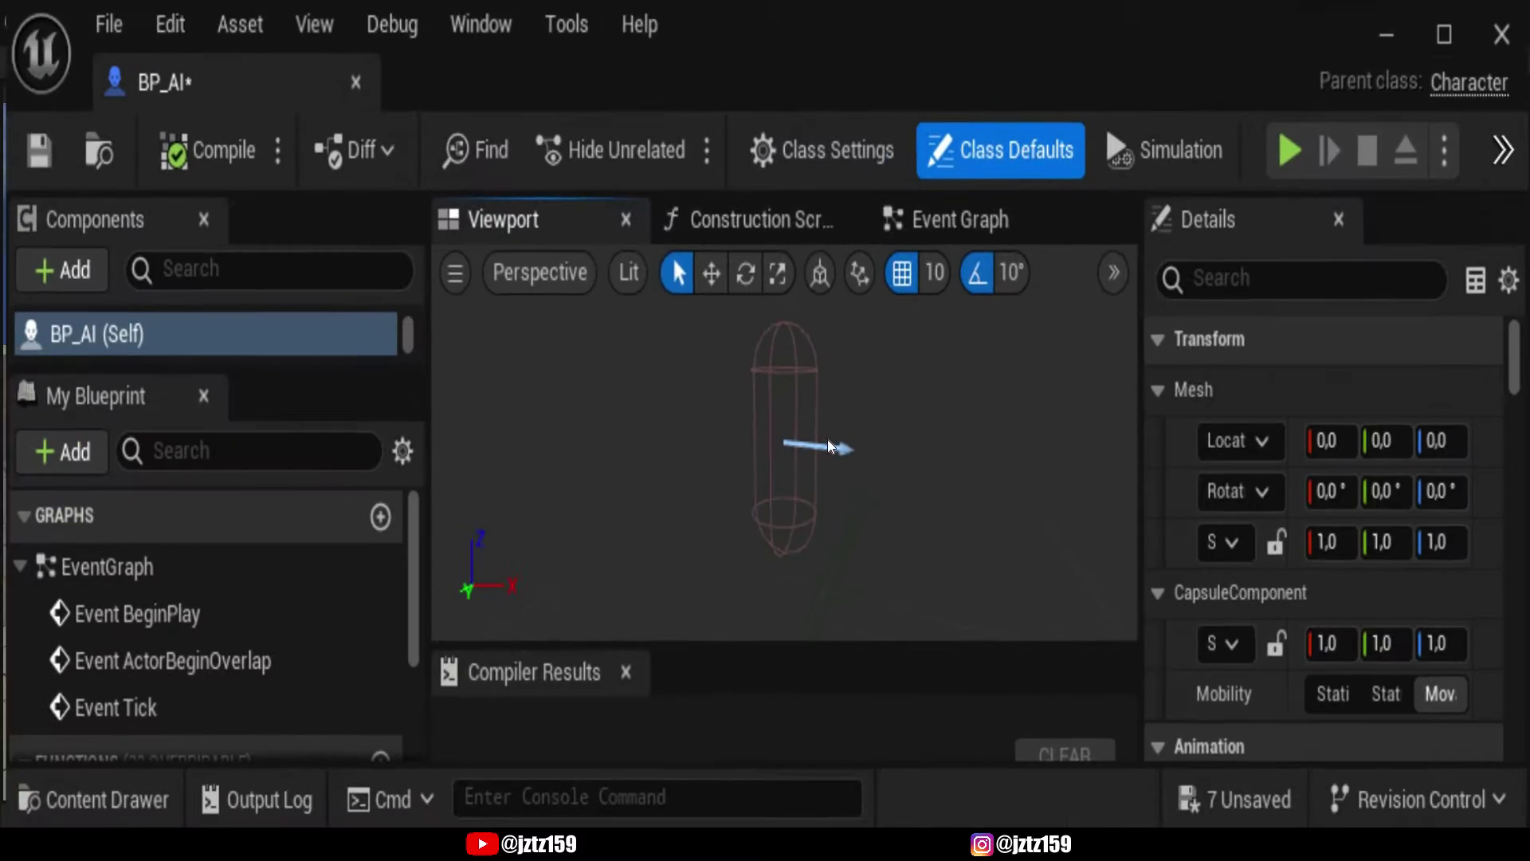
- Add a basic-shape Sphere component to the BP_AI character
right_click_drag(560, 540, 560, 540)
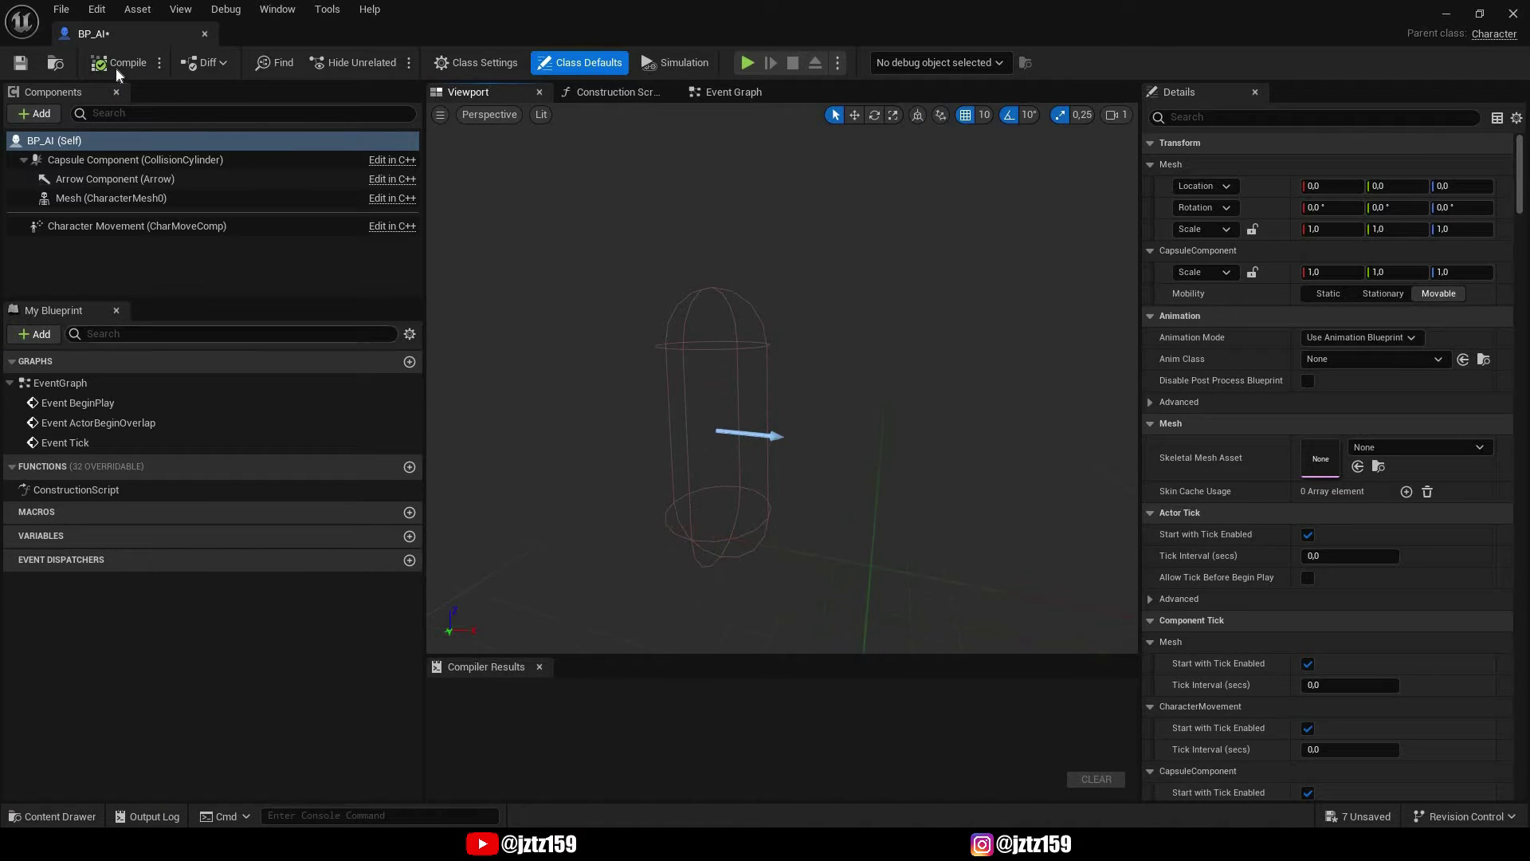
left_click(122, 164)
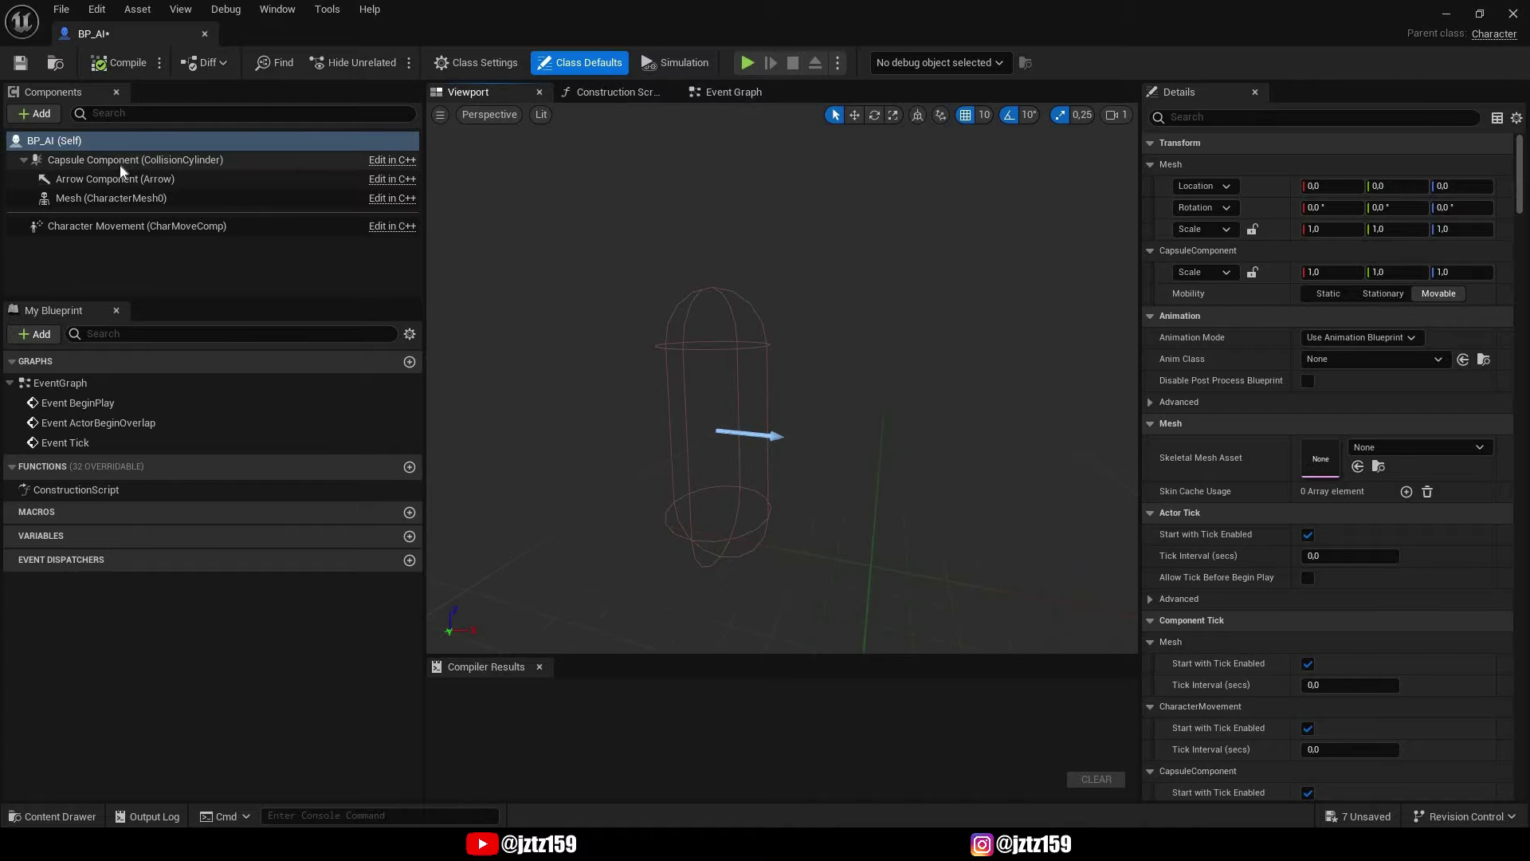
left_click(102, 141)
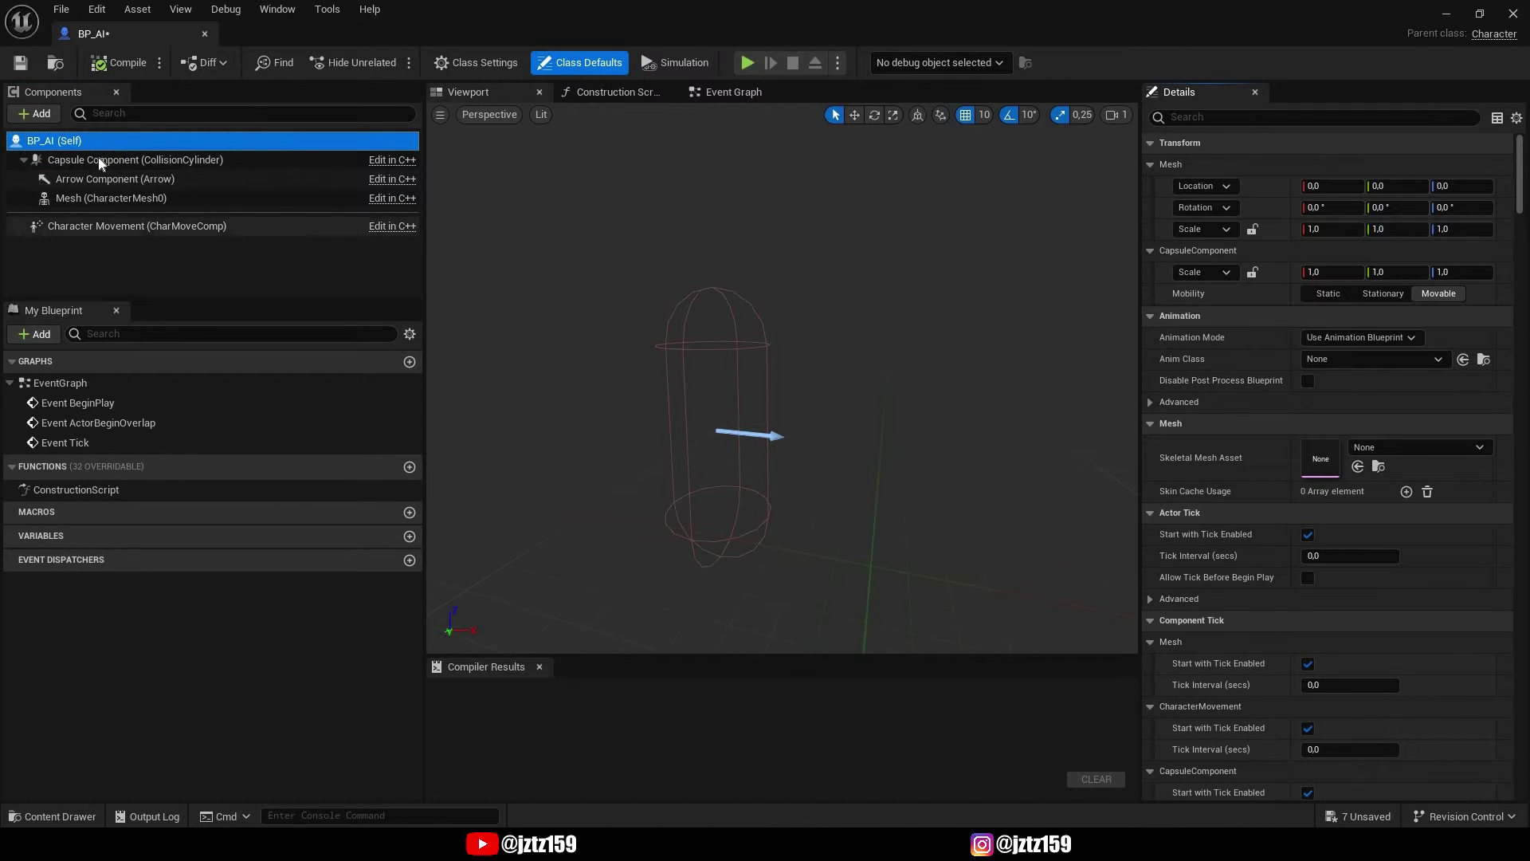
left_click(36, 113)
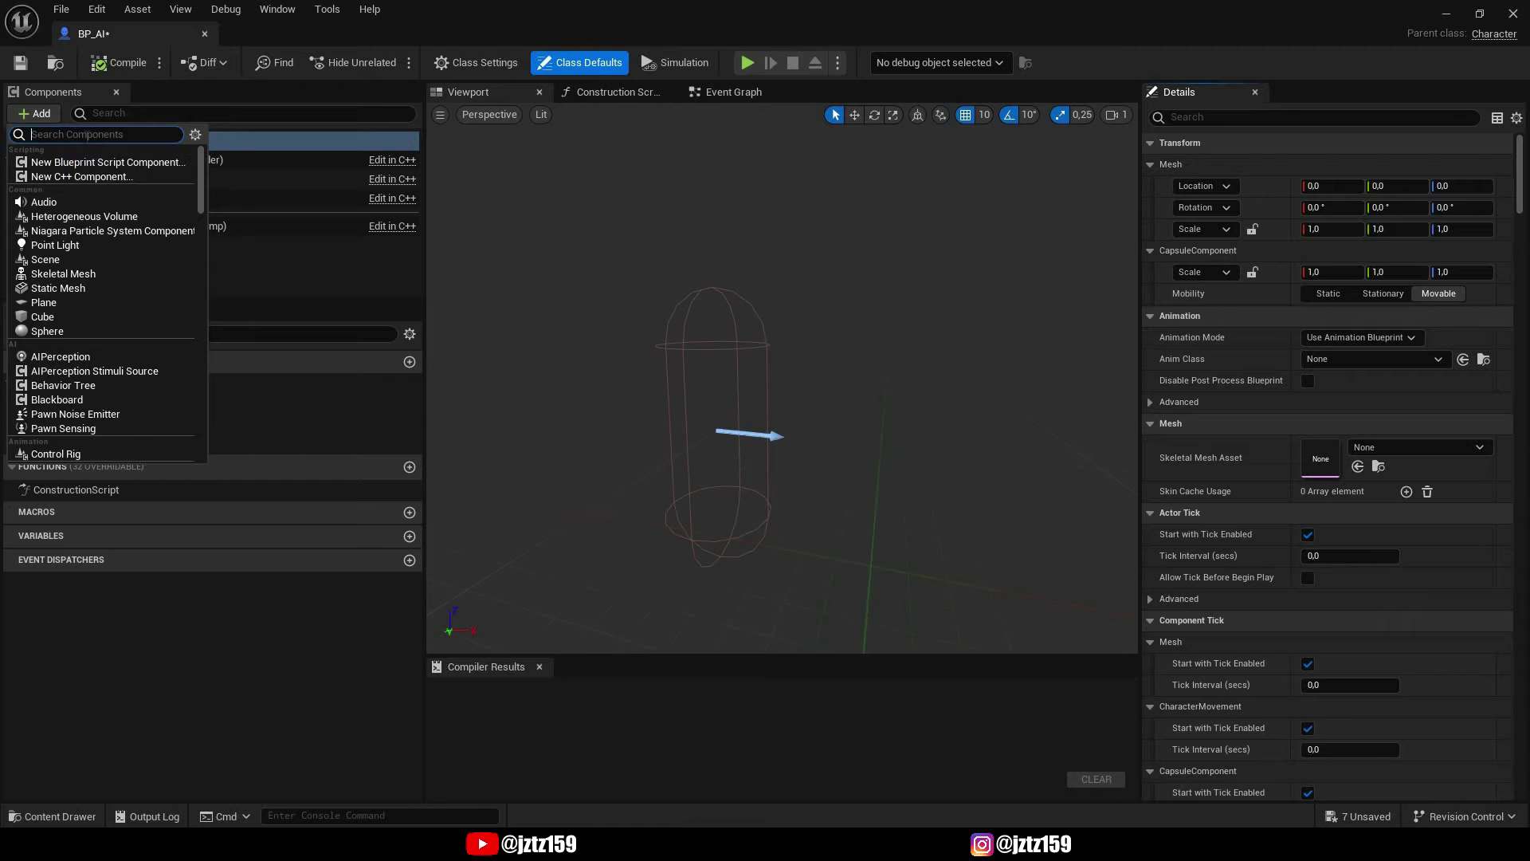
type("spher")
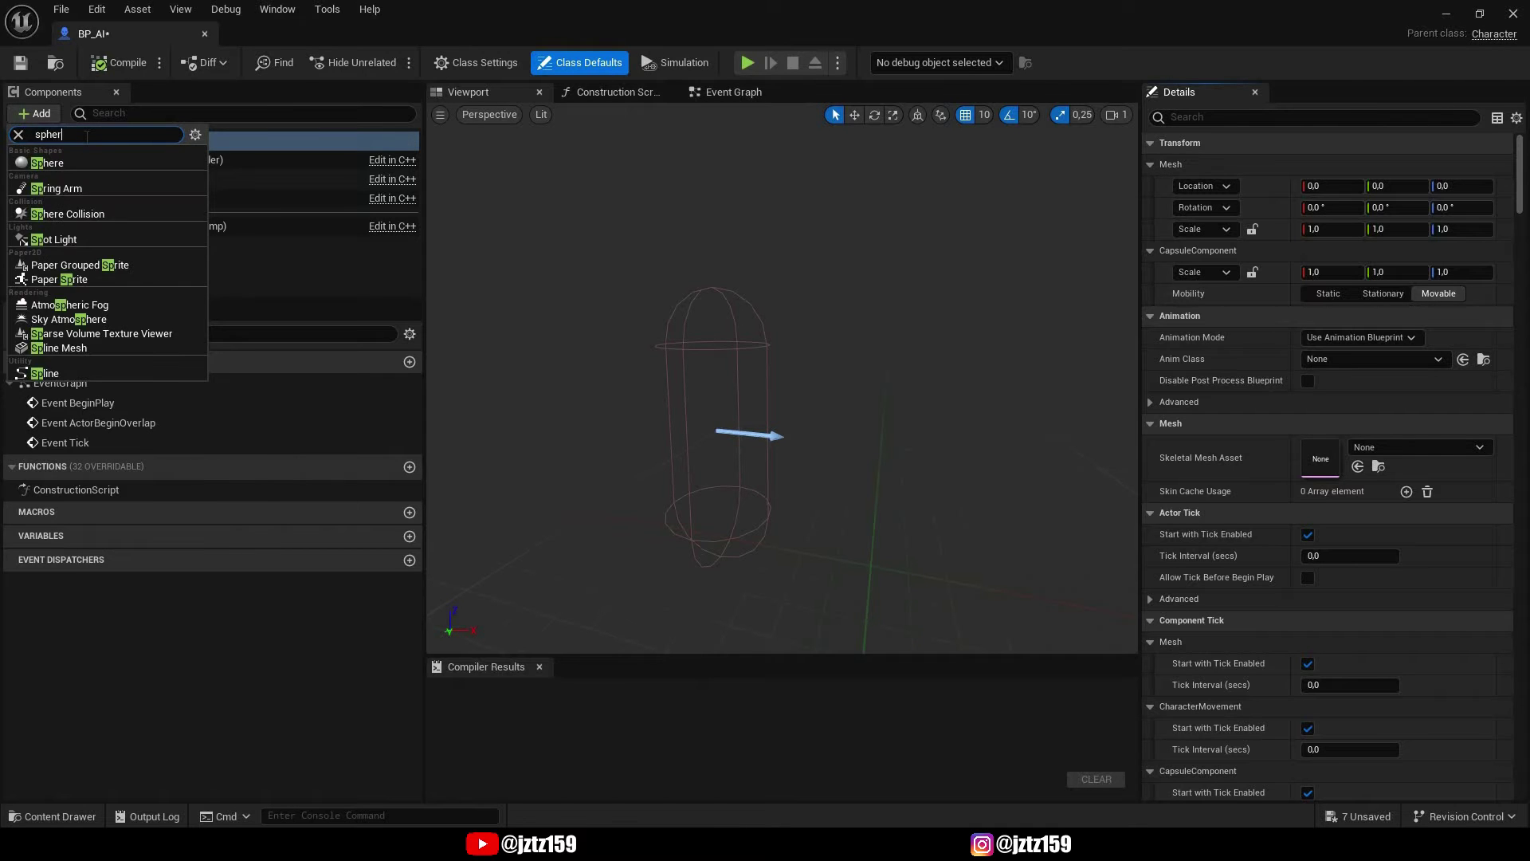
type("e")
left_click(90, 156)
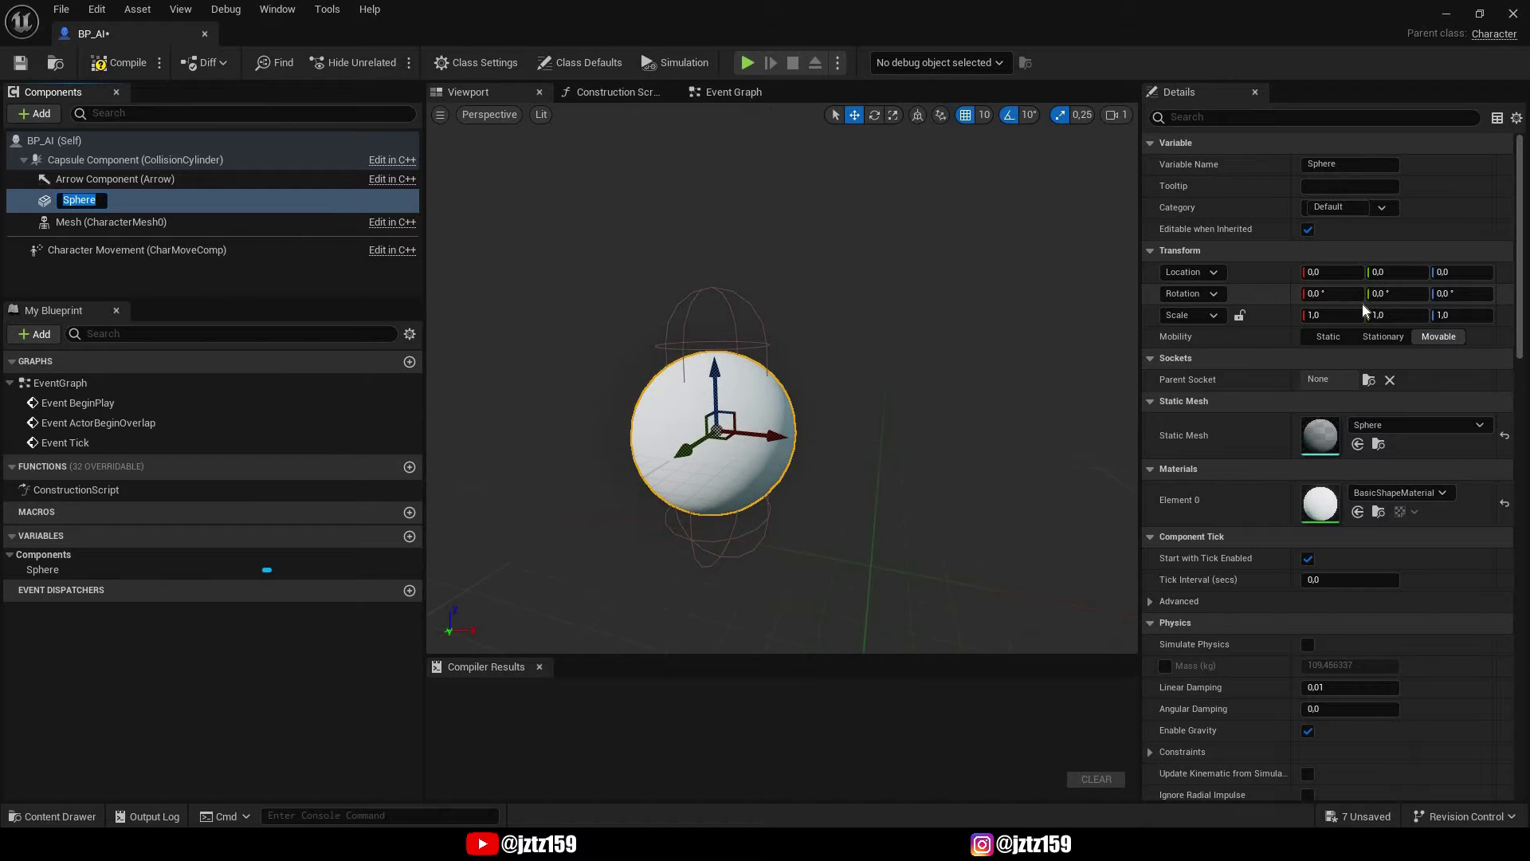
- Set the Sphere component's scale to X = 0,7, Y = 0,7 and Z = 1,6
mouse_move(1332, 314)
left_mouse_down()
mouse_move(1355, 315)
mouse_move(1319, 315)
left_mouse_up()
left_click(1338, 315)
type("1")
left_click_drag(1452, 314, 1467, 315)
left_click(1458, 314)
type("2")
key("Return")
left_click(1340, 317)
type("0,7")
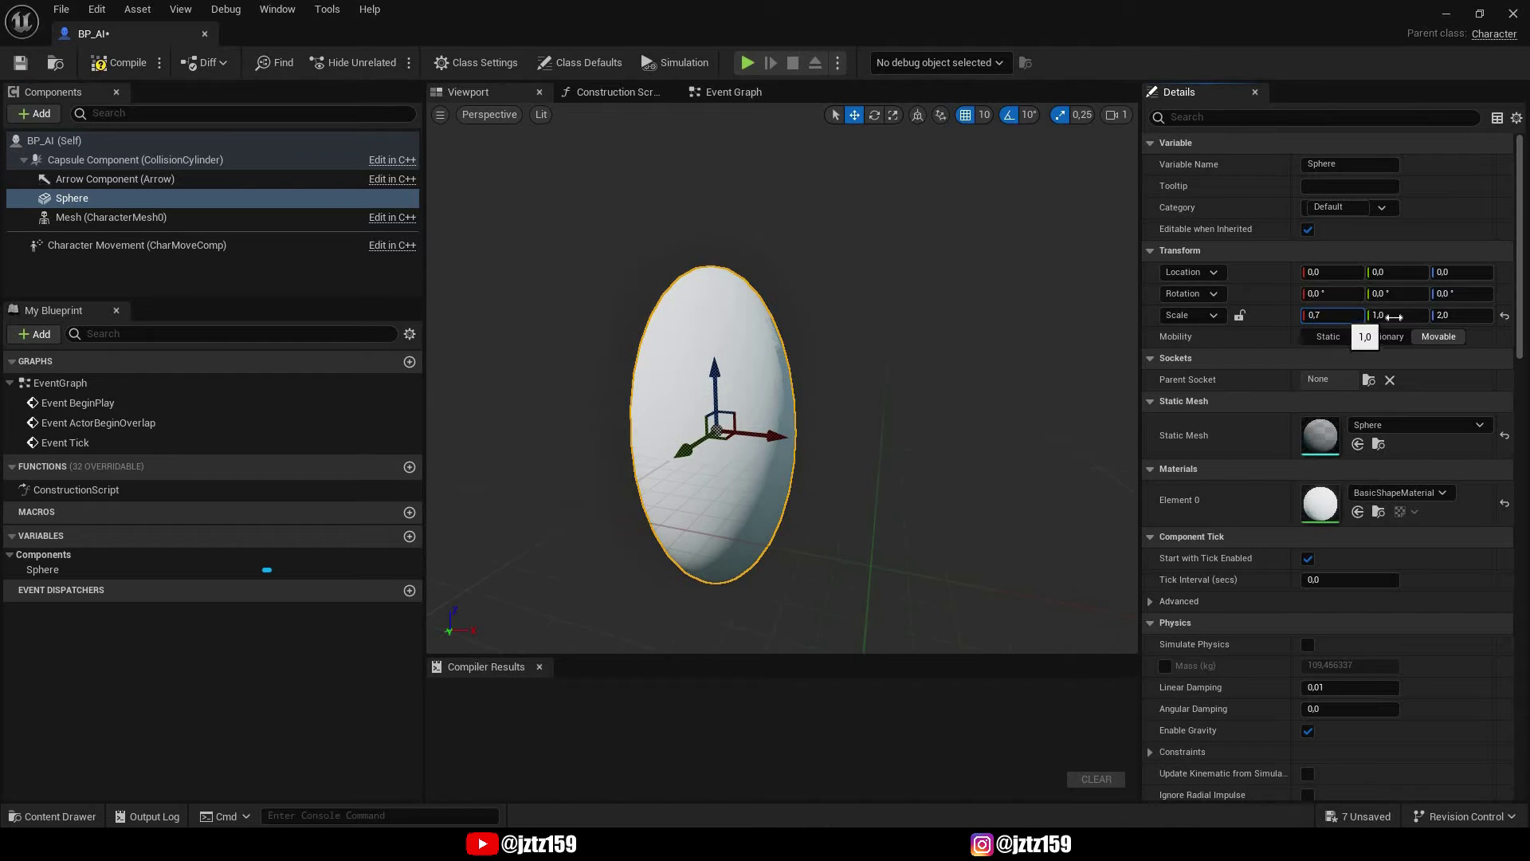
left_click(1395, 317)
type("0,7")
left_click(1466, 314)
type("1,6")
key("Return")
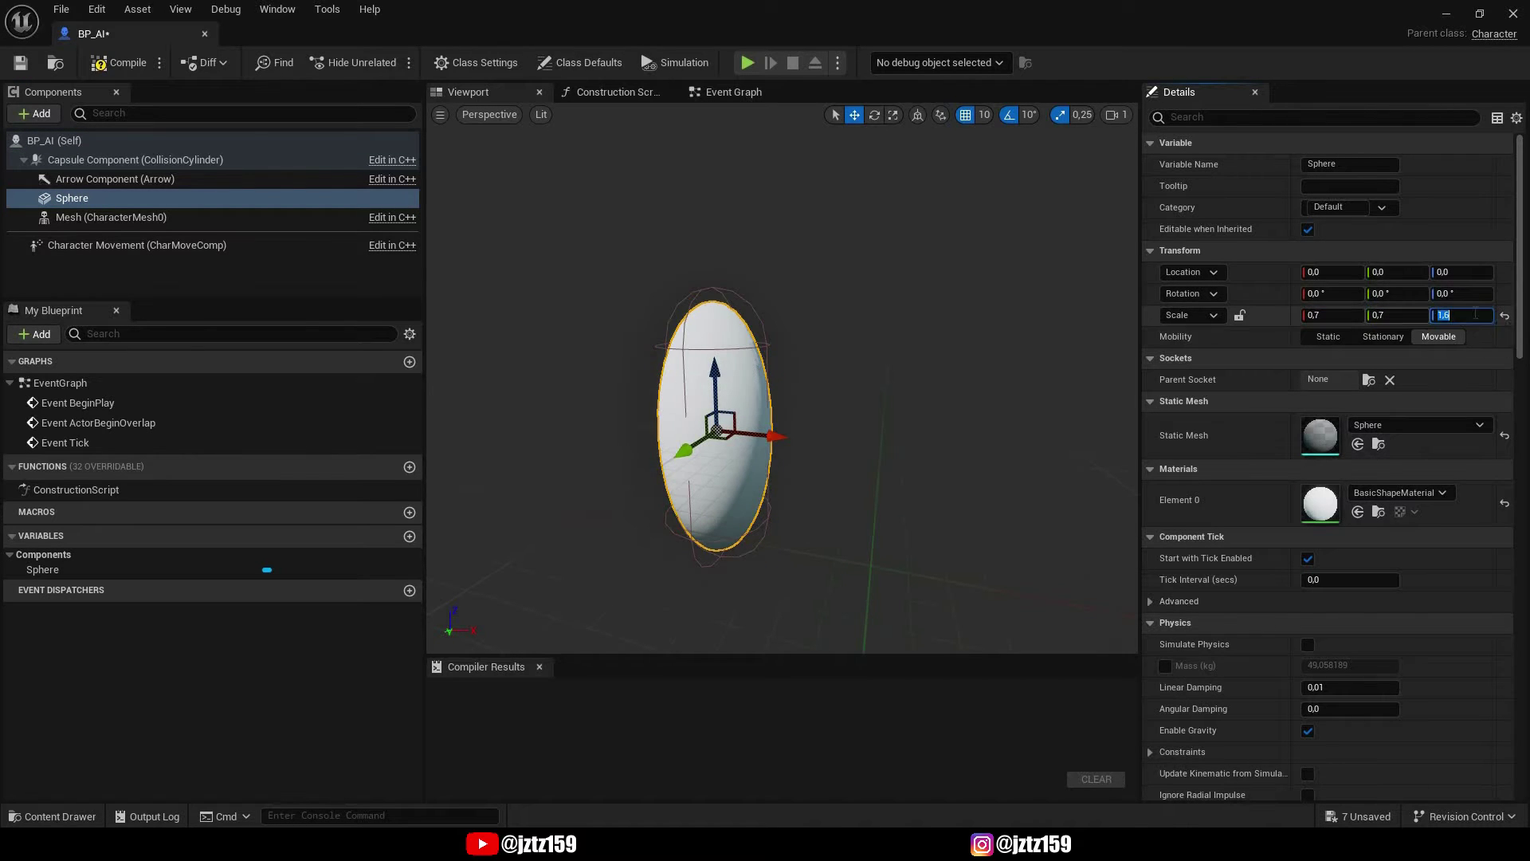
right_click_drag(877, 374, 850, 427)
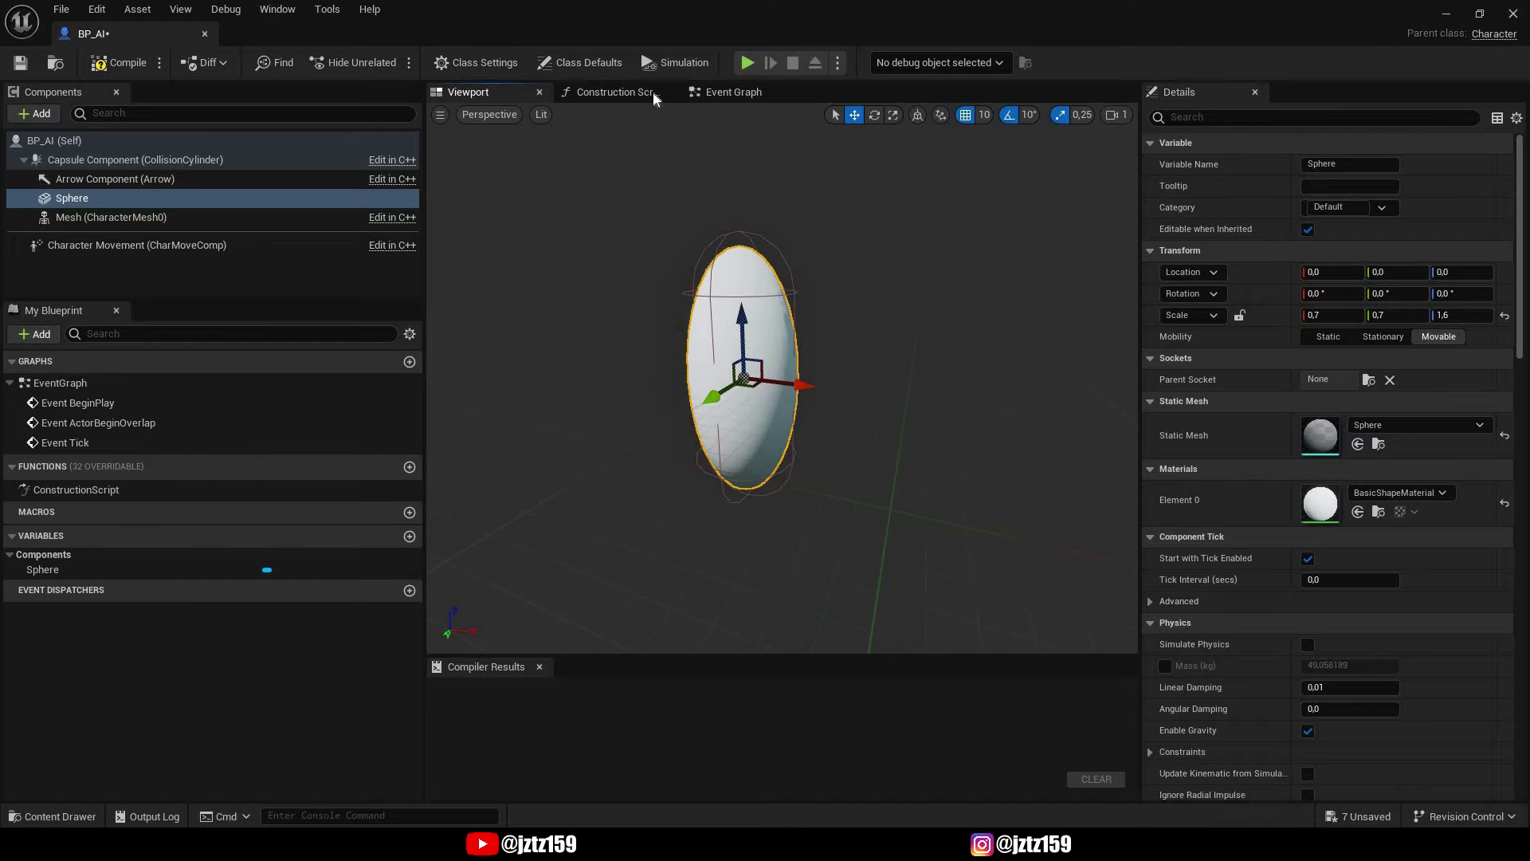
- In the Event Graph, add a Simple Move to Actor node executed from Event Tick
left_click(715, 95)
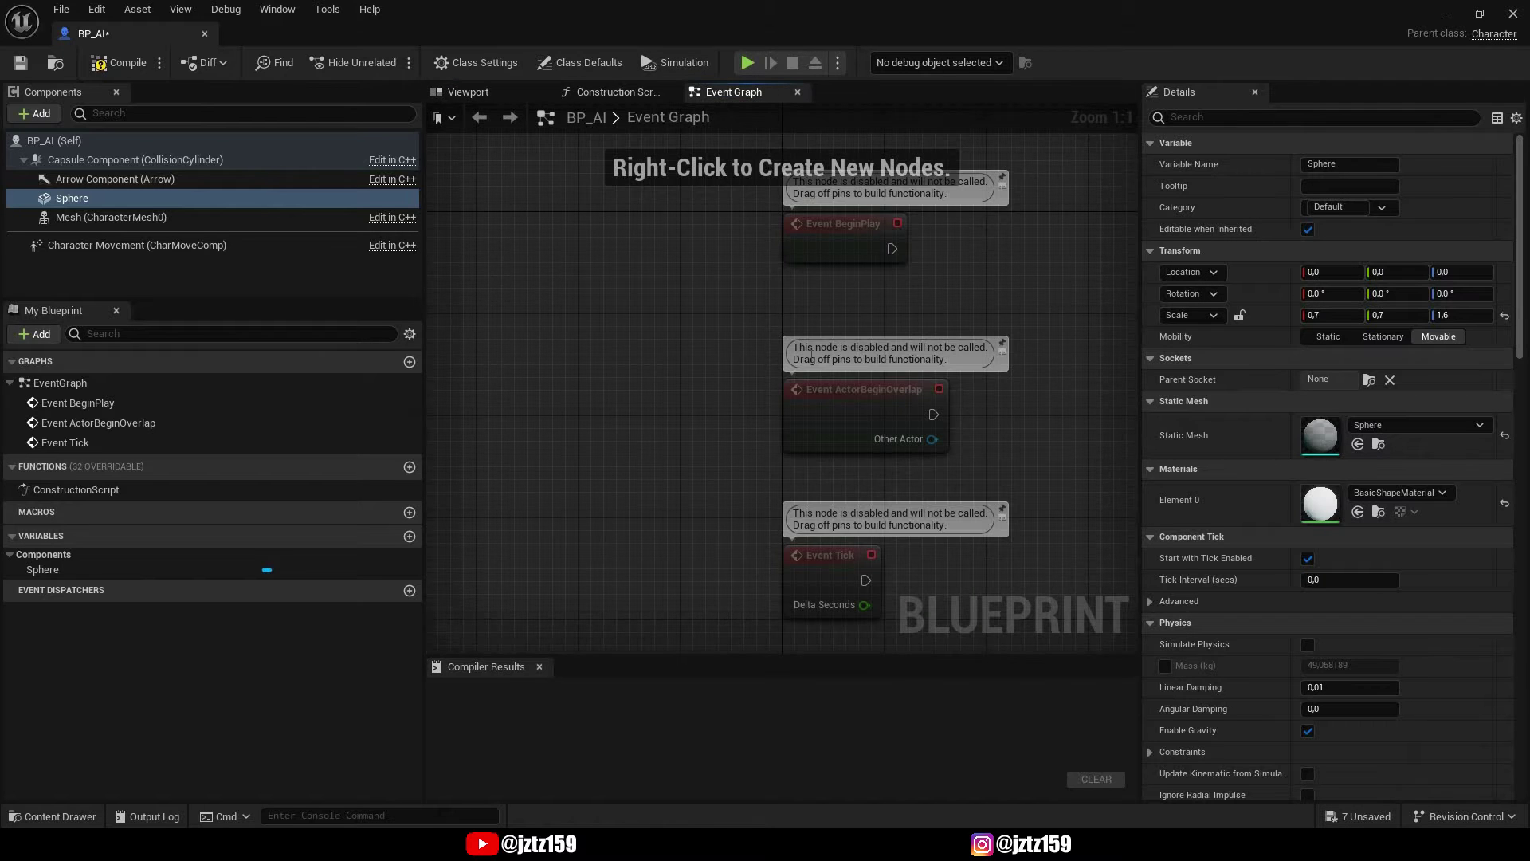
left_click(831, 561)
right_click_drag(957, 578, 790, 494)
left_click_drag(697, 497, 854, 497)
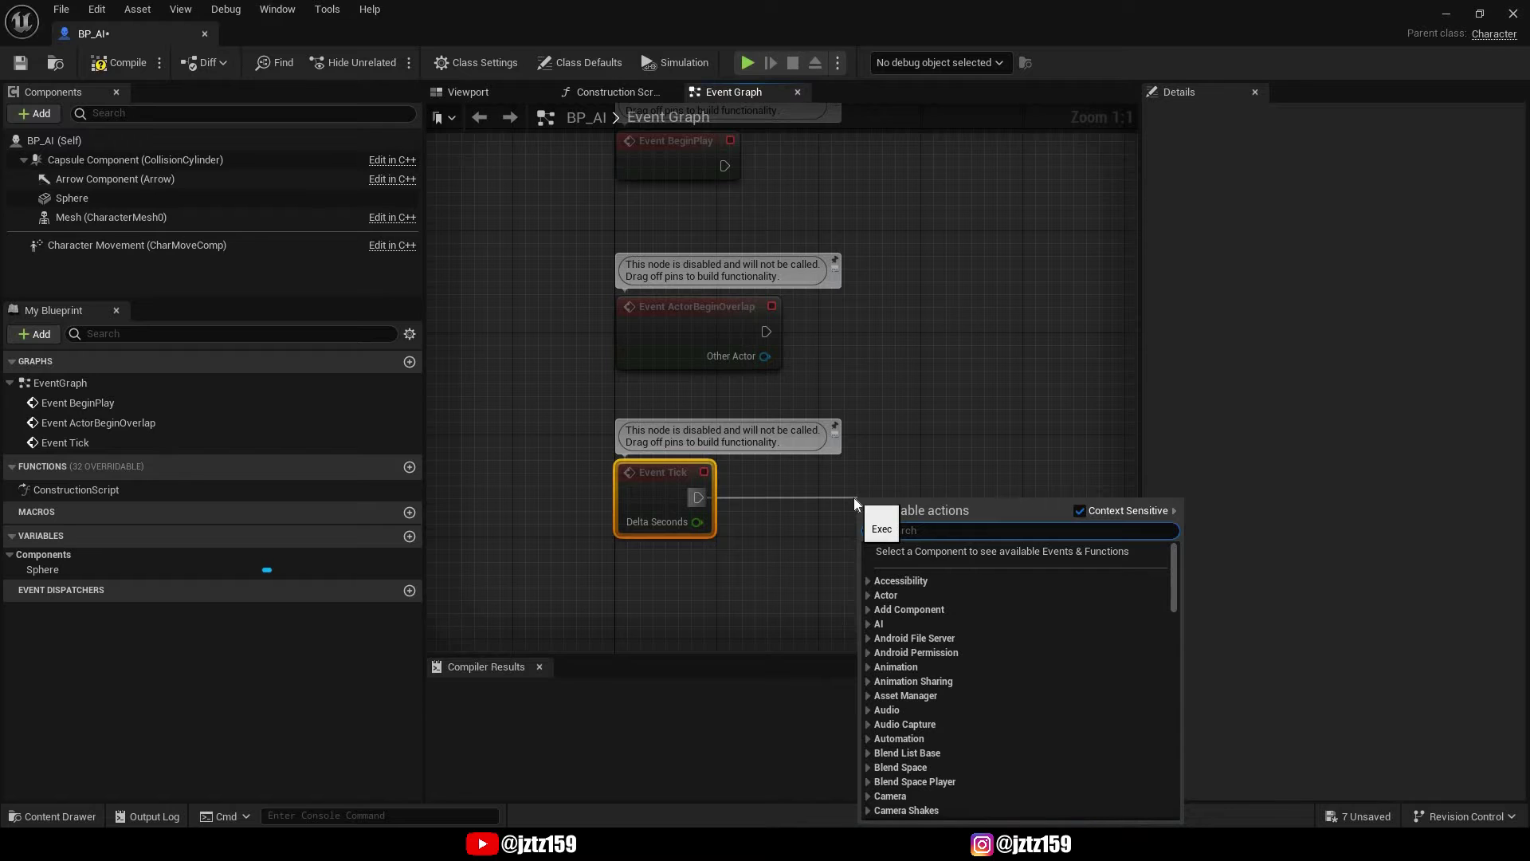
type("move to")
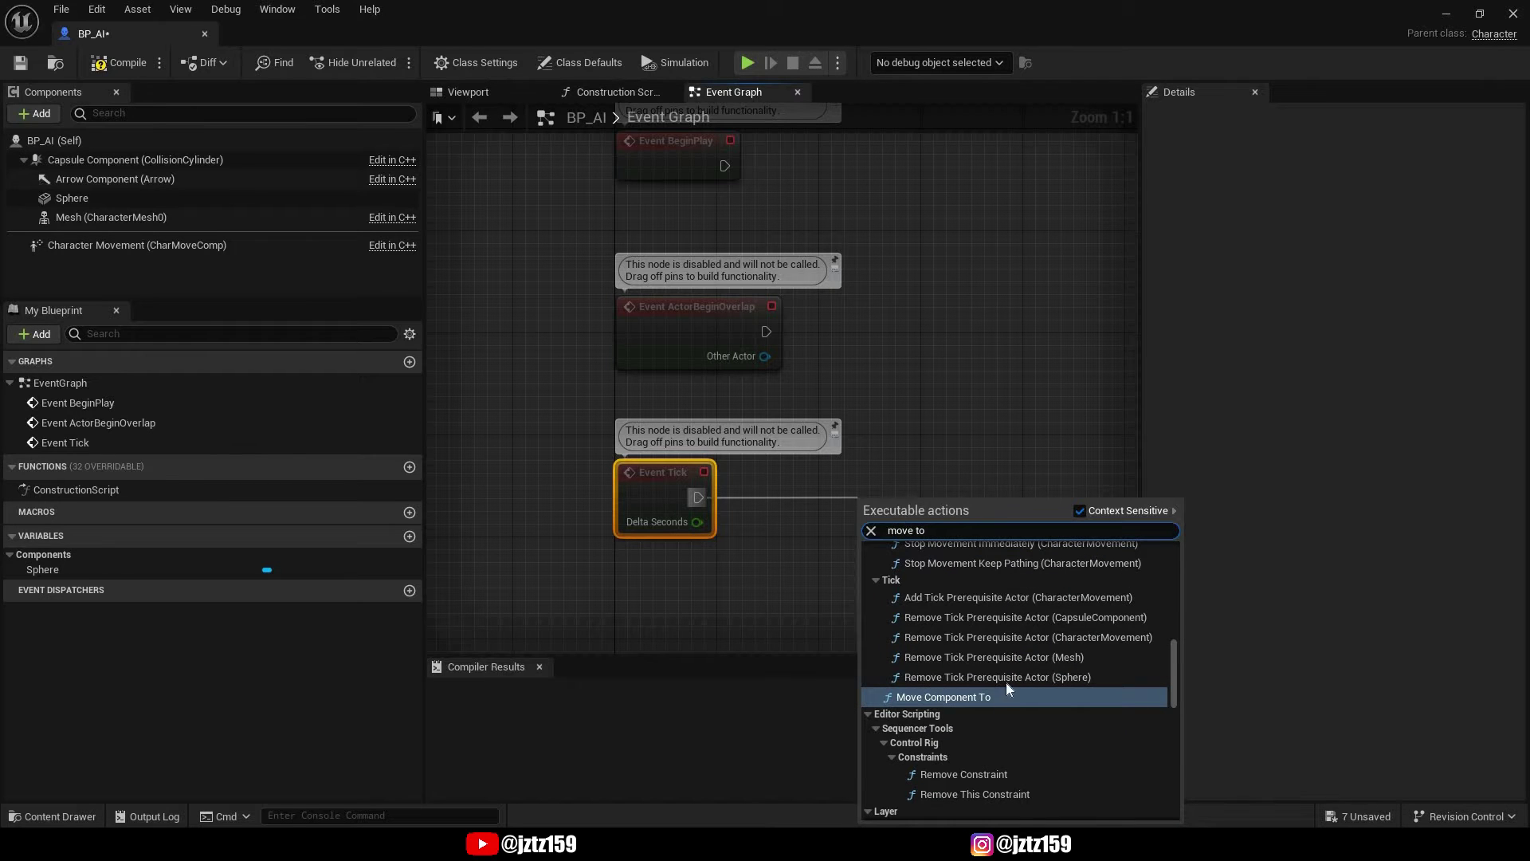
scroll(1023, 622, "up", 2)
scroll(1021, 621, "up", 10)
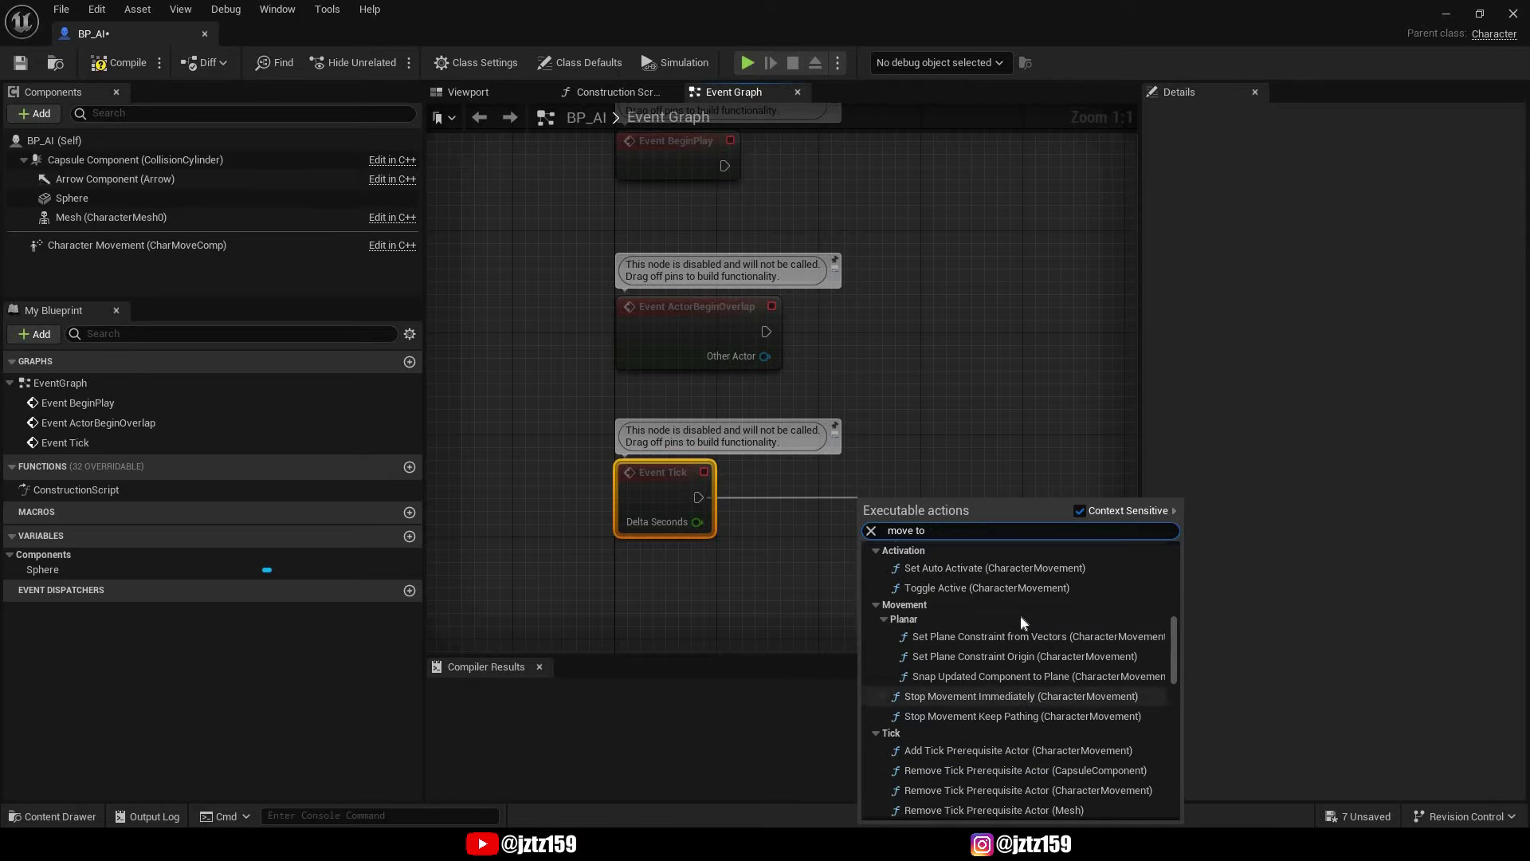
scroll(996, 641, "up", 3)
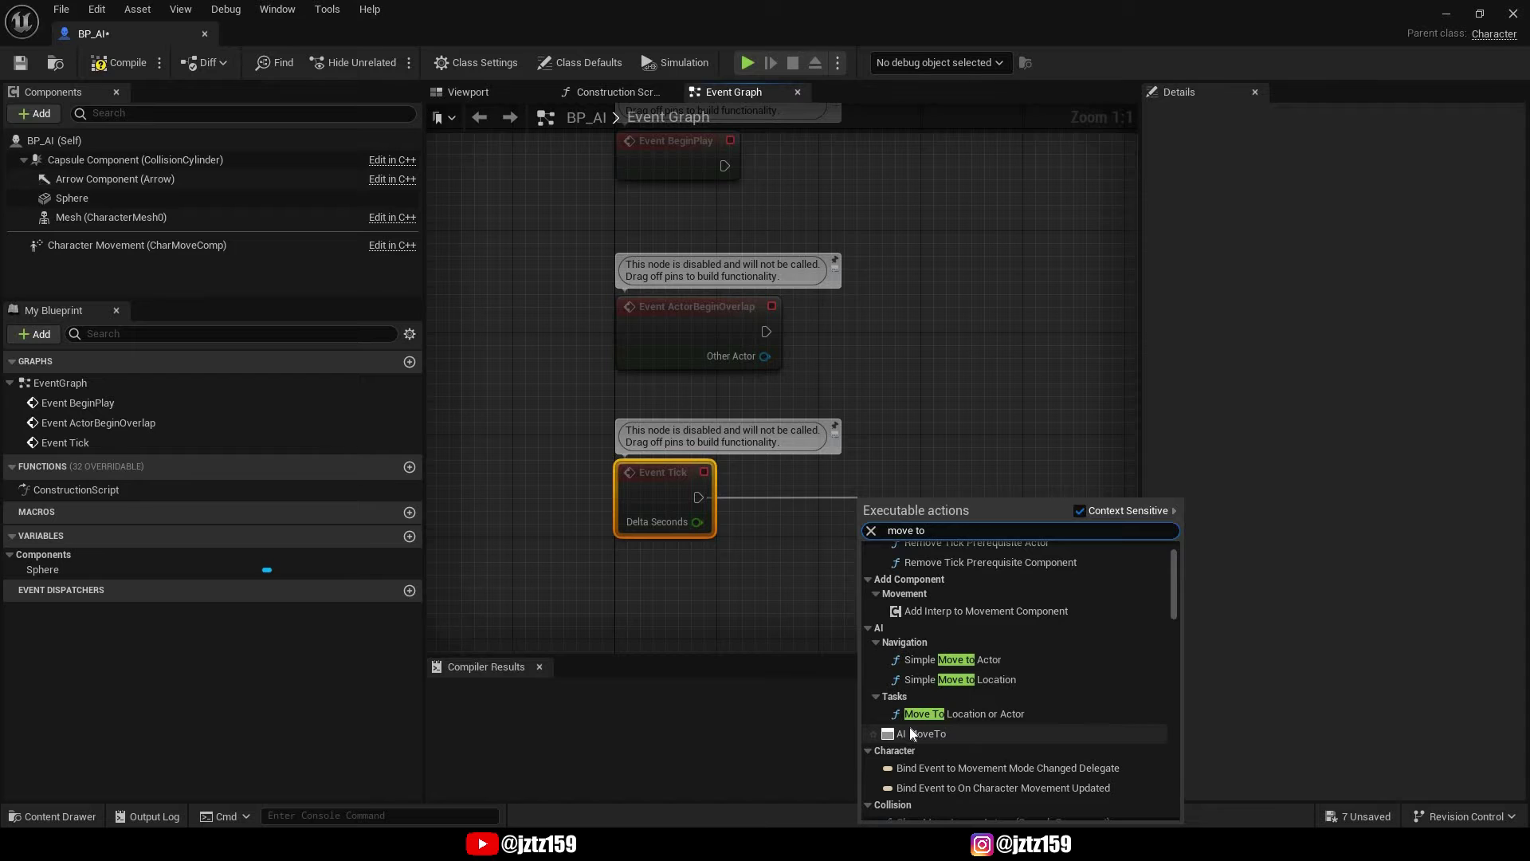
left_click(996, 659)
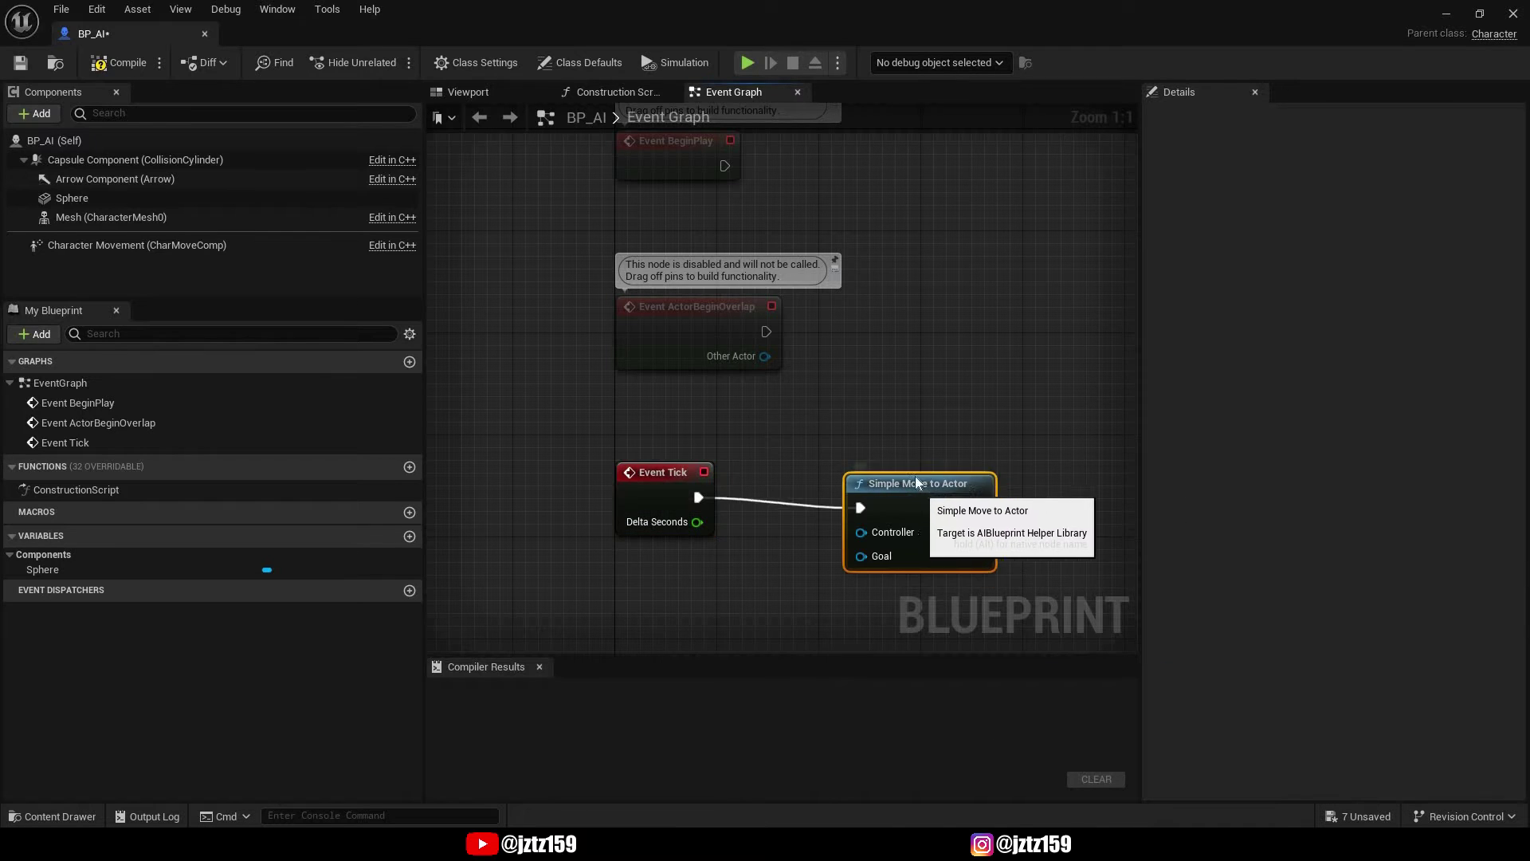
- Add a Get Controller node below Event Tick and connect it to the Controller input of Simple Move to Actor
right_click(1035, 538)
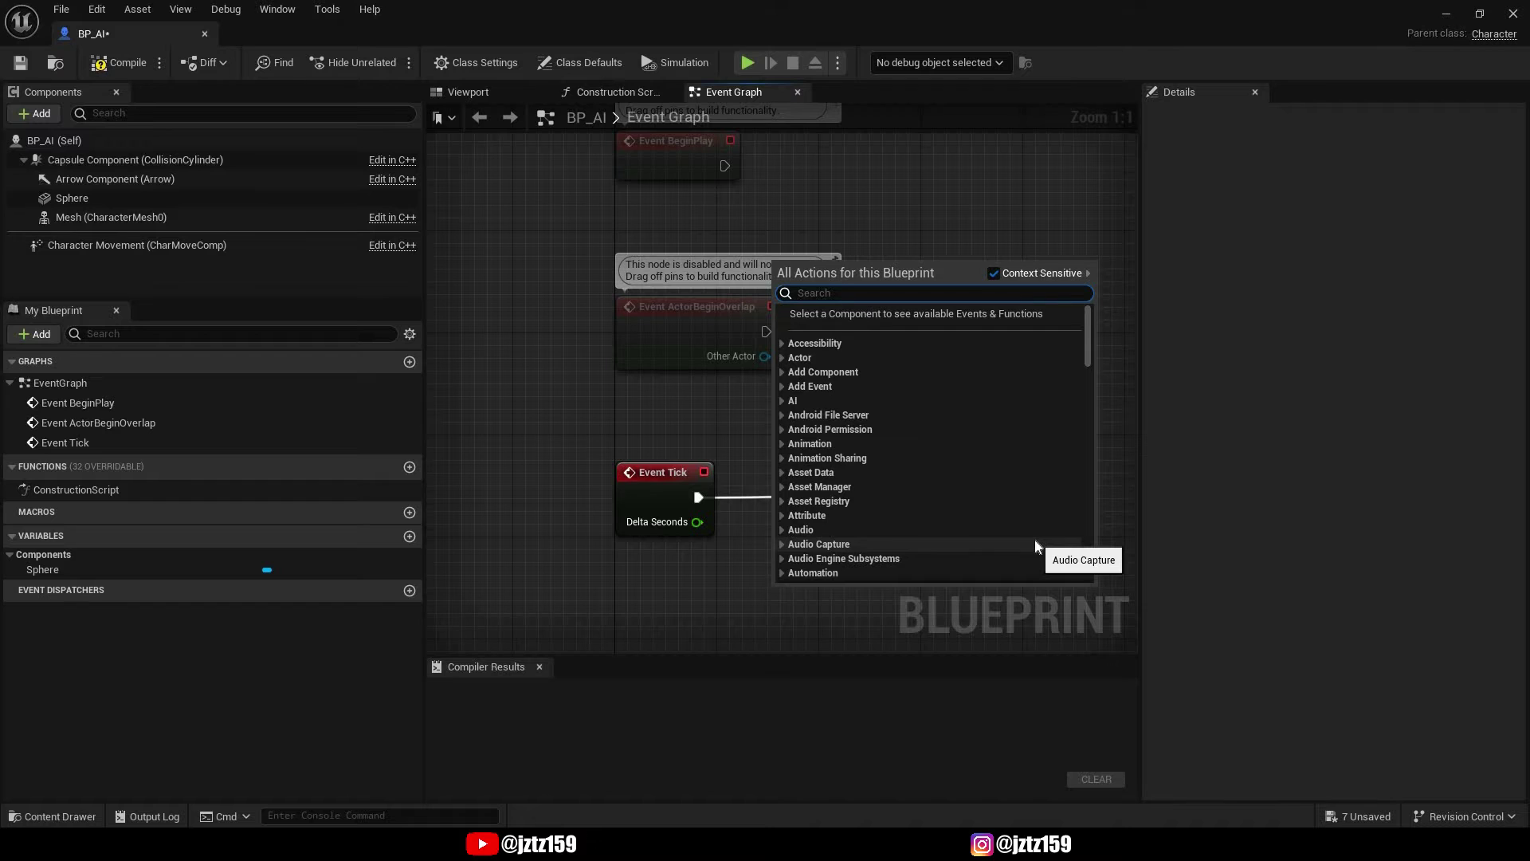
type("get con")
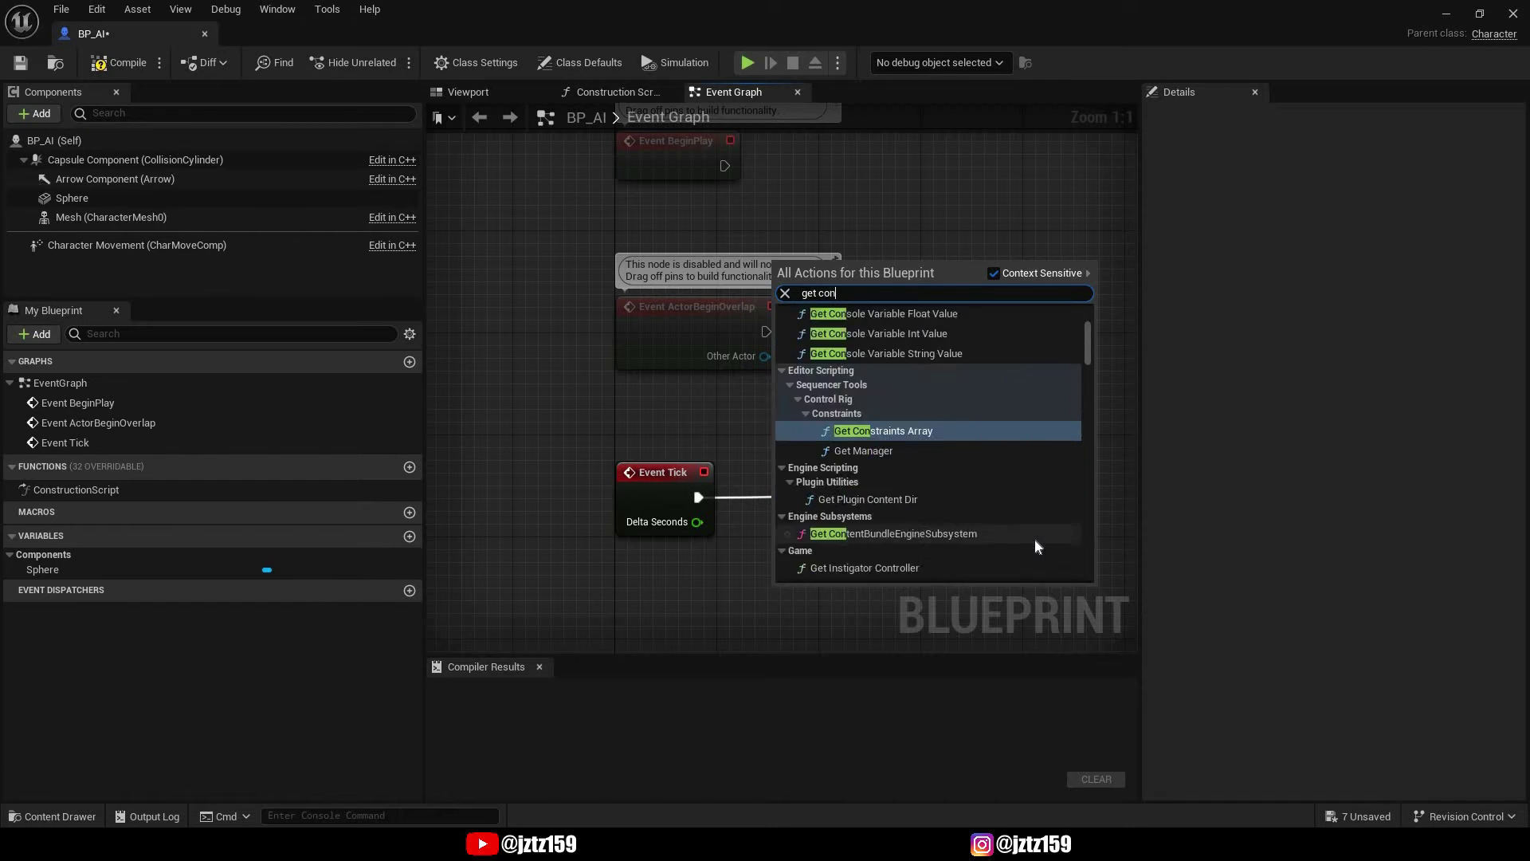
type("trol")
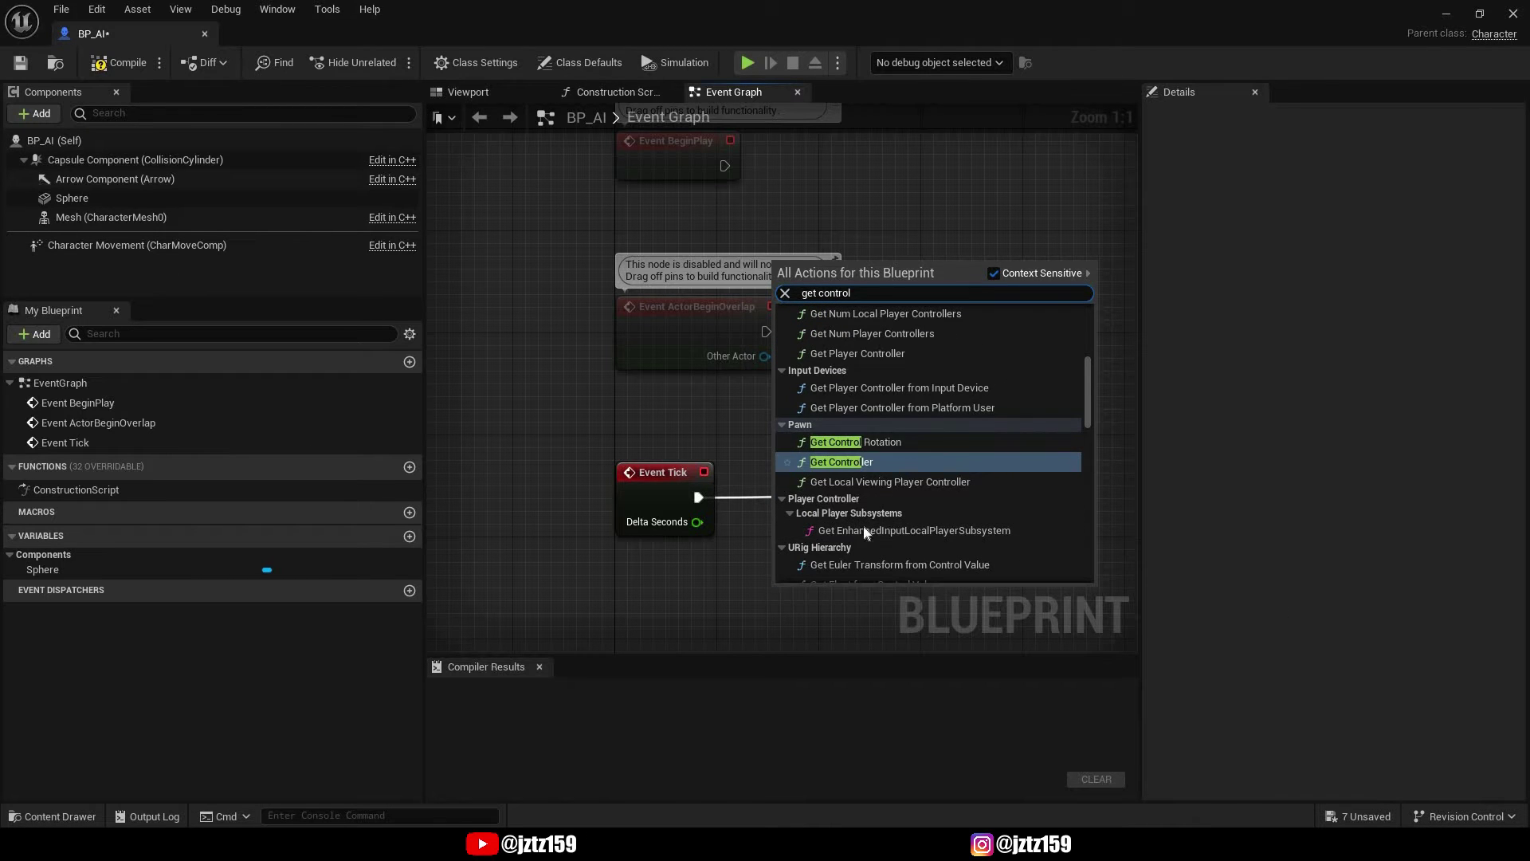
key("Return")
left_click_drag(939, 621, 893, 521)
mouse_move(751, 564)
left_mouse_down()
mouse_move(720, 555)
mouse_move(751, 552)
left_mouse_up()
right_click_drag(868, 602, 884, 549)
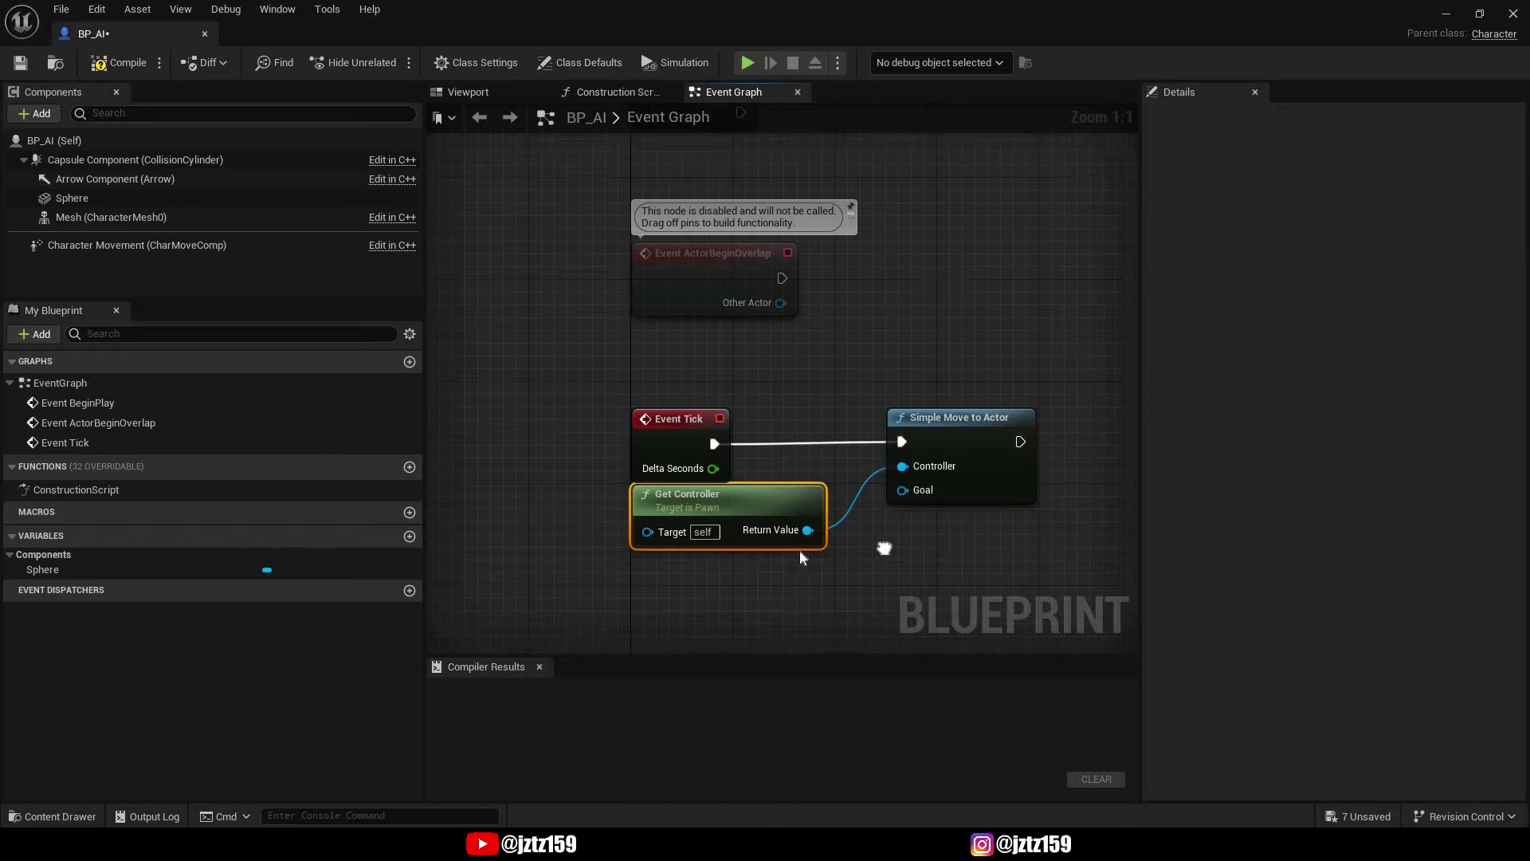
- Add a Get Player Character node below Get Controller and connect it to the Goal input of Simple Move to Actor
right_click(800, 557)
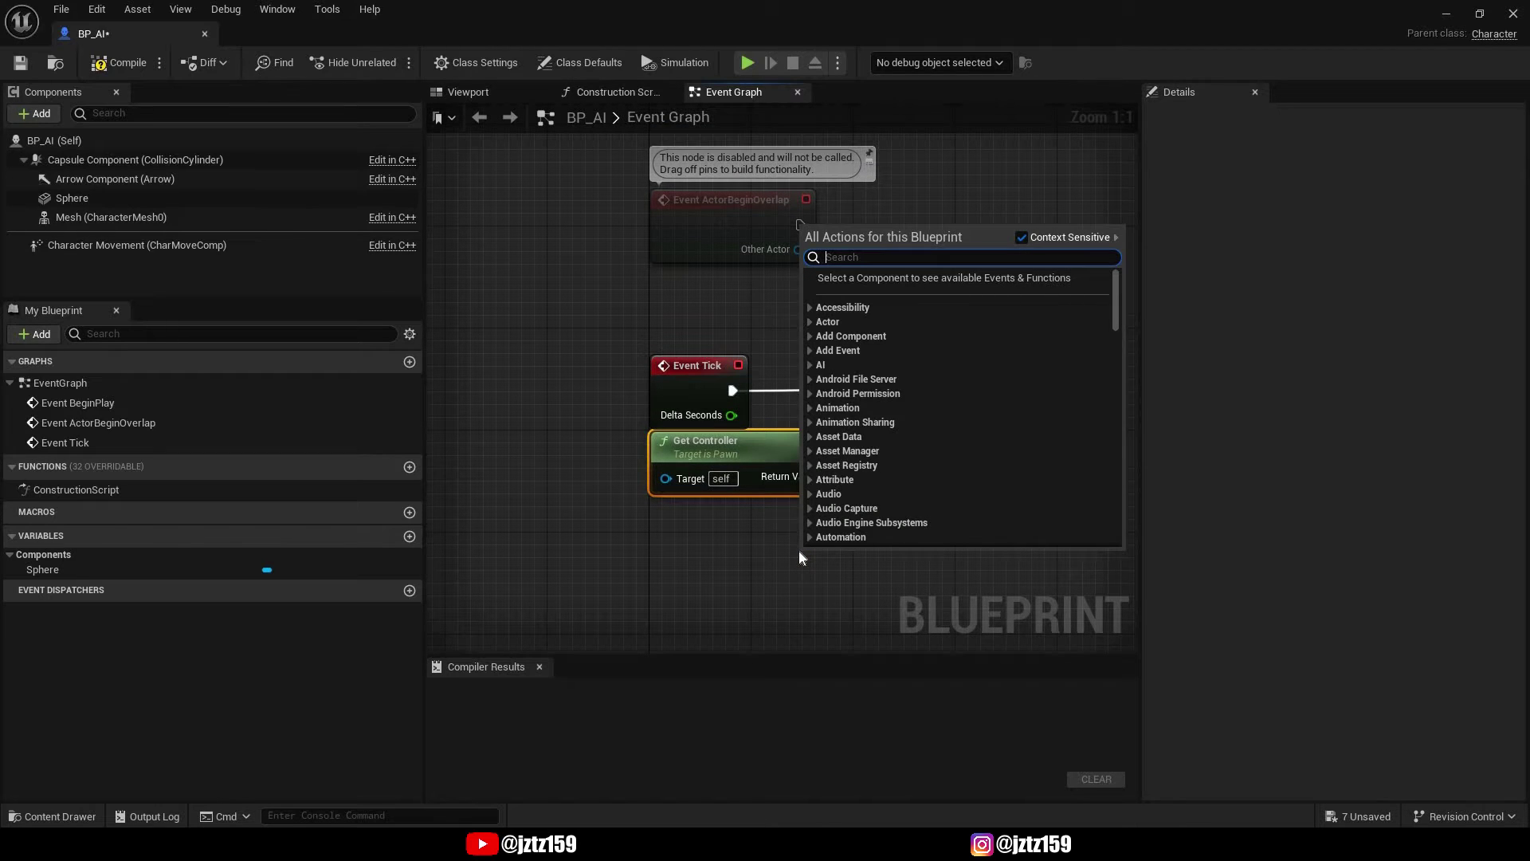
type("get player")
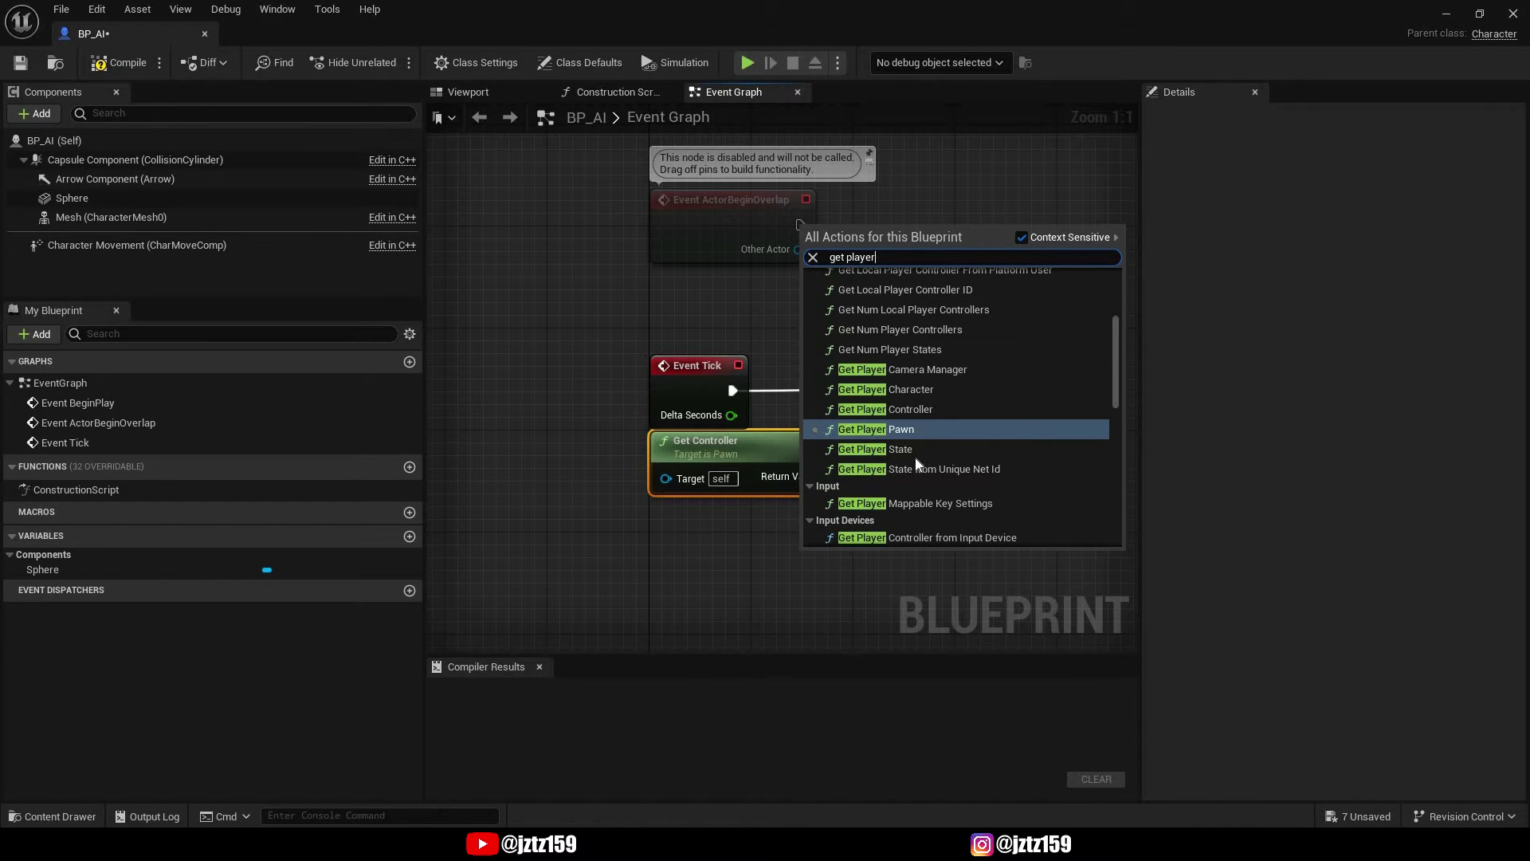
left_click(927, 392)
left_click_drag(753, 545, 716, 532)
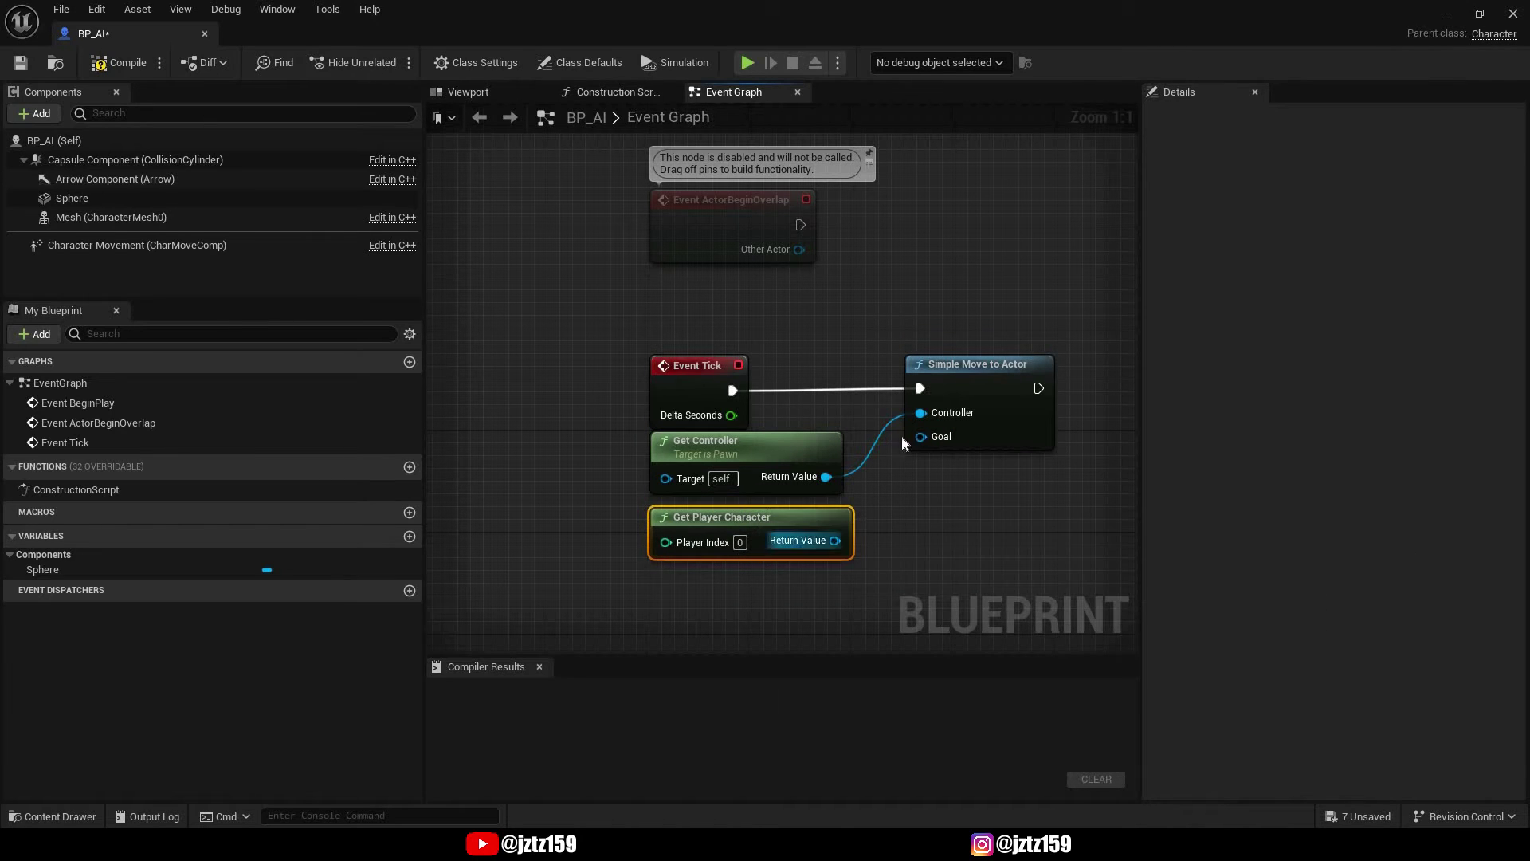
left_click_drag(921, 436, 835, 541)
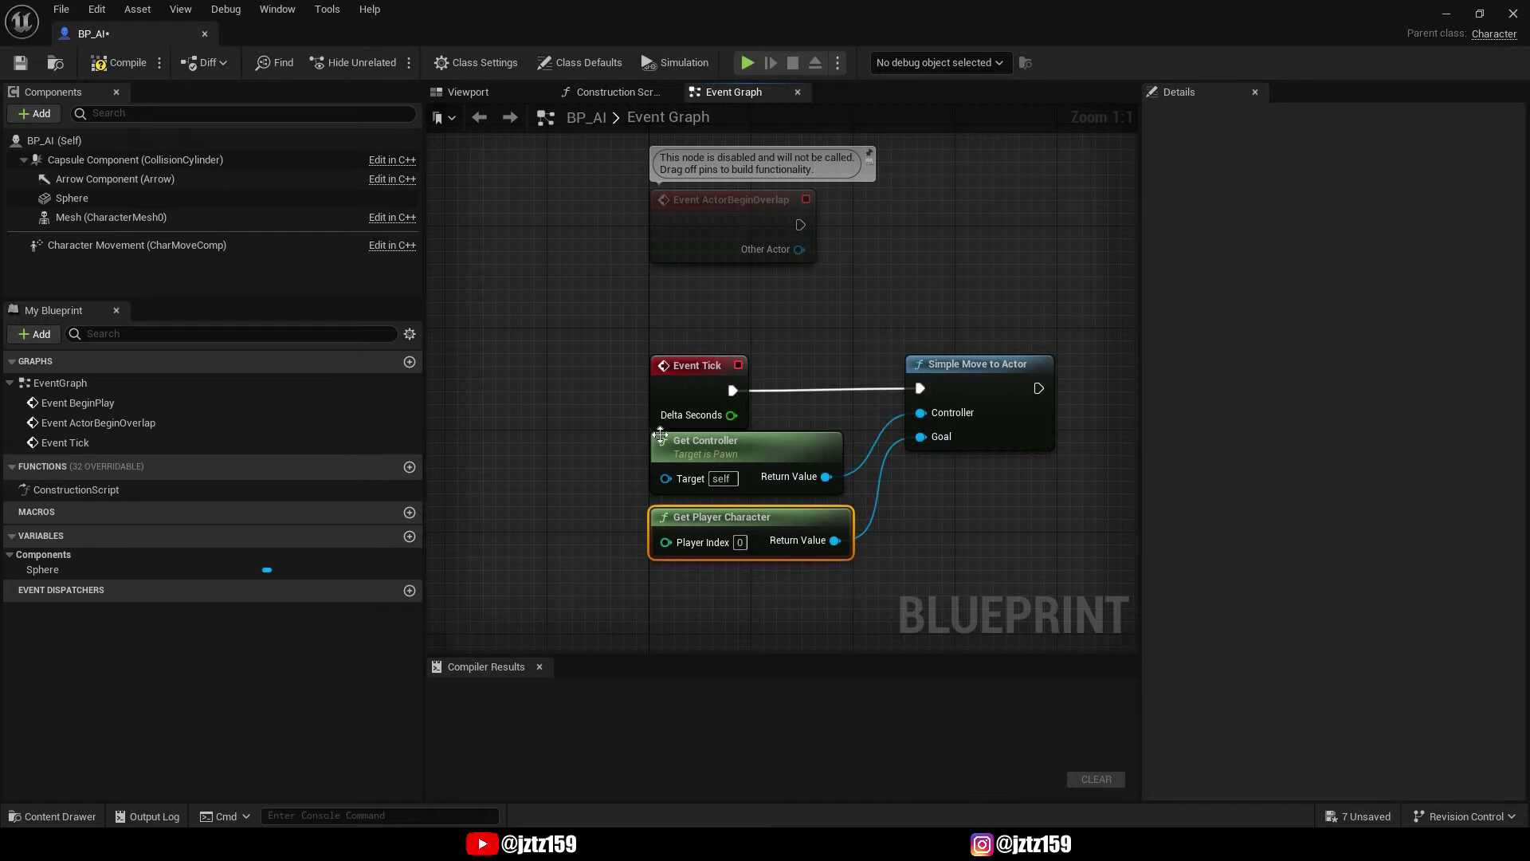
- Compile and save the BP_AI blueprint, and place an instance of it on the floor of the FirstPersonMap level
left_click(109, 64)
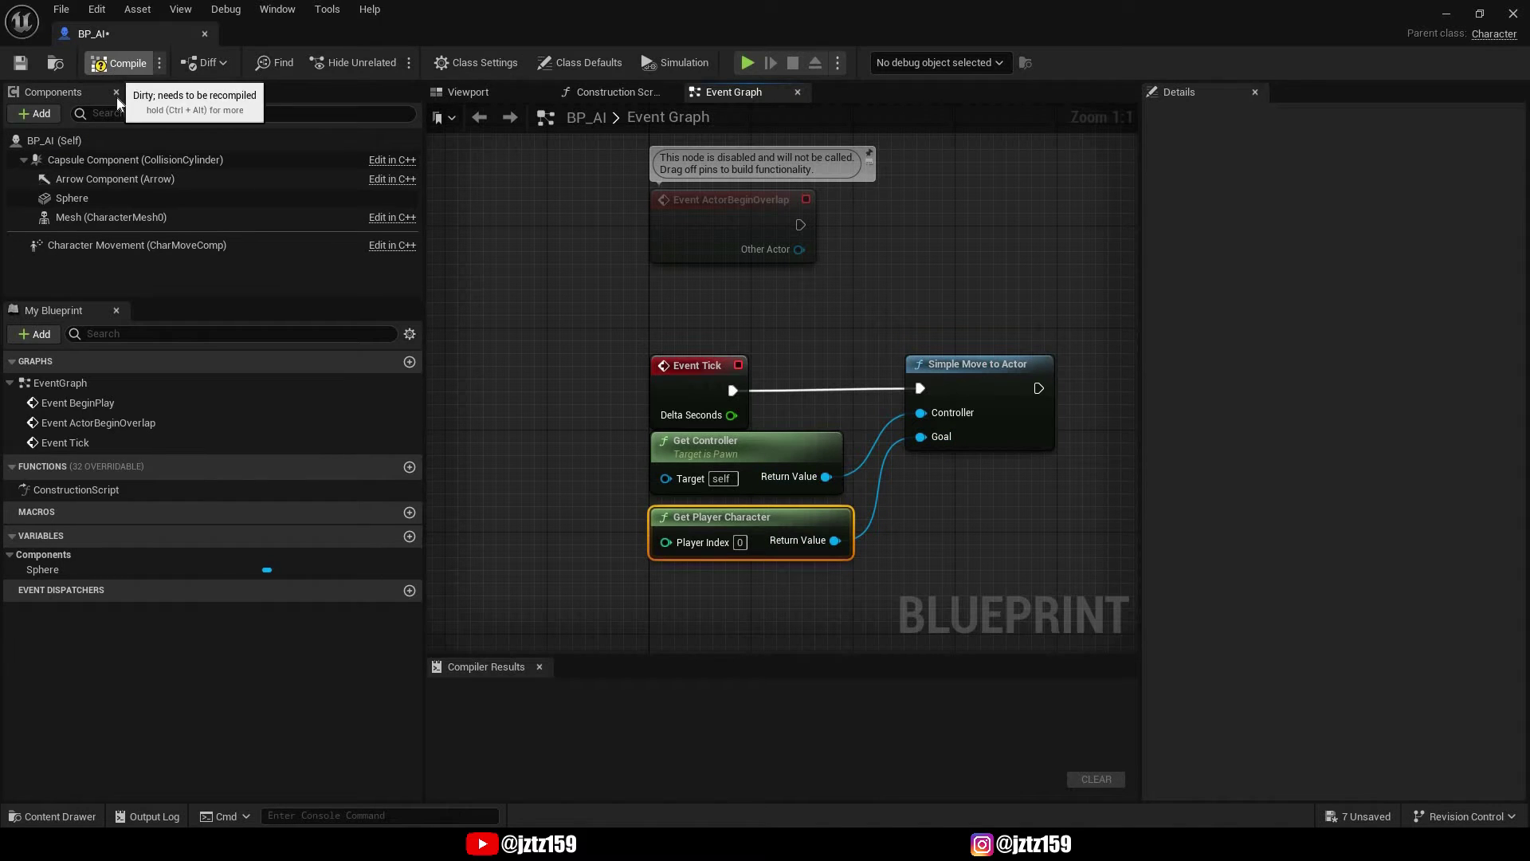
left_click(20, 63)
key("alt+Tab")
left_click(59, 816)
left_click_drag(643, 632, 603, 359)
- Play the level full screen, walk toward the AI character to check its movement, and stop the session
left_click(388, 62)
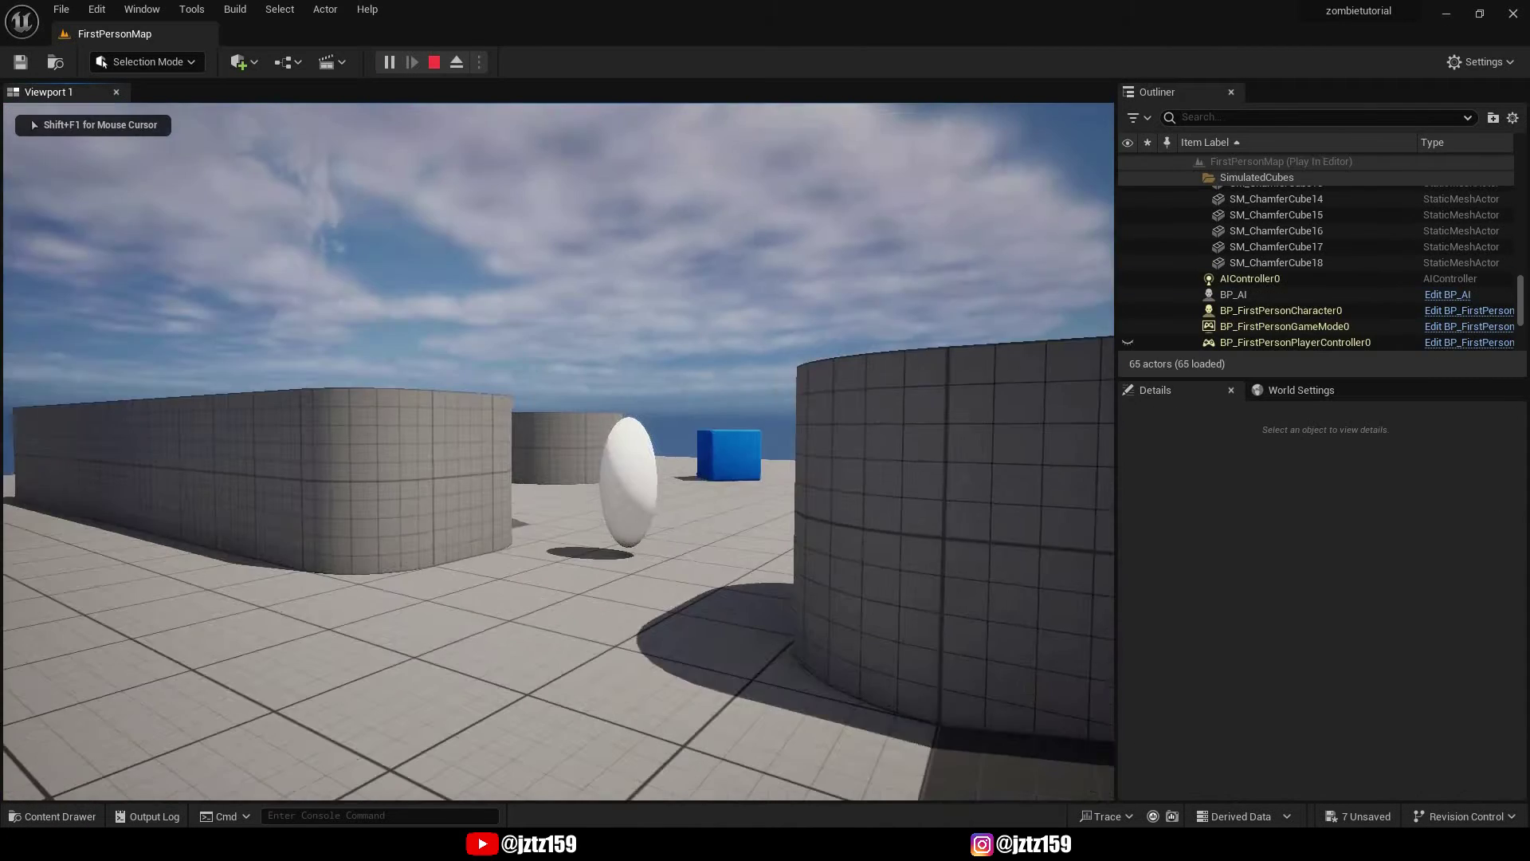
key("w")
key("F11")
key("w")
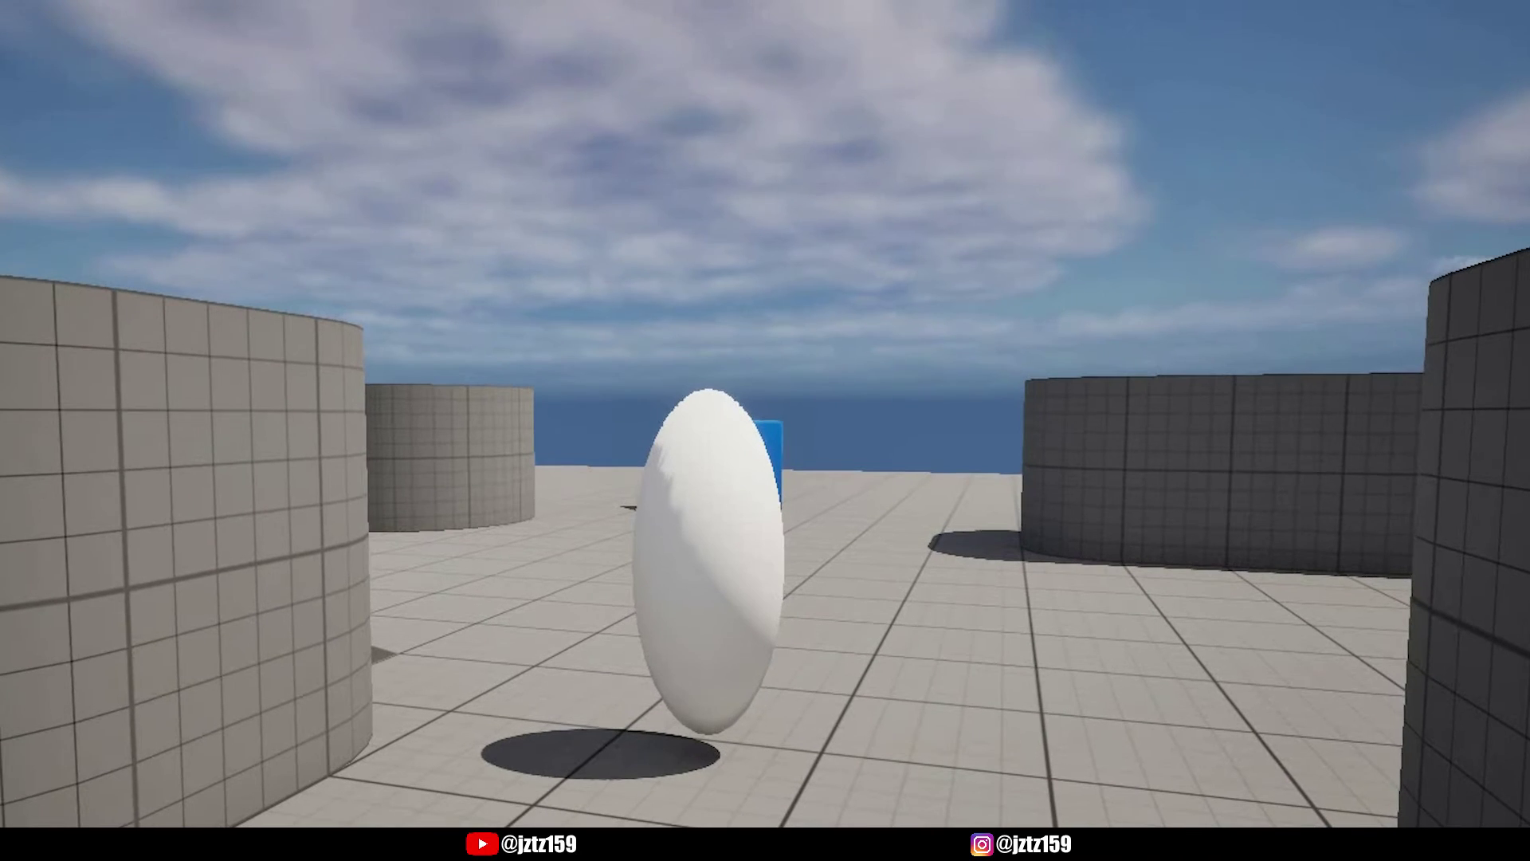
key("Escape")
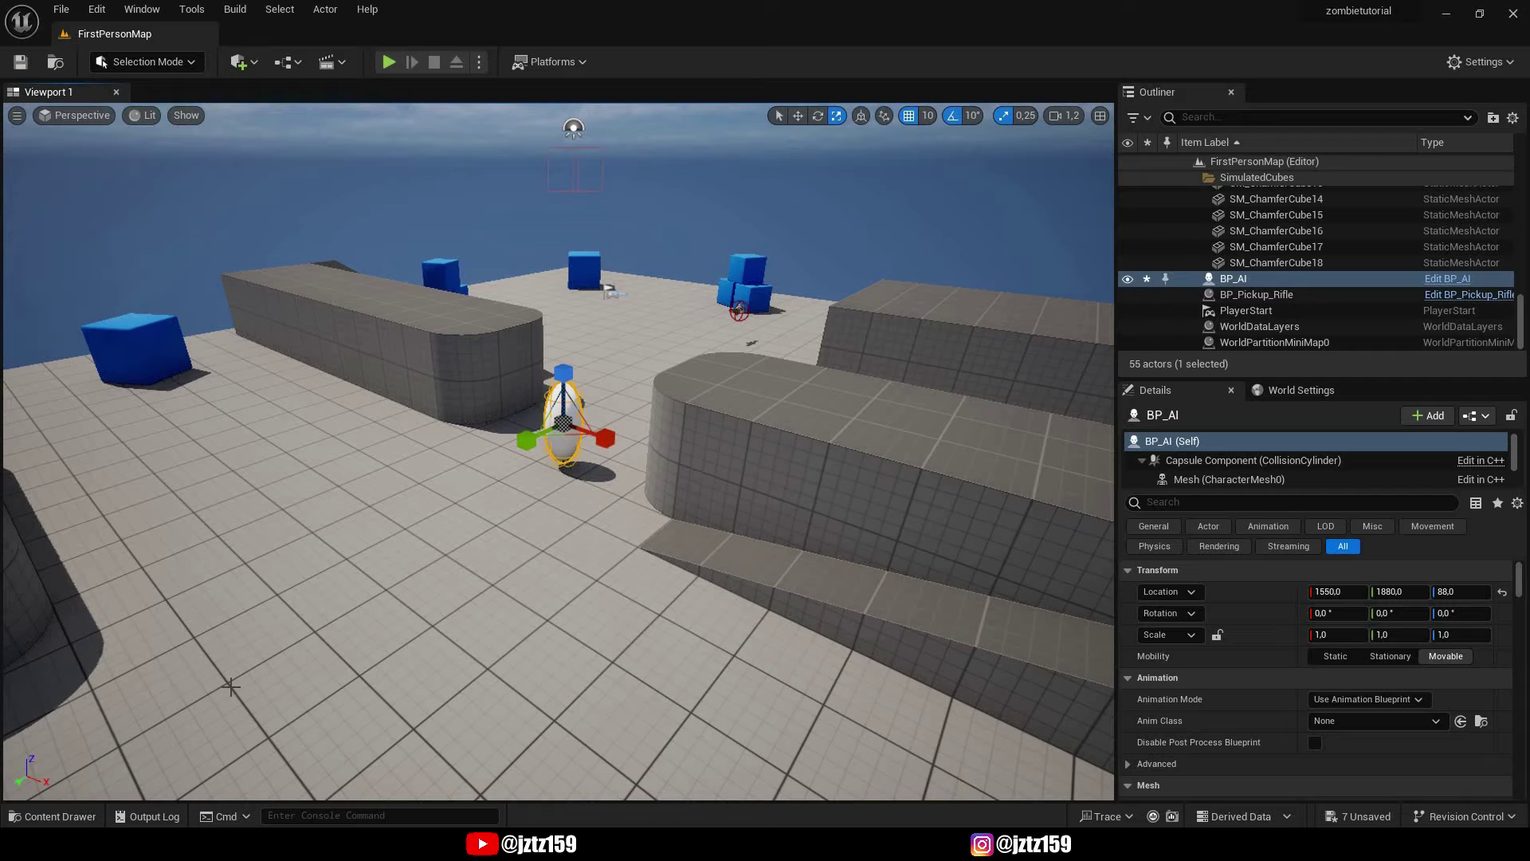
- Add a Nav Mesh Bounds Volume to the level
left_click(255, 64)
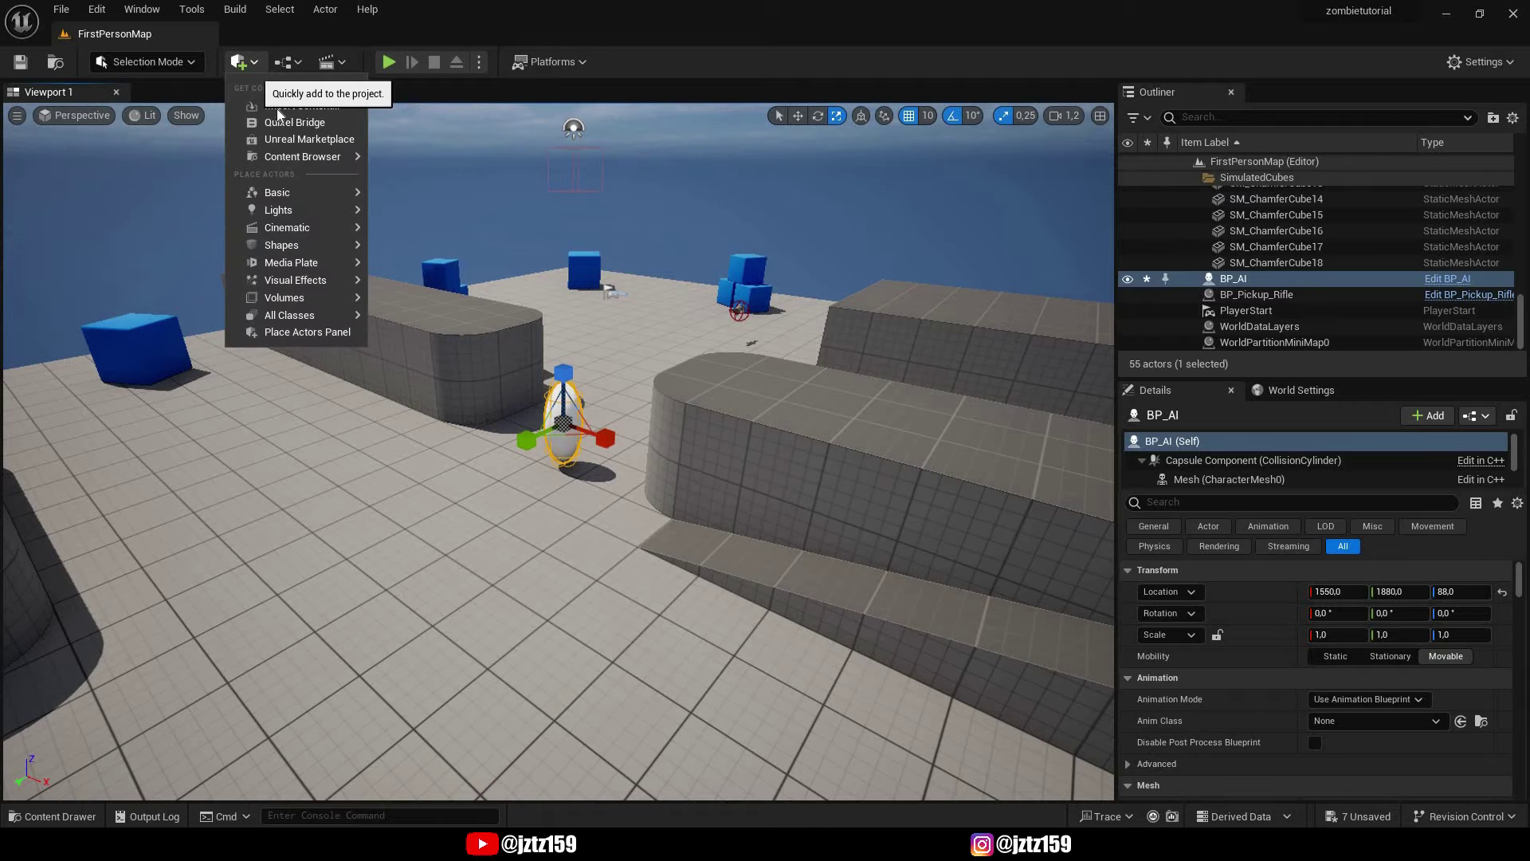
mouse_move(323, 300)
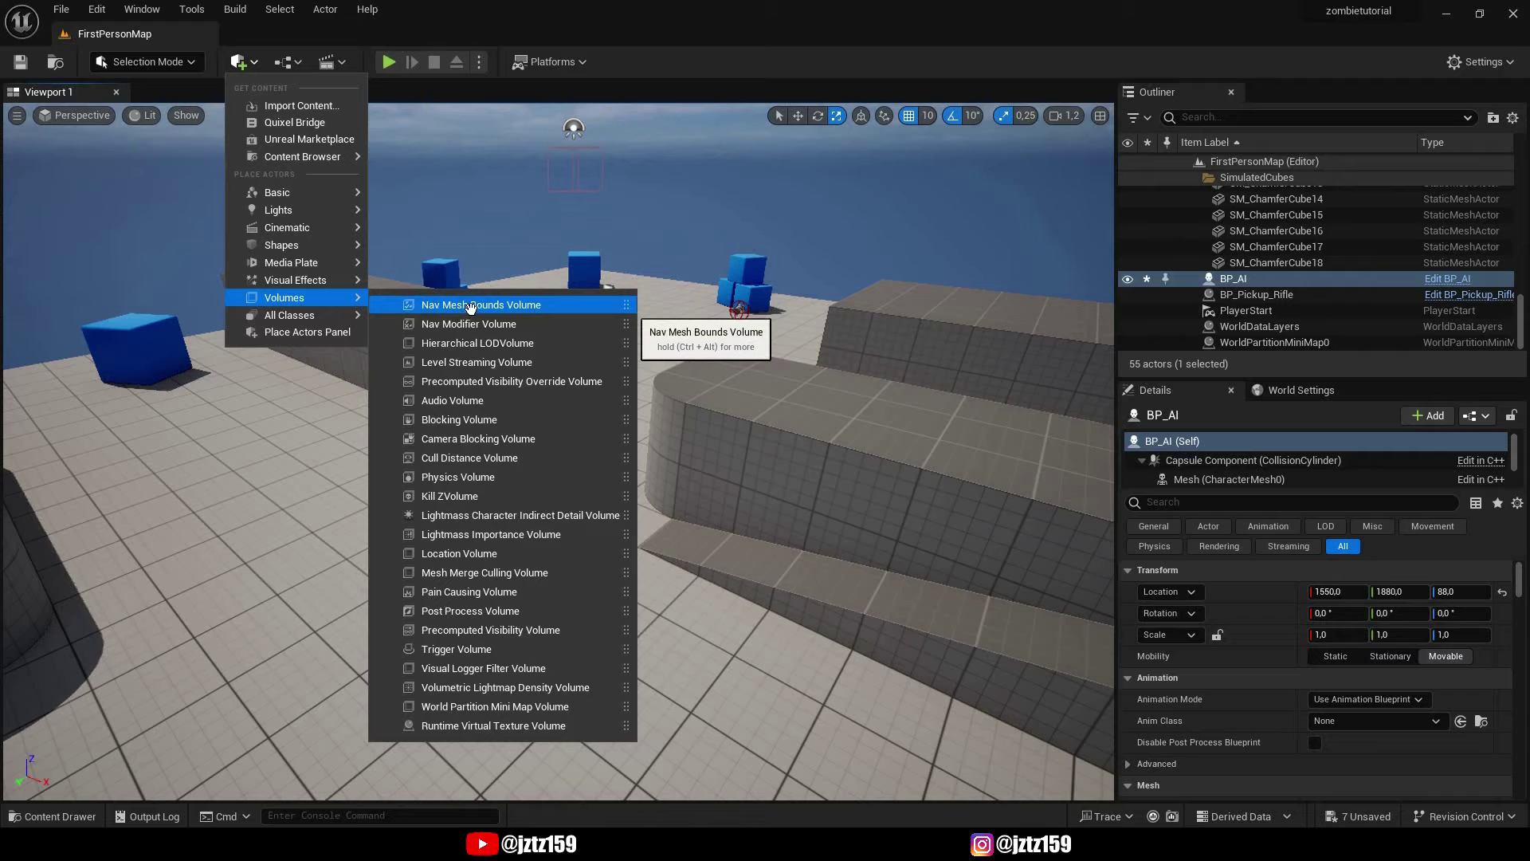
left_click(606, 304)
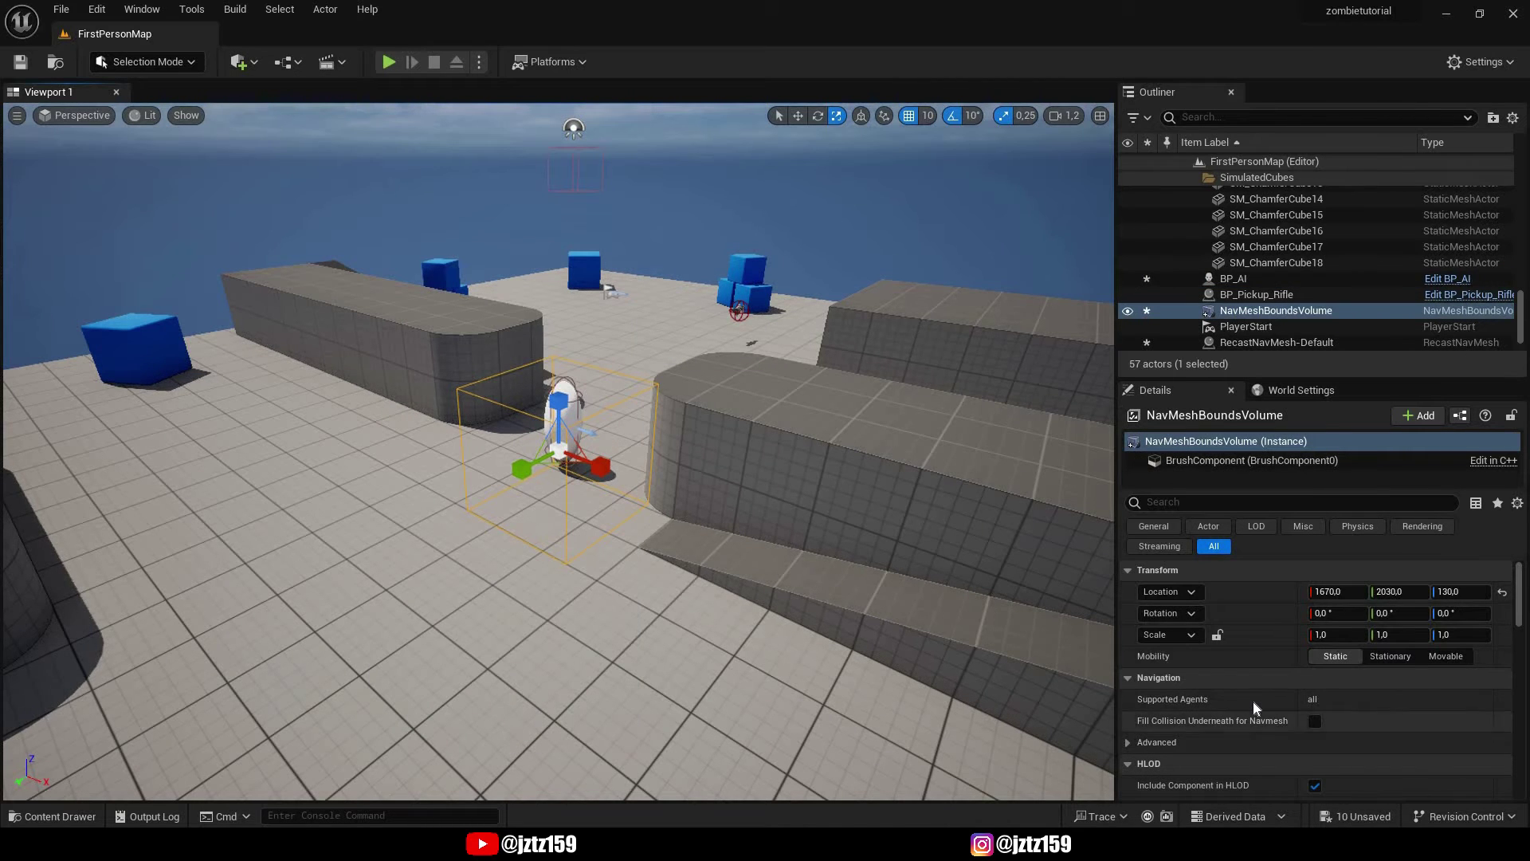
- Set the Nav Mesh Bounds Volume's brush size to 800 in X, Y and Z
scroll(1275, 694, "down", 6)
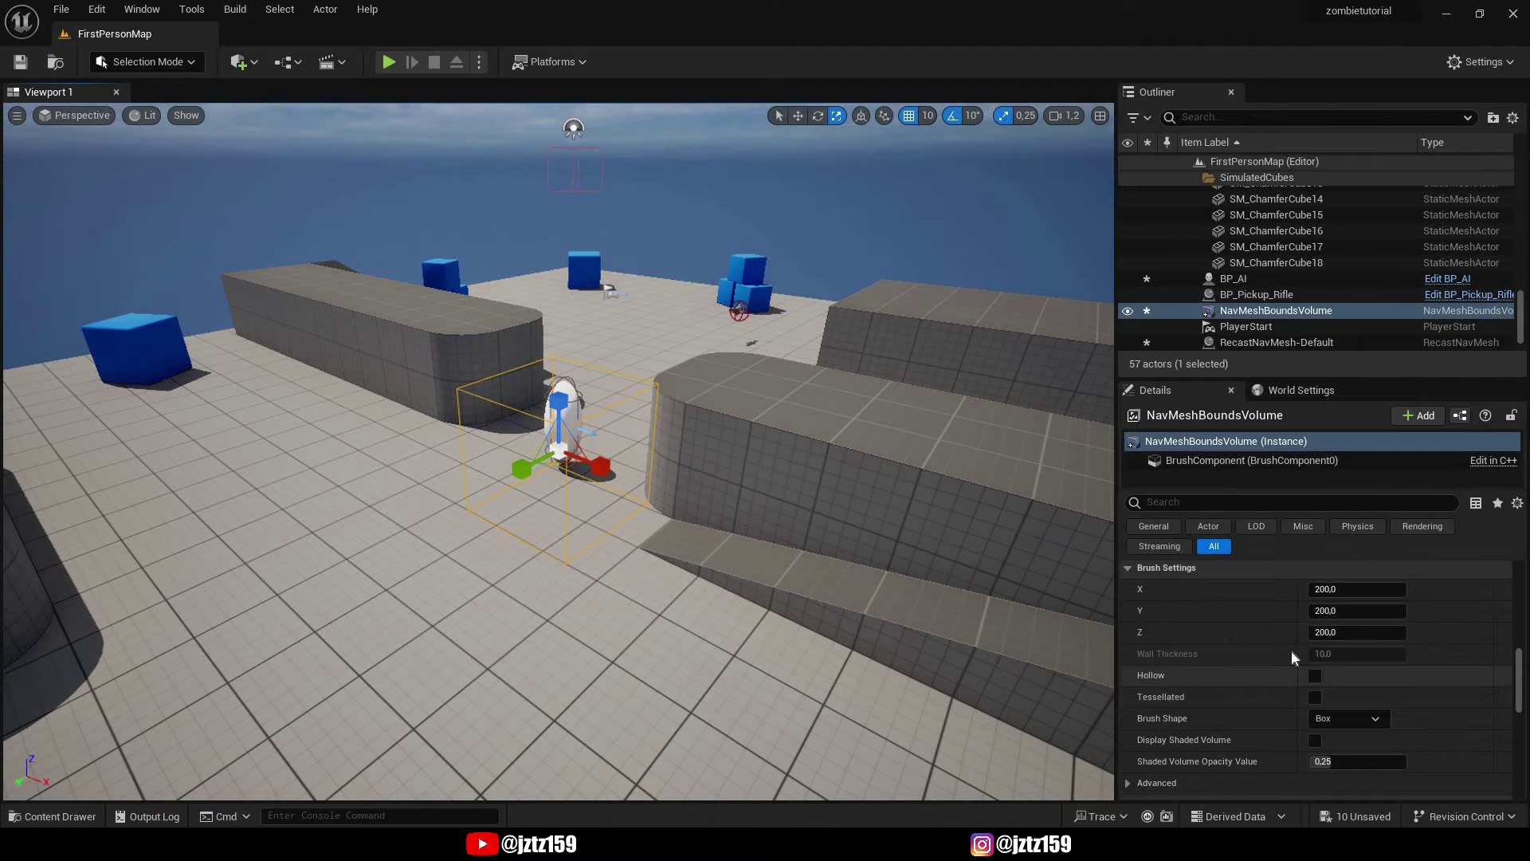
scroll(1339, 650, "down", 2)
left_click(1367, 639)
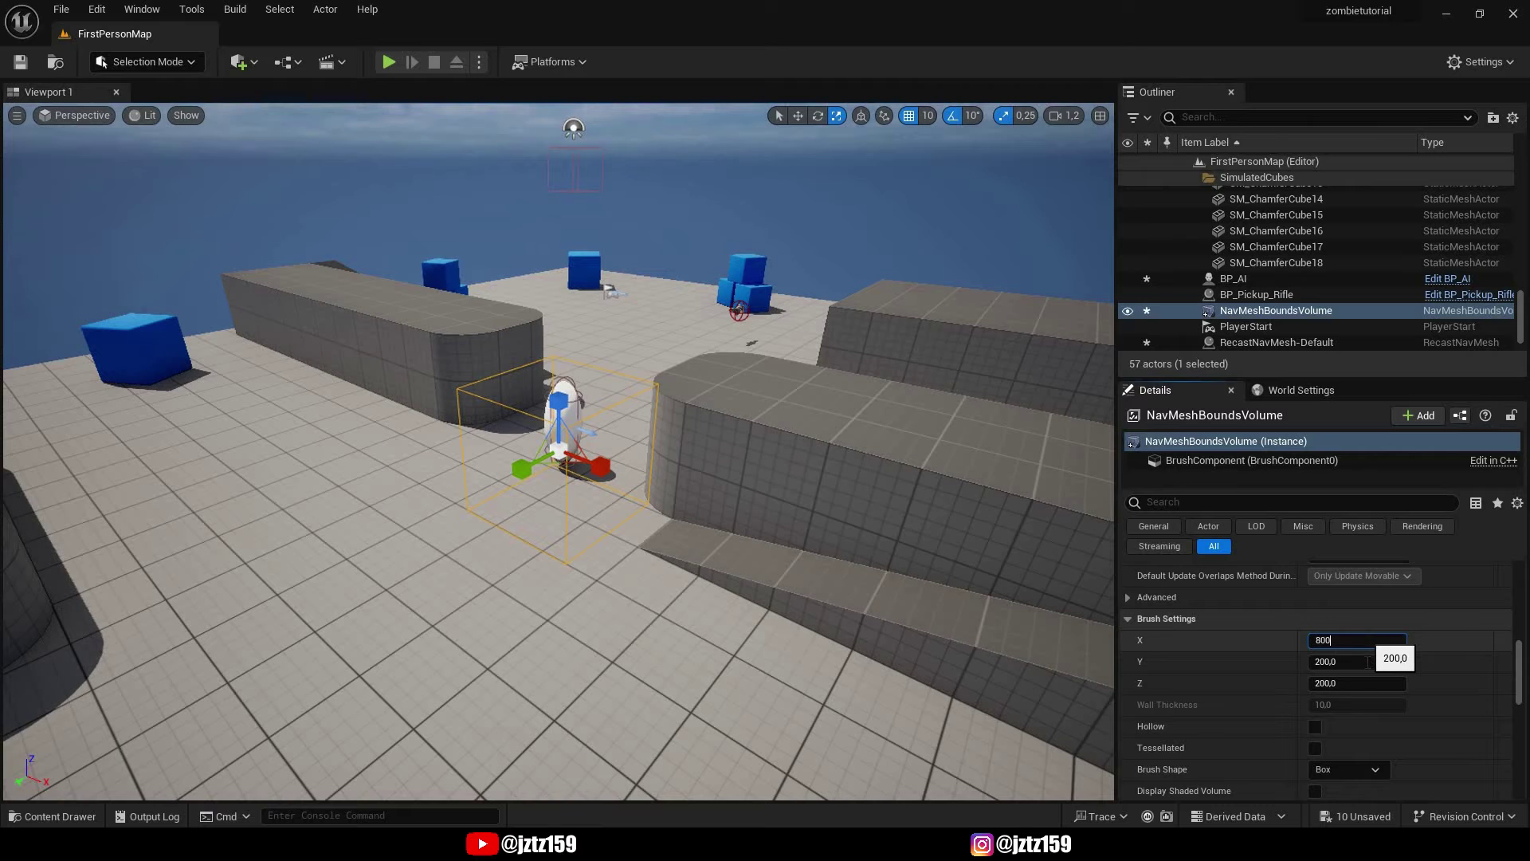
type("800")
left_click(1367, 662)
type("800")
left_click(1359, 683)
type("80")
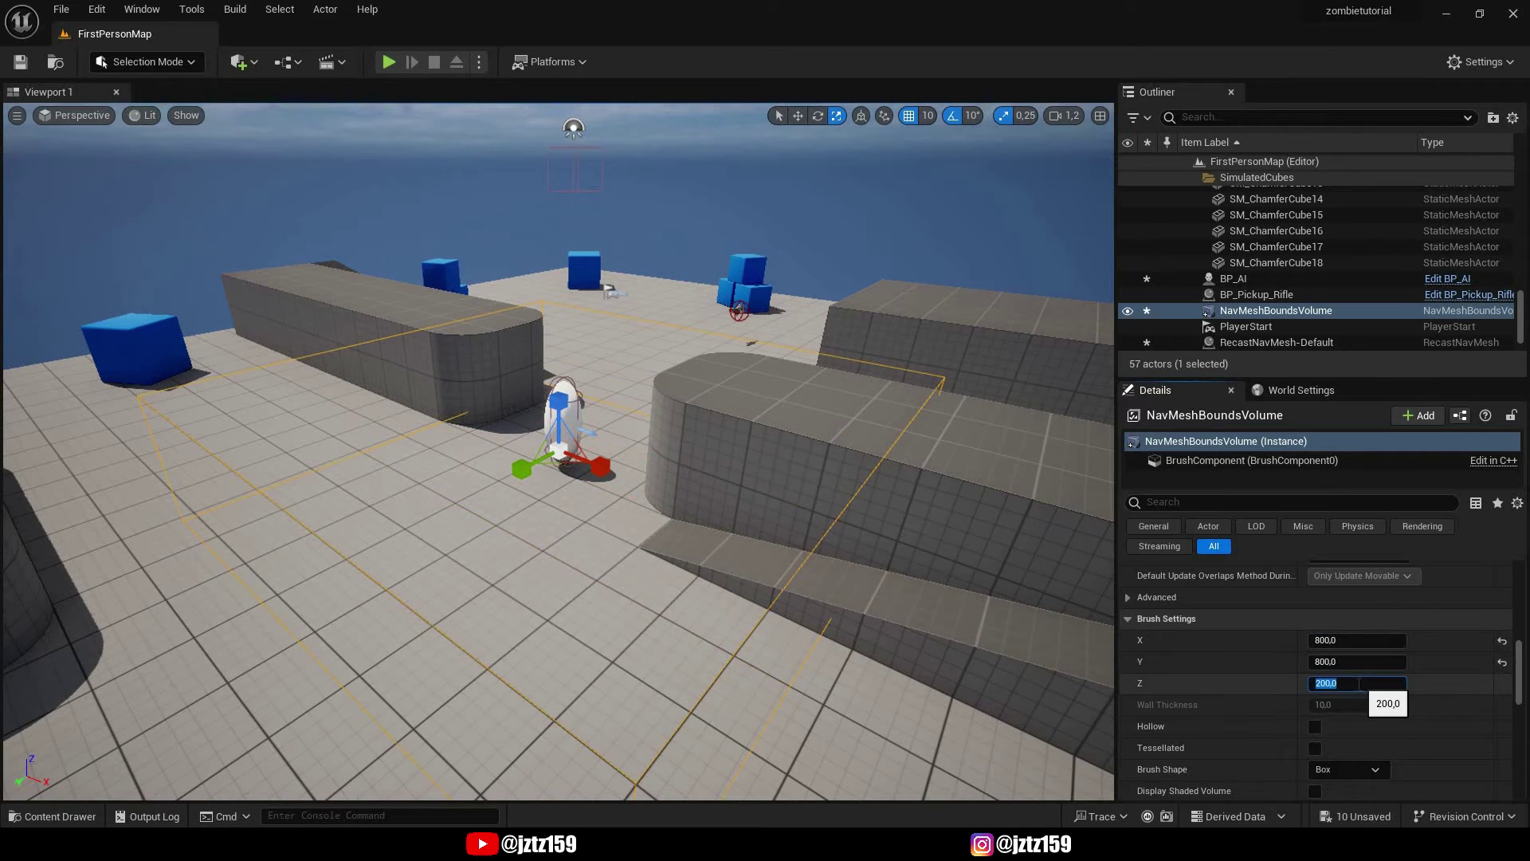
key("Return")
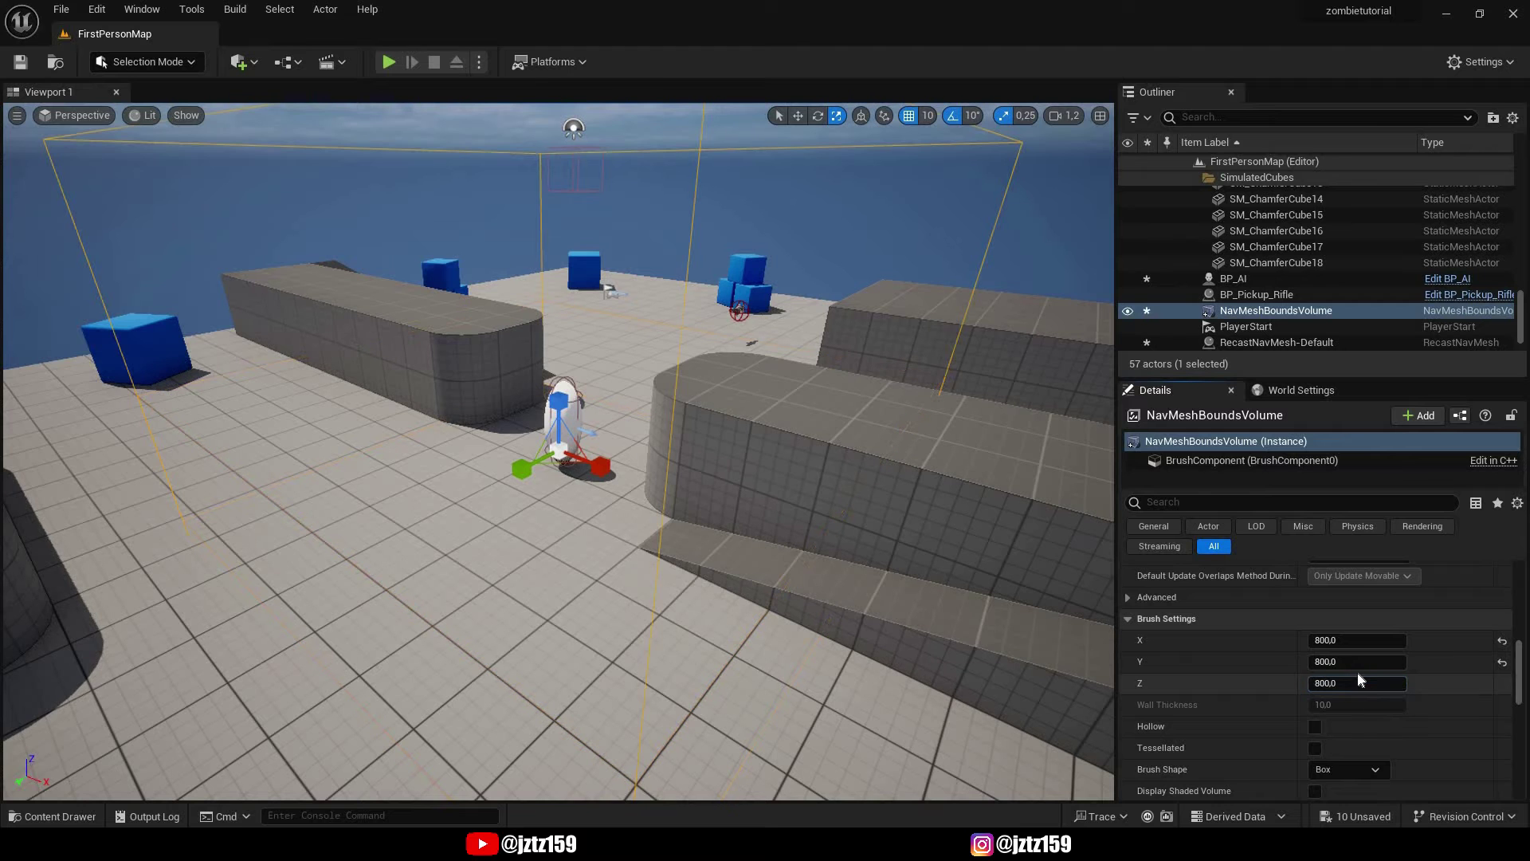
right_click_drag(797, 510, 797, 414)
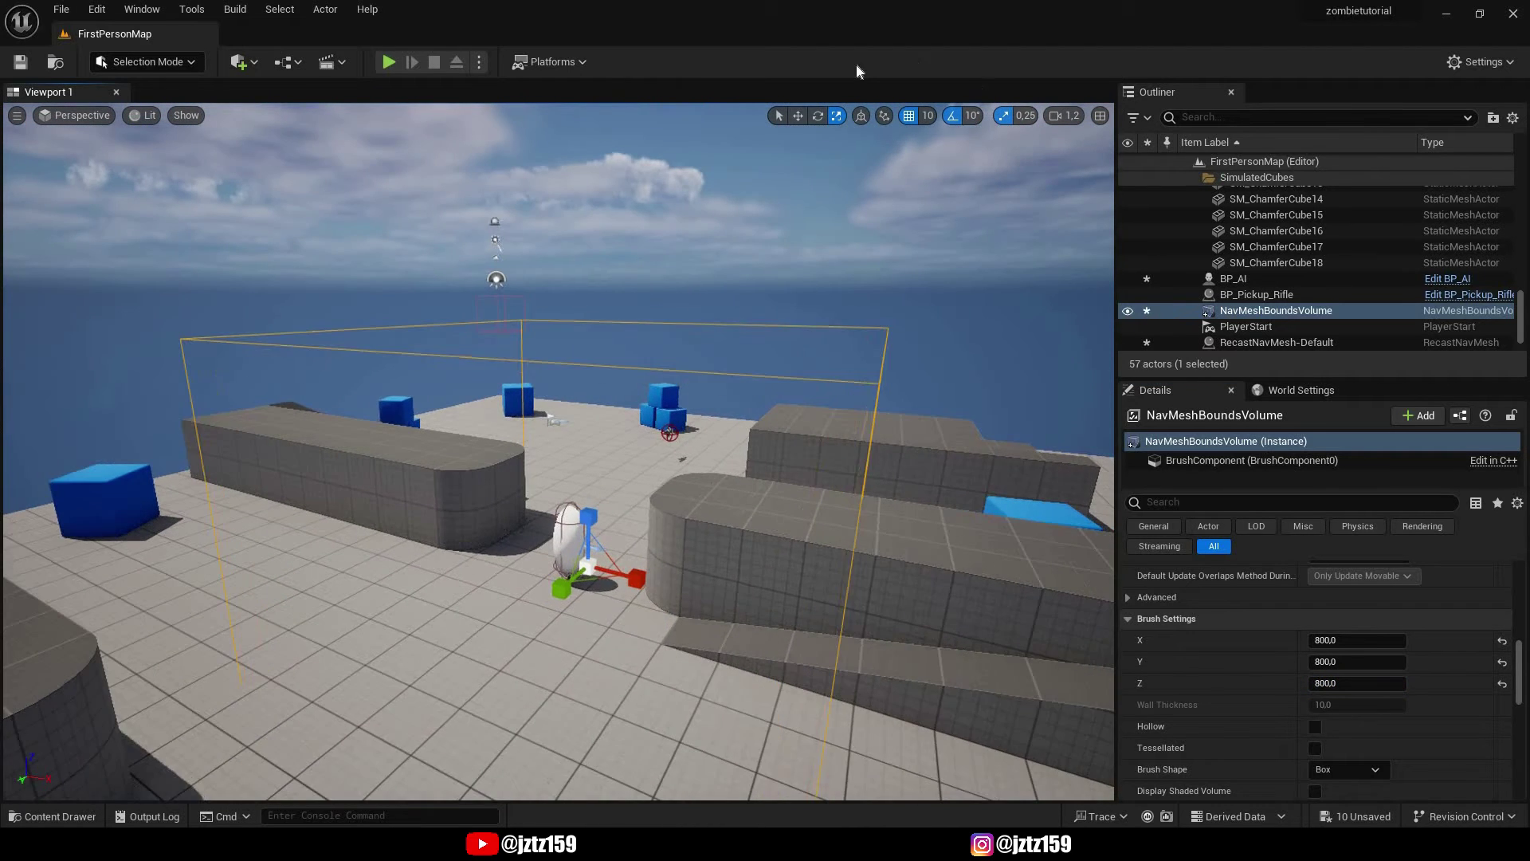
- Scale the Nav Mesh Bounds Volume up horizontally in X and Y so it spreads over the playground floor
left_click(797, 115)
left_click(836, 117)
right_click_drag(533, 465, 532, 511)
left_click_drag(534, 465, 562, 458)
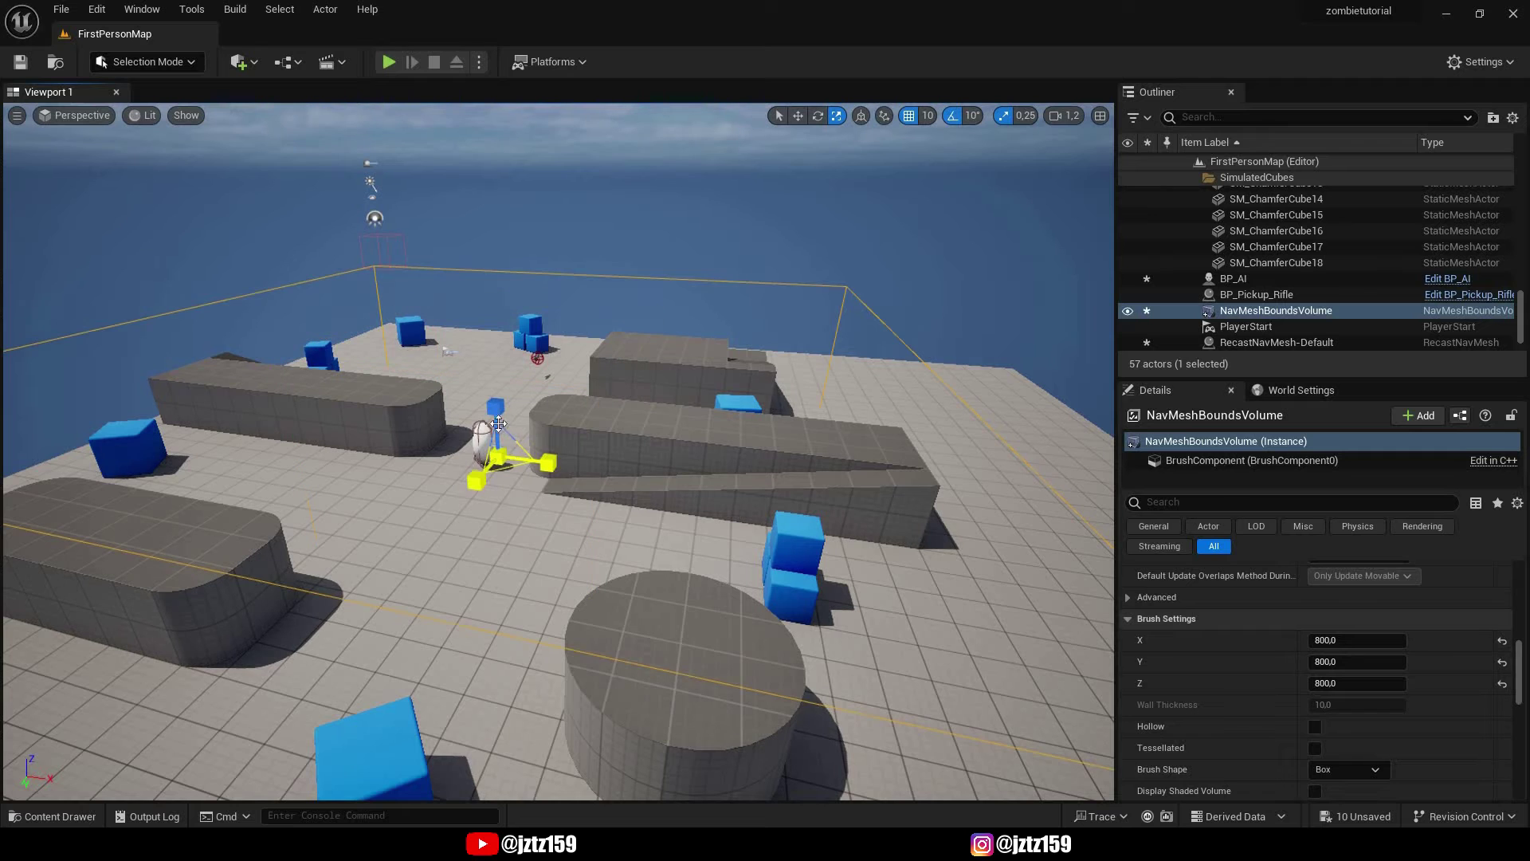
- Lower the Nav Mesh Bounds Volume toward the floor and widen it further to cover more of the playground
left_click(798, 115)
left_click_drag(509, 374, 510, 390)
key("r")
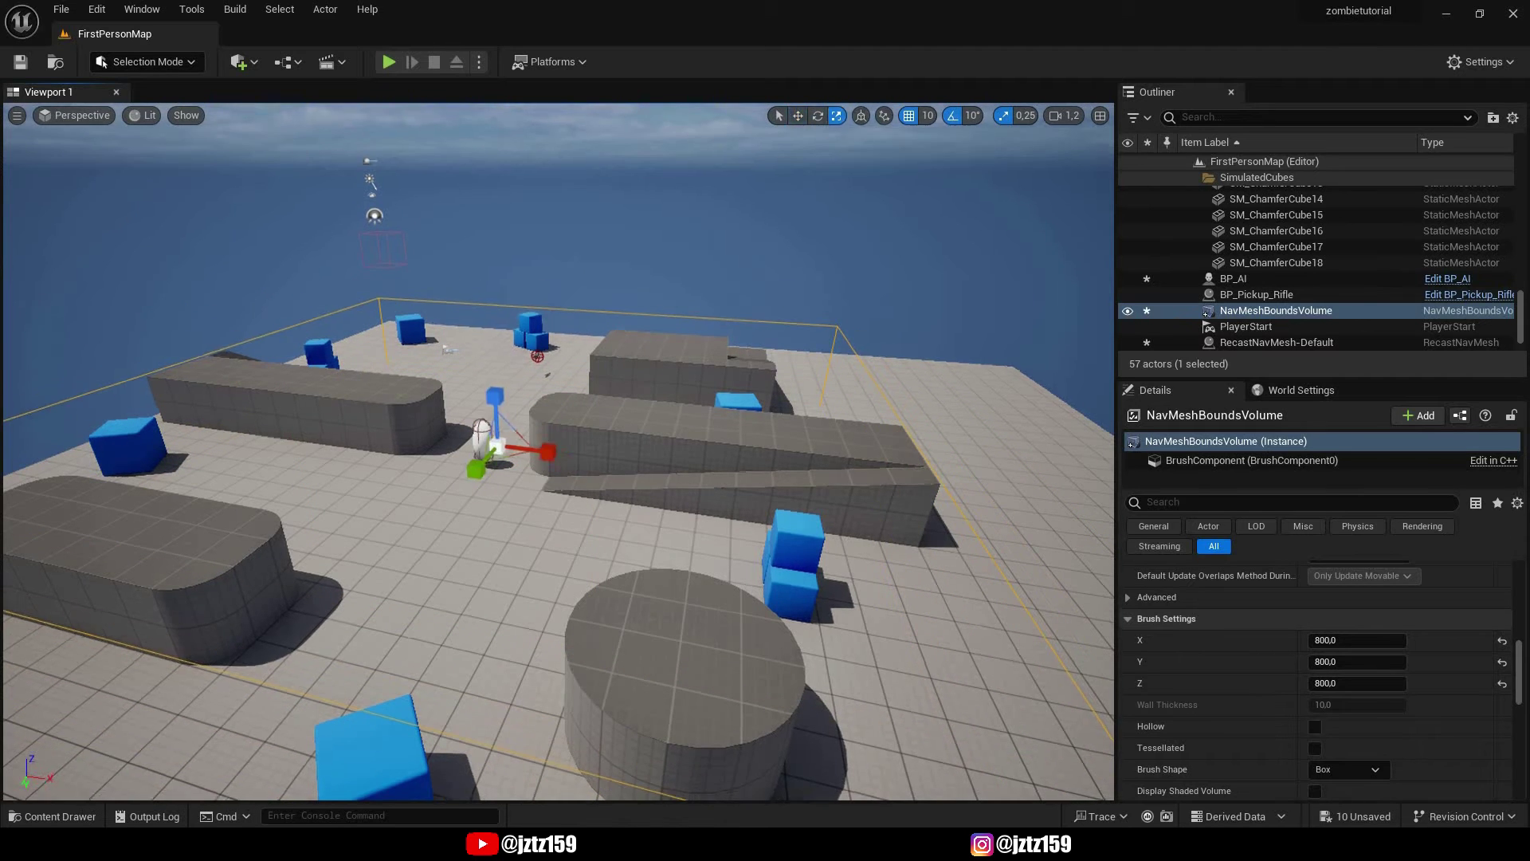
right_click_drag(509, 390, 509, 430)
left_click_drag(567, 410, 646, 422)
left_click_drag(499, 429, 478, 453)
right_click_drag(500, 429, 518, 454)
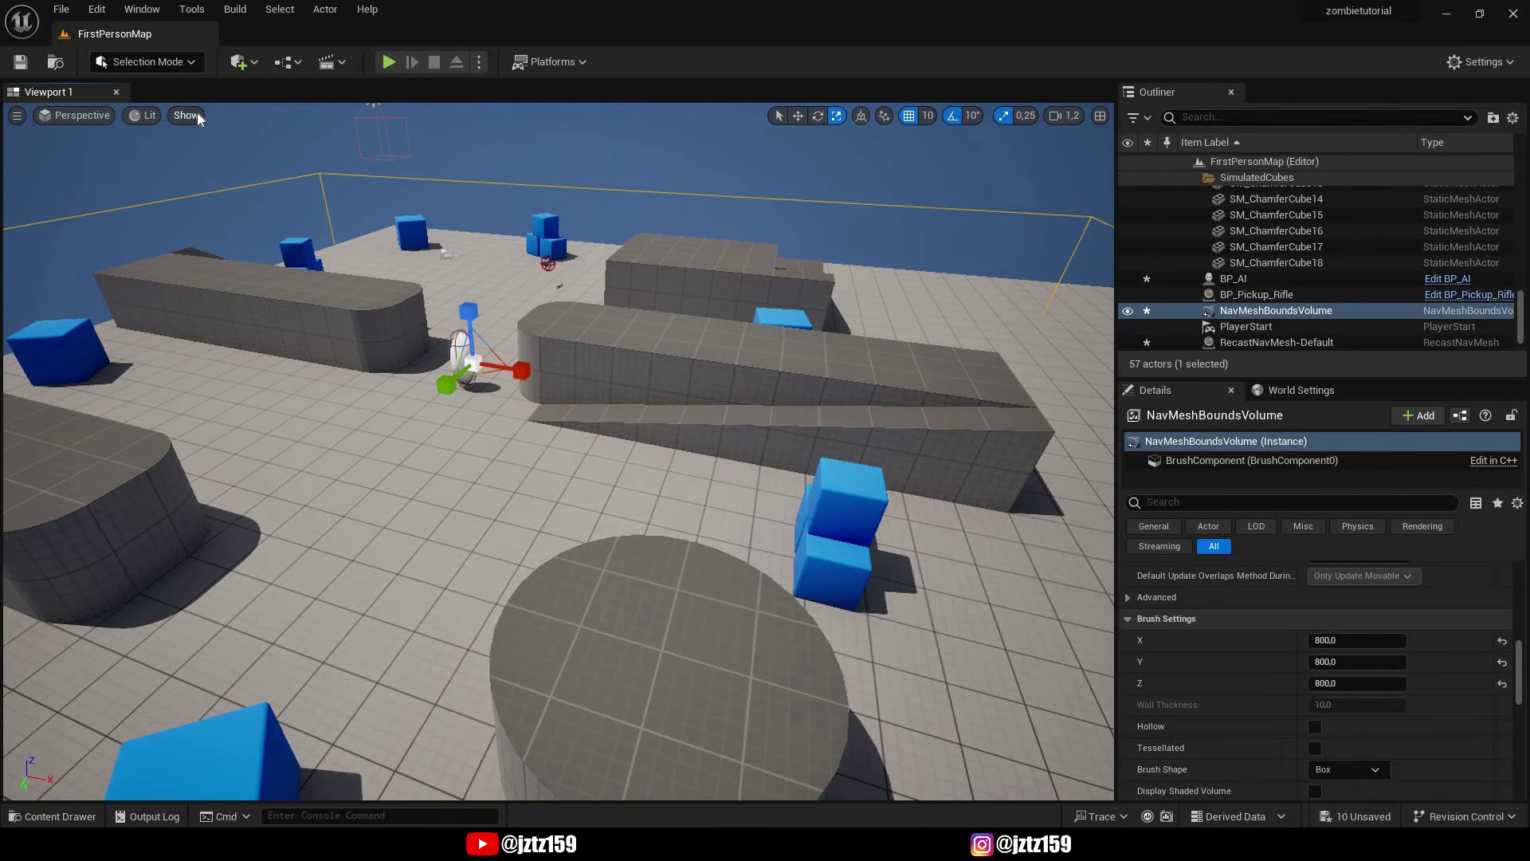
- Turn on the Navigation show flag to display the navigation mesh in the level viewport
left_click(197, 115)
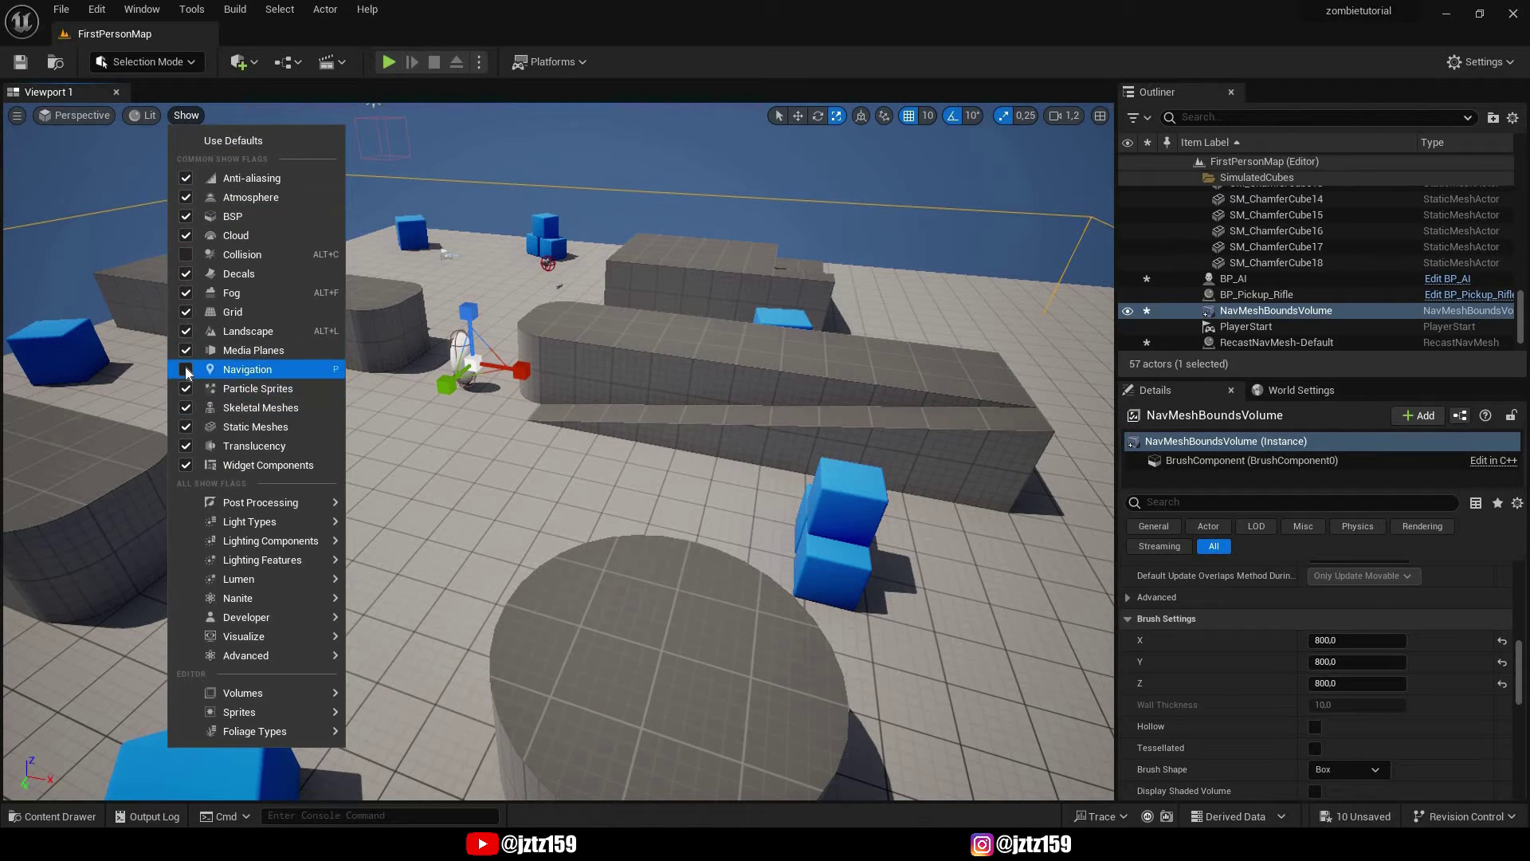
left_click(185, 370)
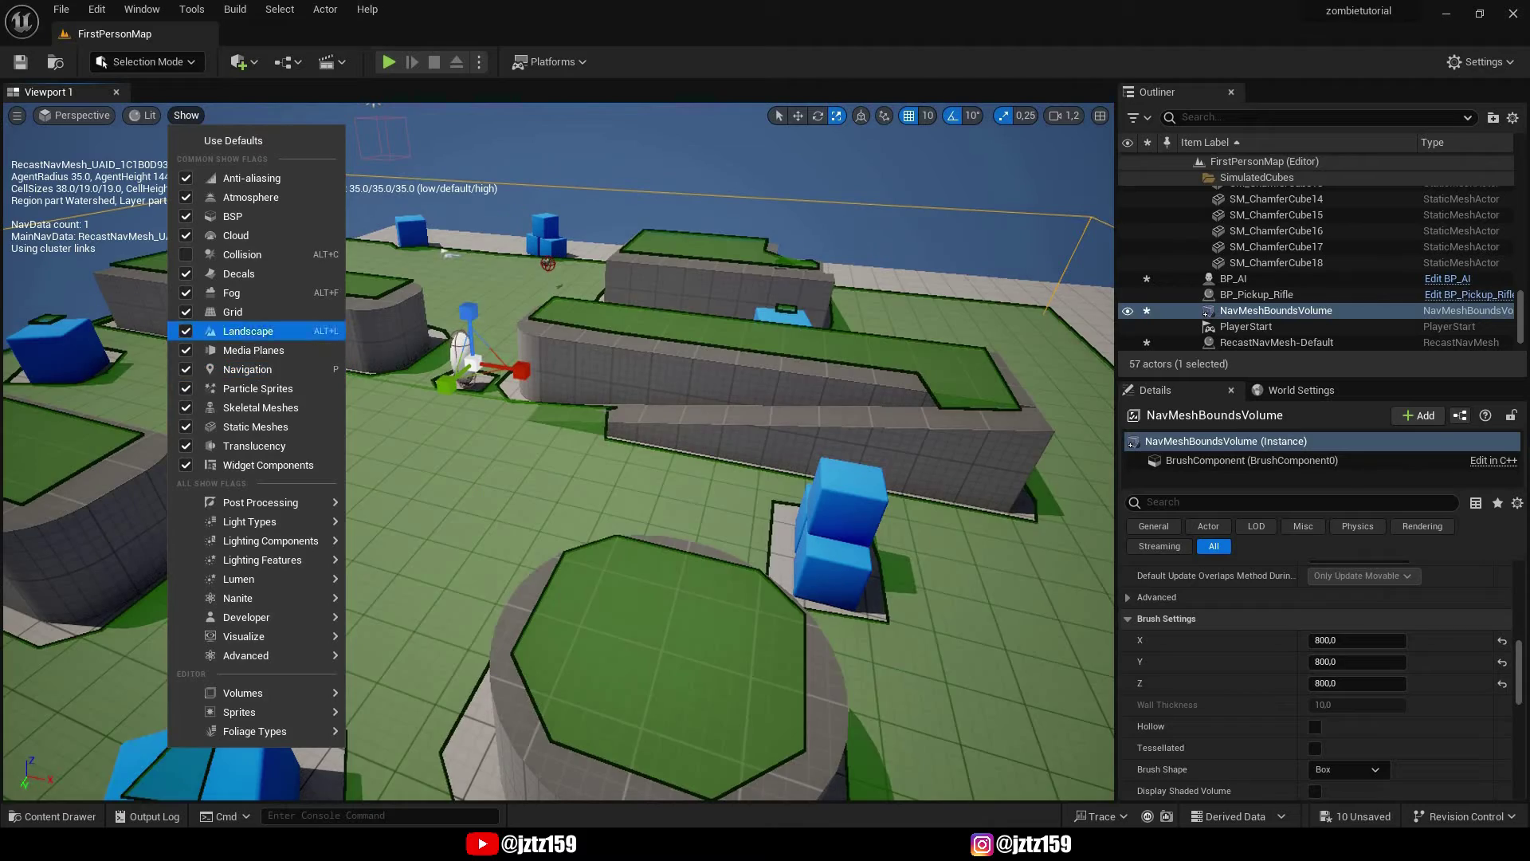
right_click_drag(539, 285, 581, 315)
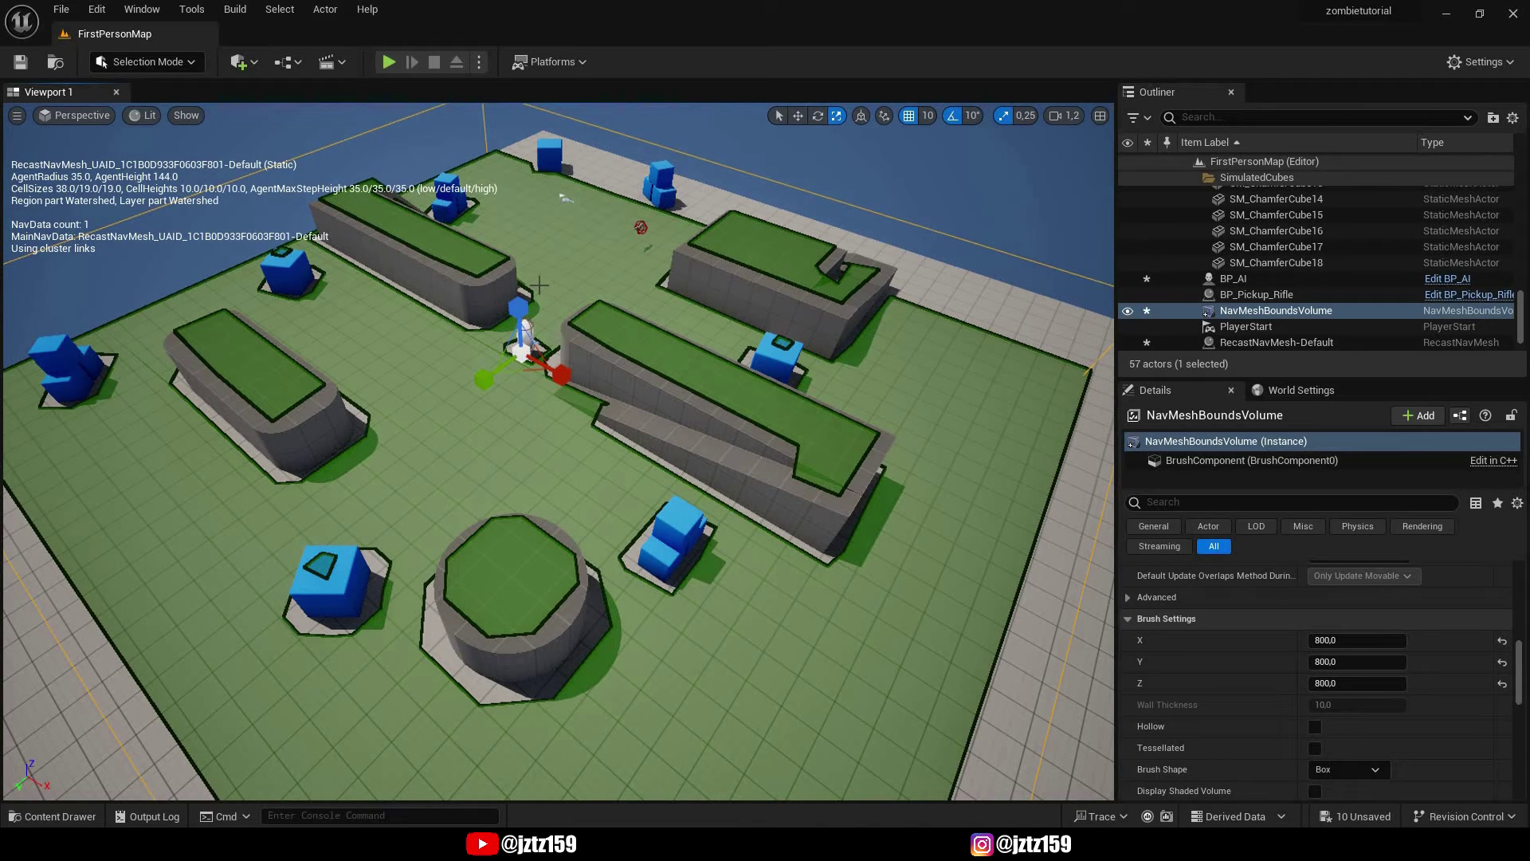
- Examine the navigation mesh on the floor, around the ramps and on top of the blocks
key("w")
mouse_move(779, 441)
right_mouse_down()
mouse_move(829, 383)
mouse_move(869, 399)
mouse_move(779, 441)
right_mouse_up()
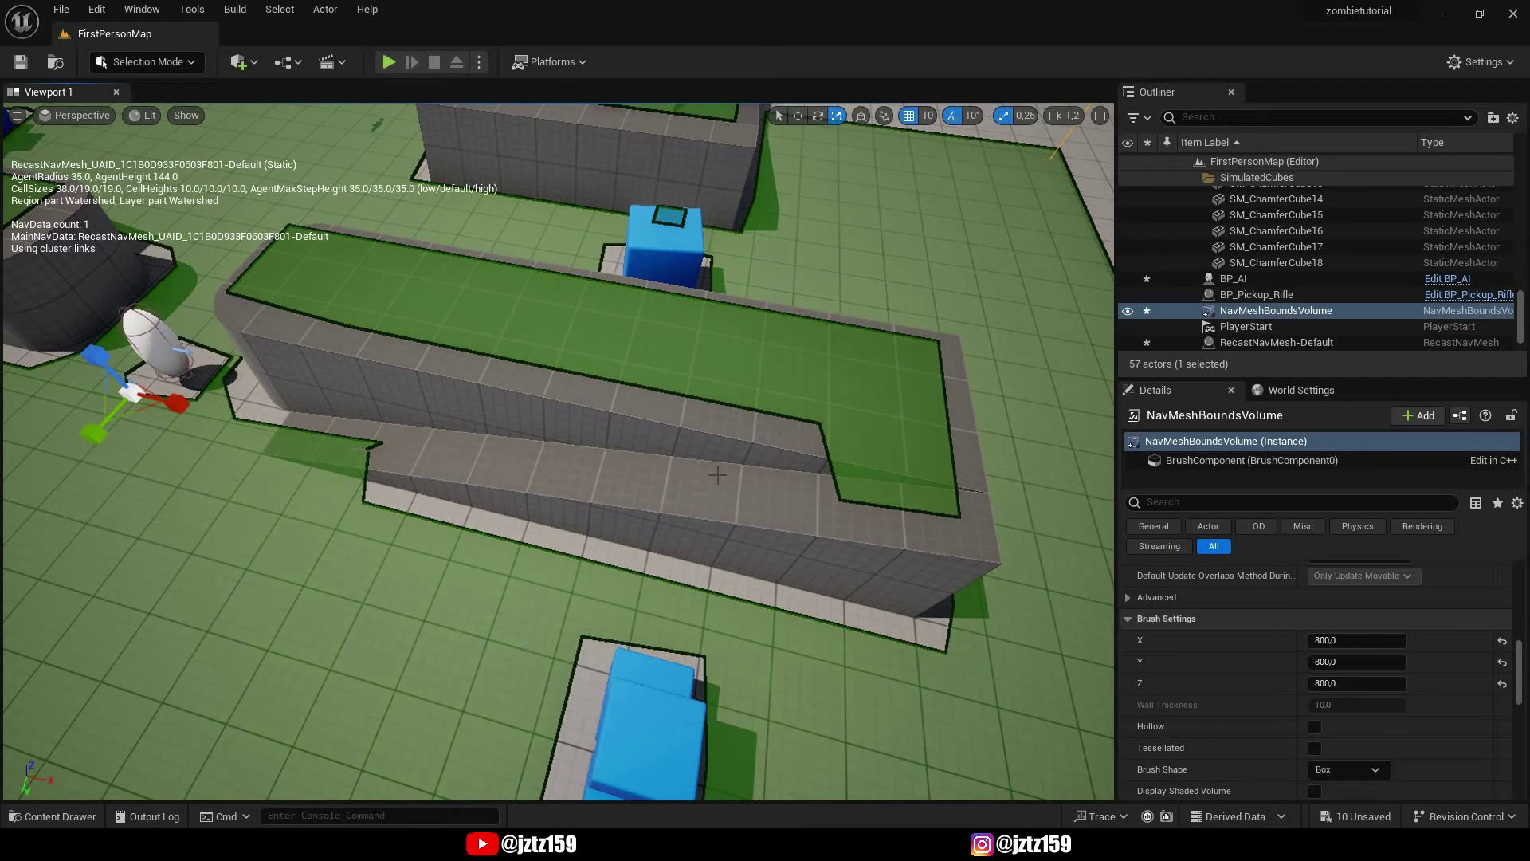
right_click_drag(779, 433, 717, 369)
key("w")
key("s")
key("s")
left_click(608, 287)
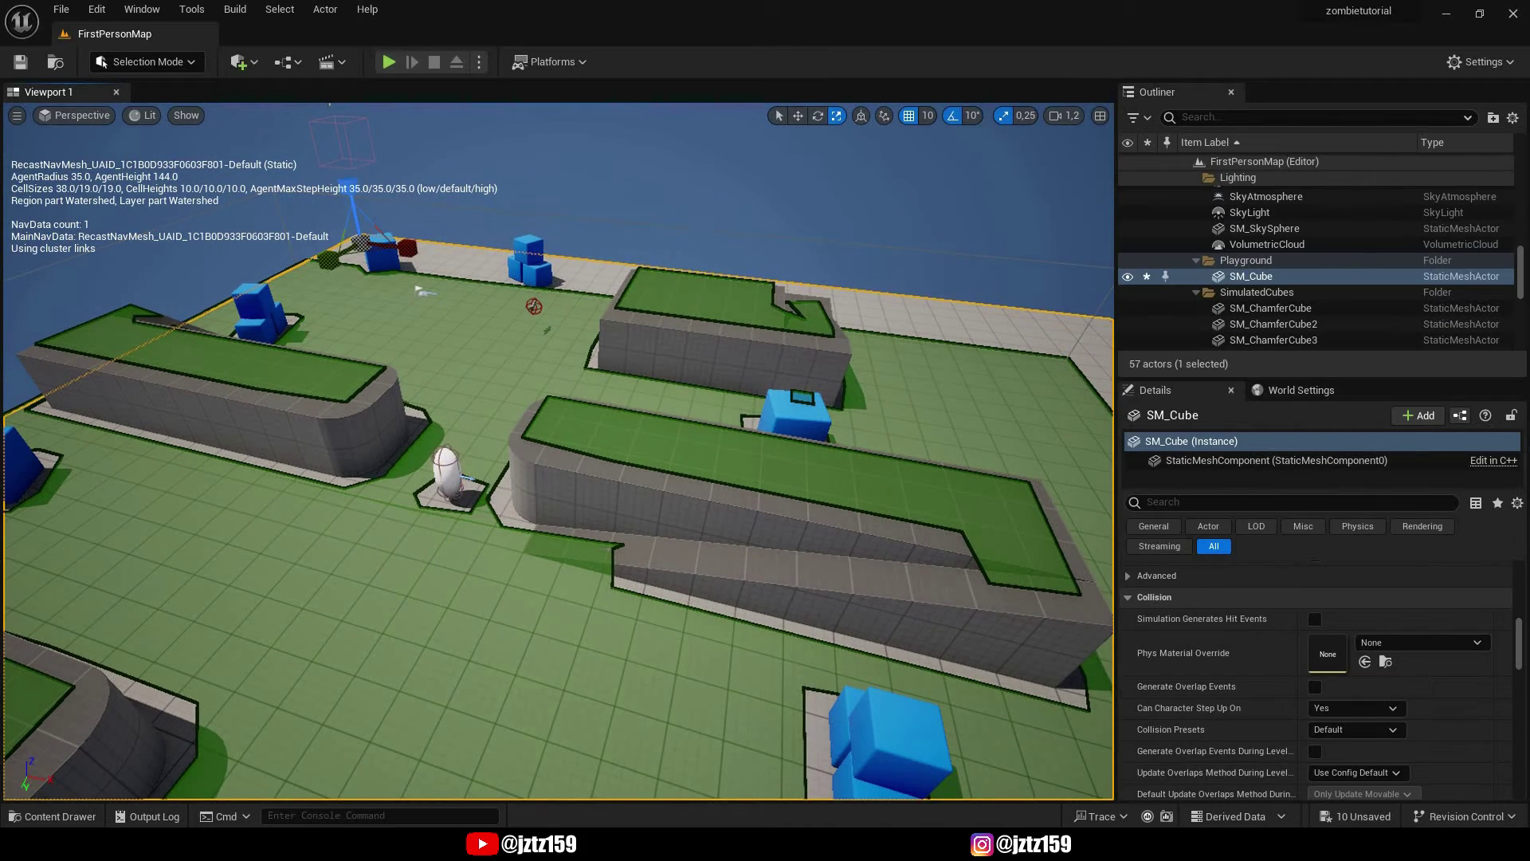
right_click(609, 284)
left_click(628, 247)
right_click_drag(628, 247, 558, 247)
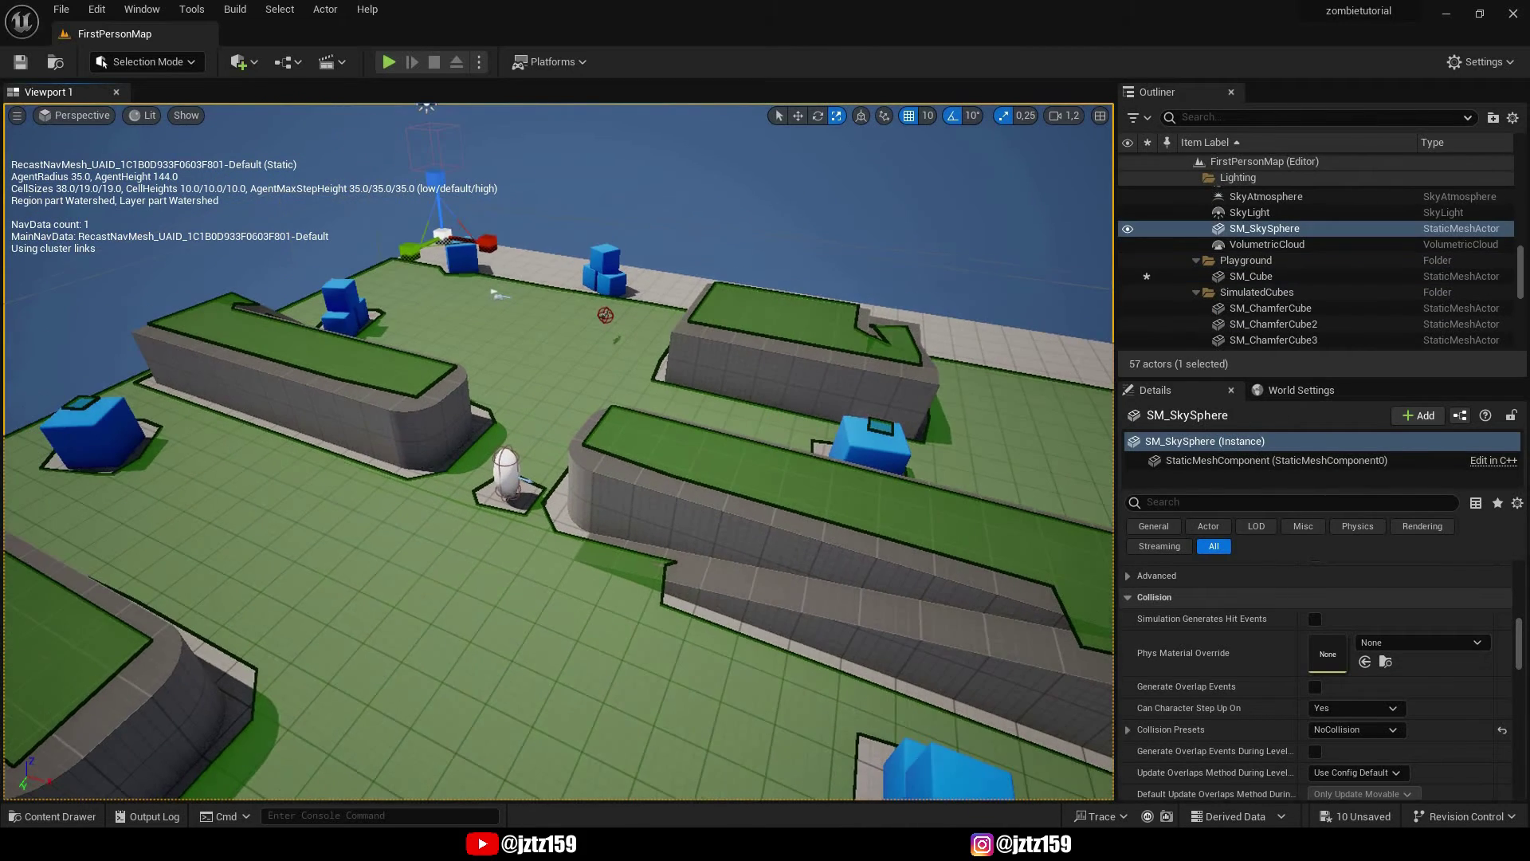
right_click_drag(638, 278, 648, 277)
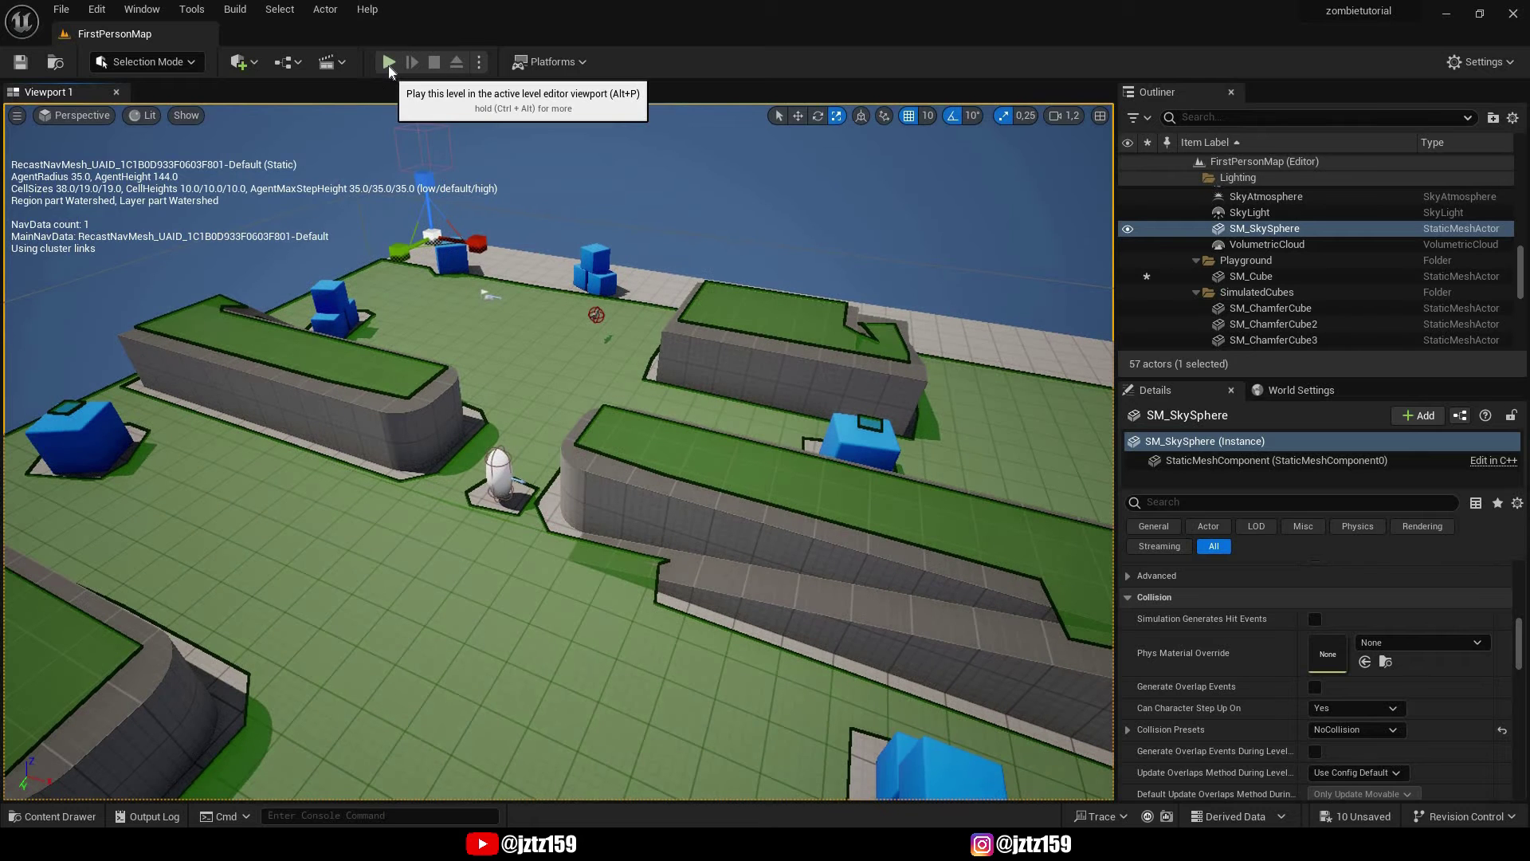
- Play the level and walk forward to test whether the AI character follows the player
left_click(389, 63)
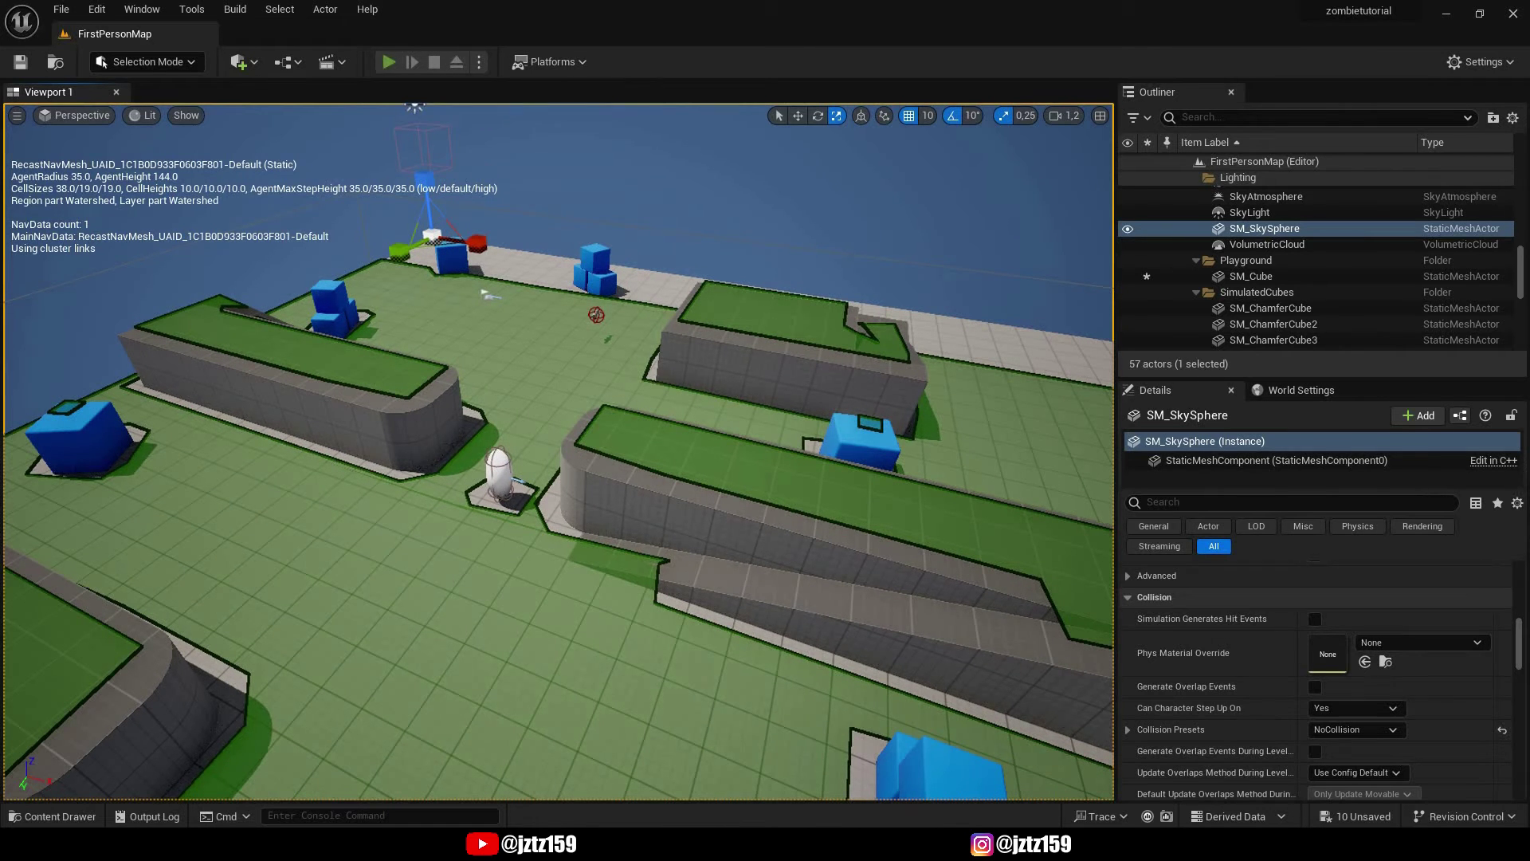
key("w")
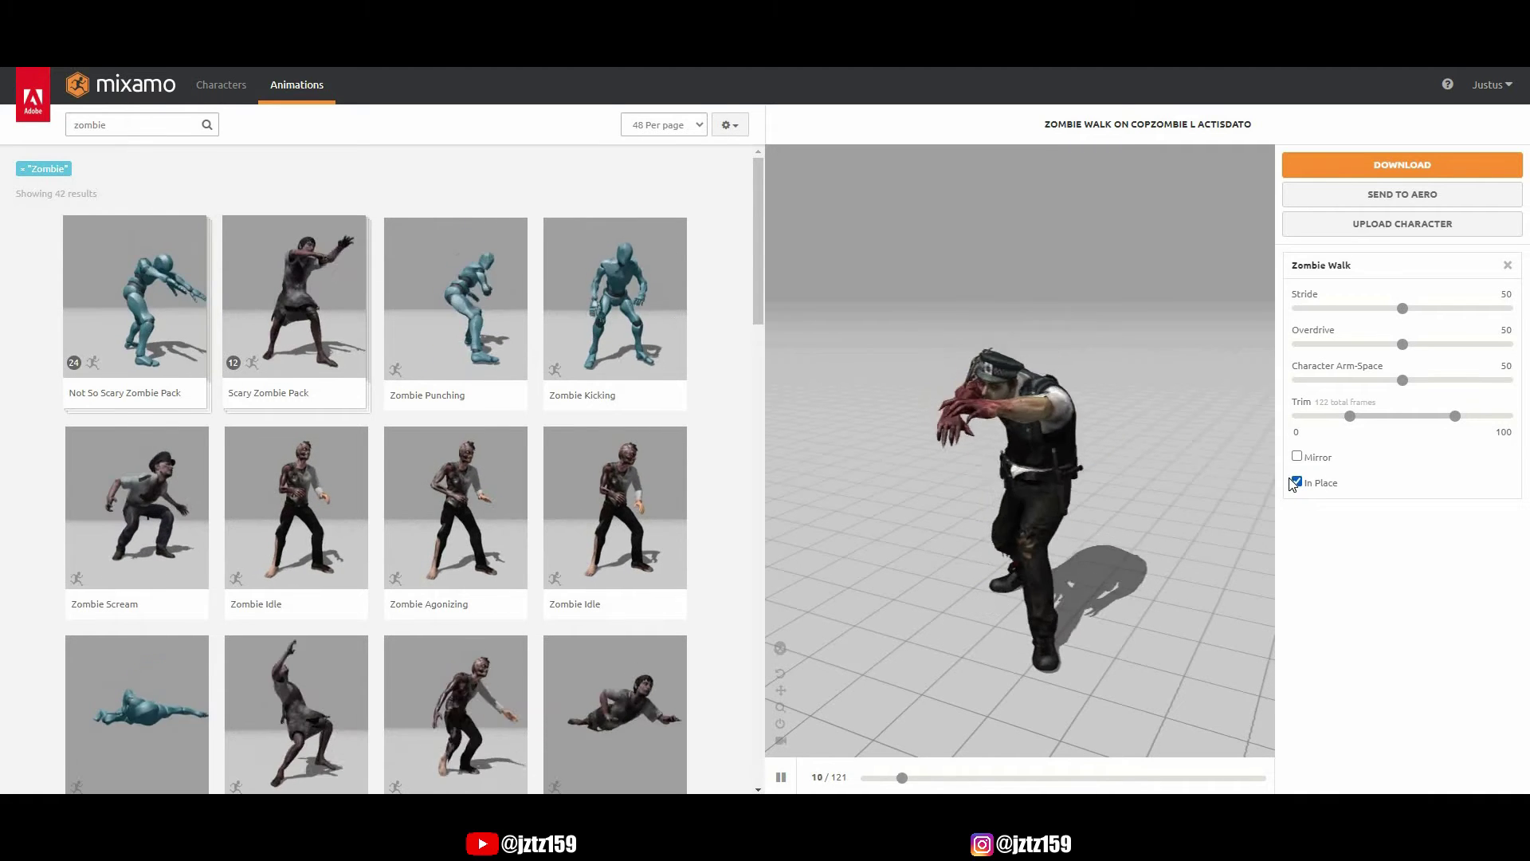
- Download the in-place Zombie Walk animation from Mixamo as FBX Binary with skin, 30 frames per second and no keyframe reduction
left_click(1387, 167)
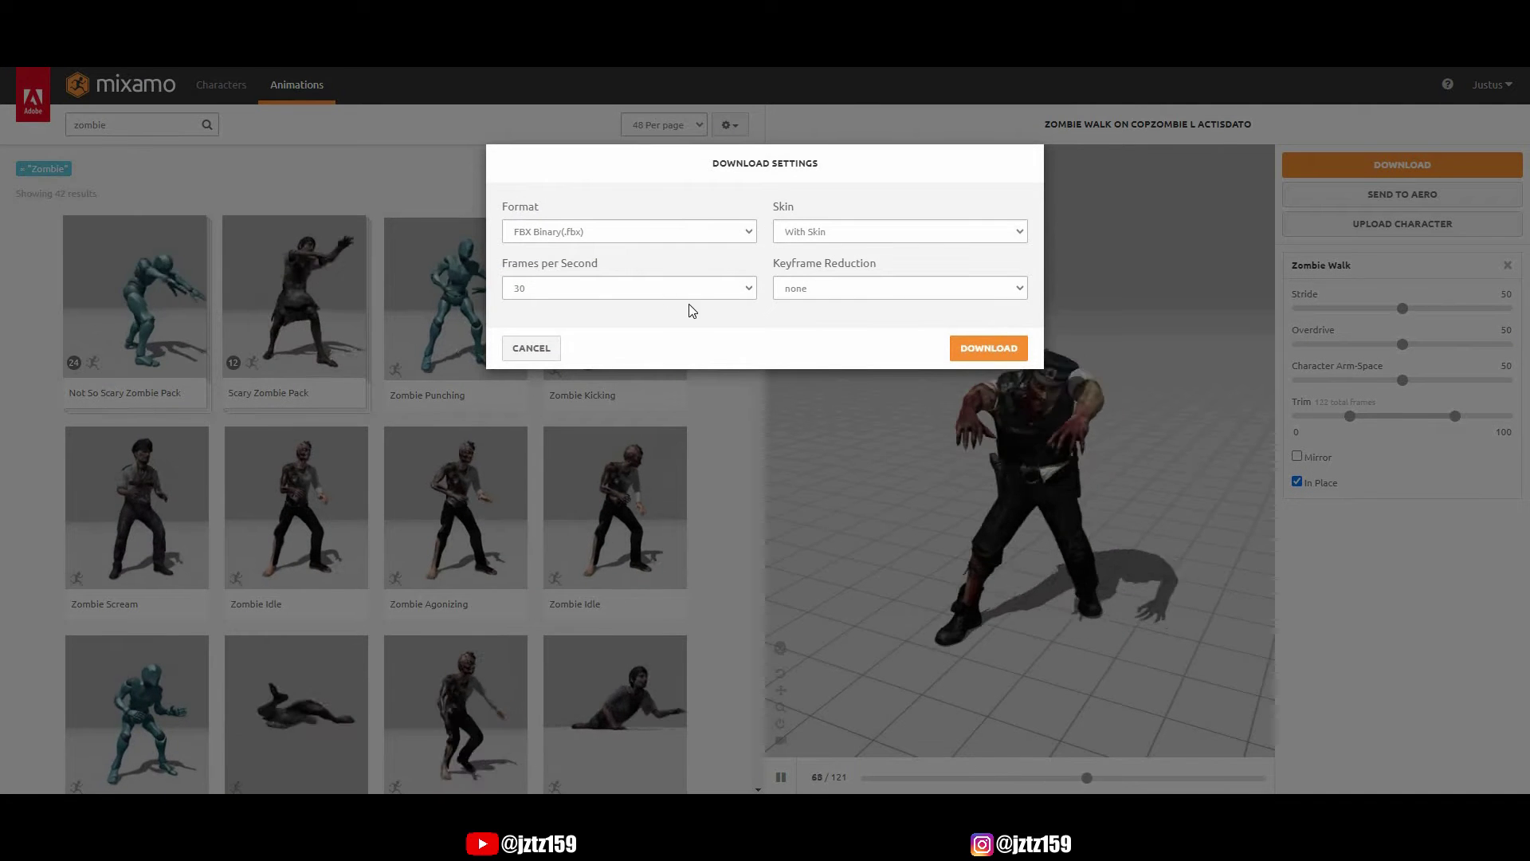
left_click(973, 353)
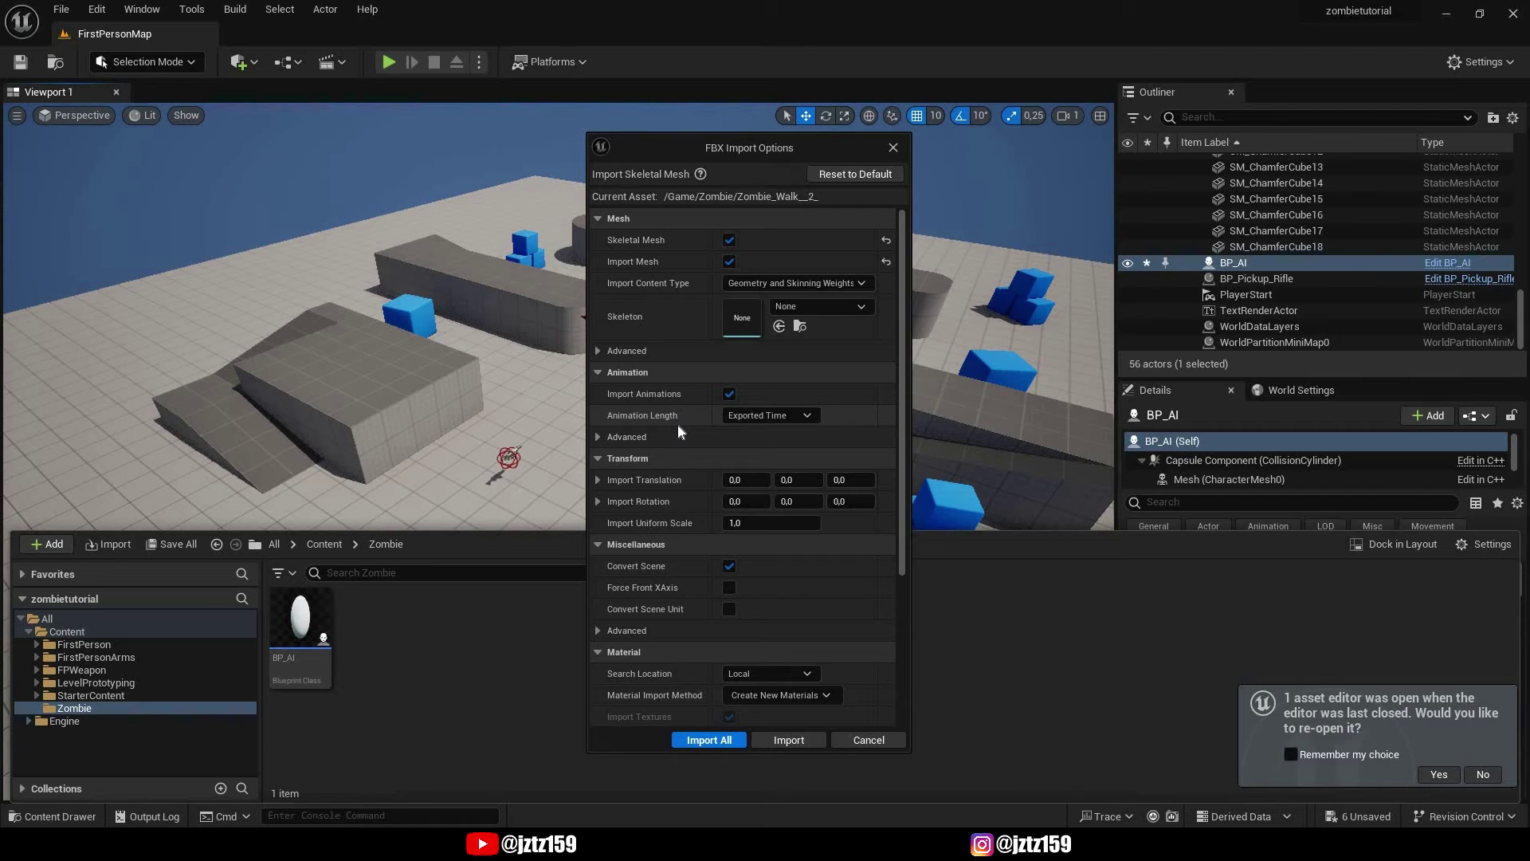
- Import the Zombie Walk FBX with its skeletal mesh and animations into the Zombie folder in Unreal Editor, and dismiss the message log
left_click(709, 739)
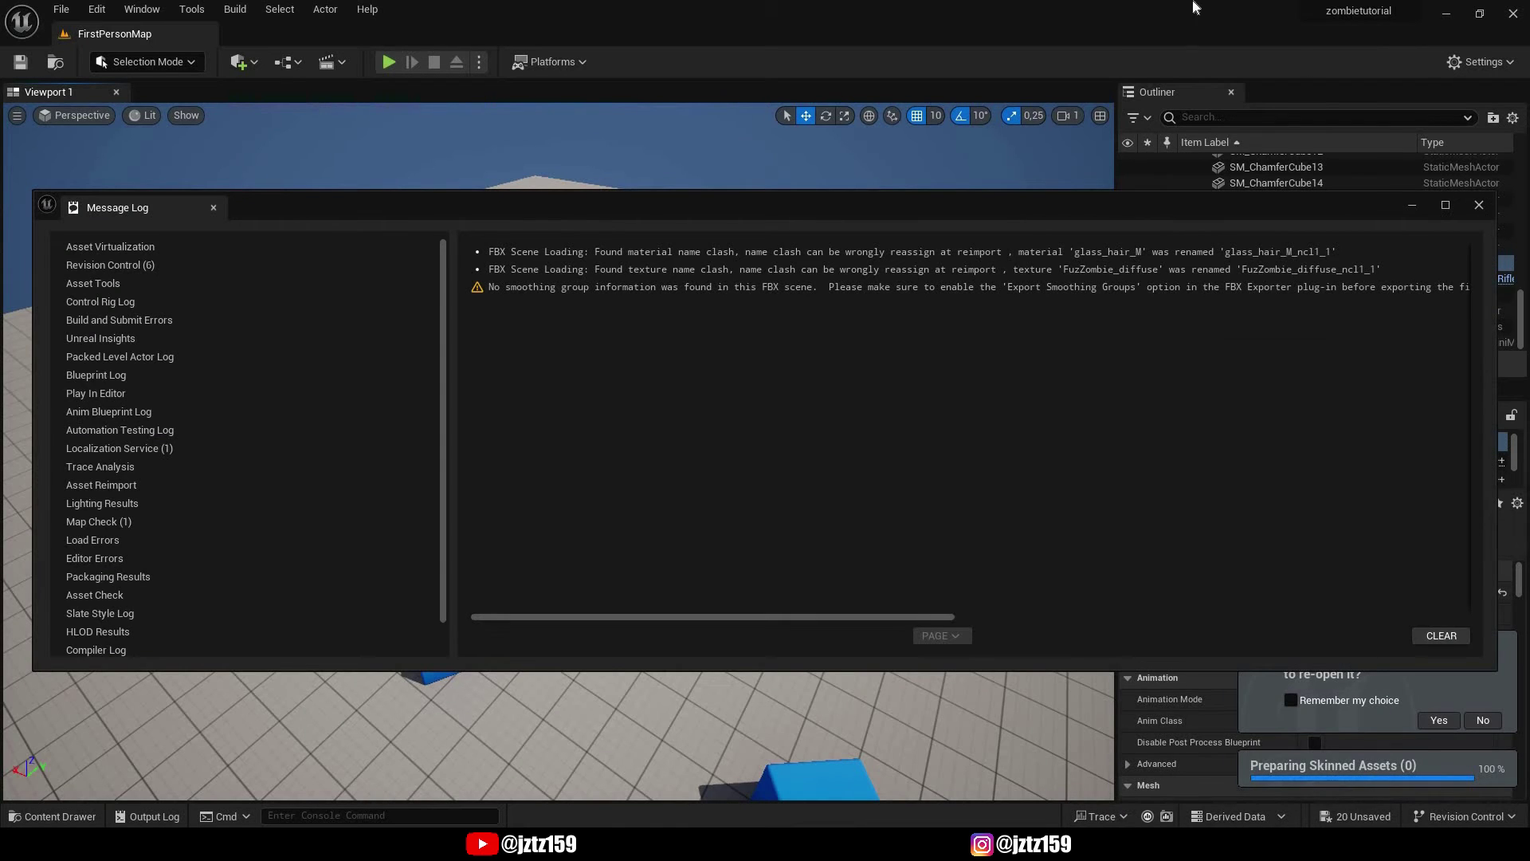
left_click(1481, 209)
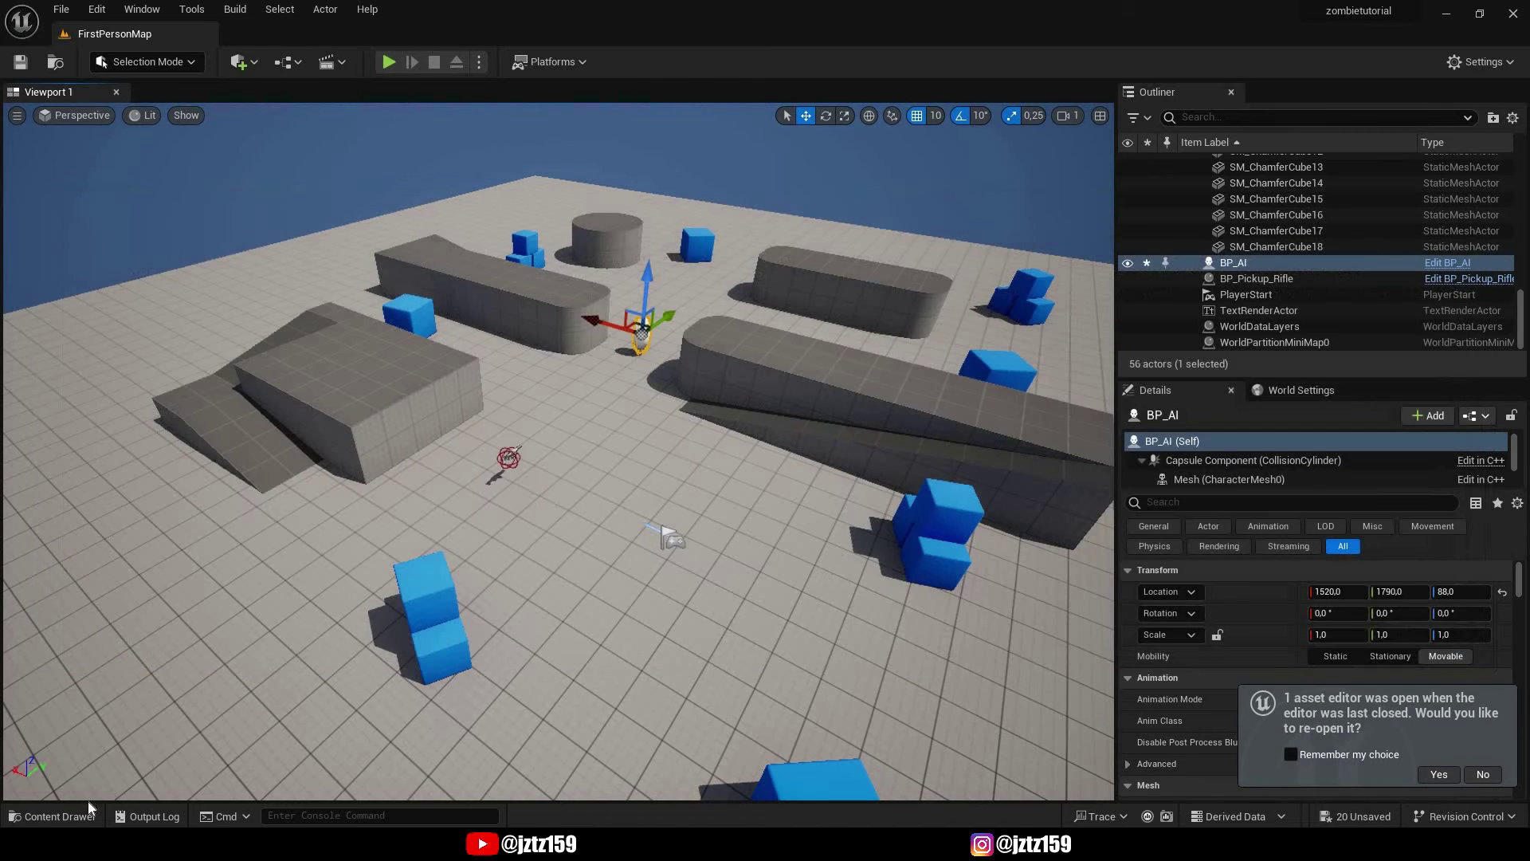
- Open the BP_AI blueprint and add the Zombie_Walk__2_ skeletal mesh to it as a component
key("ctrl+space")
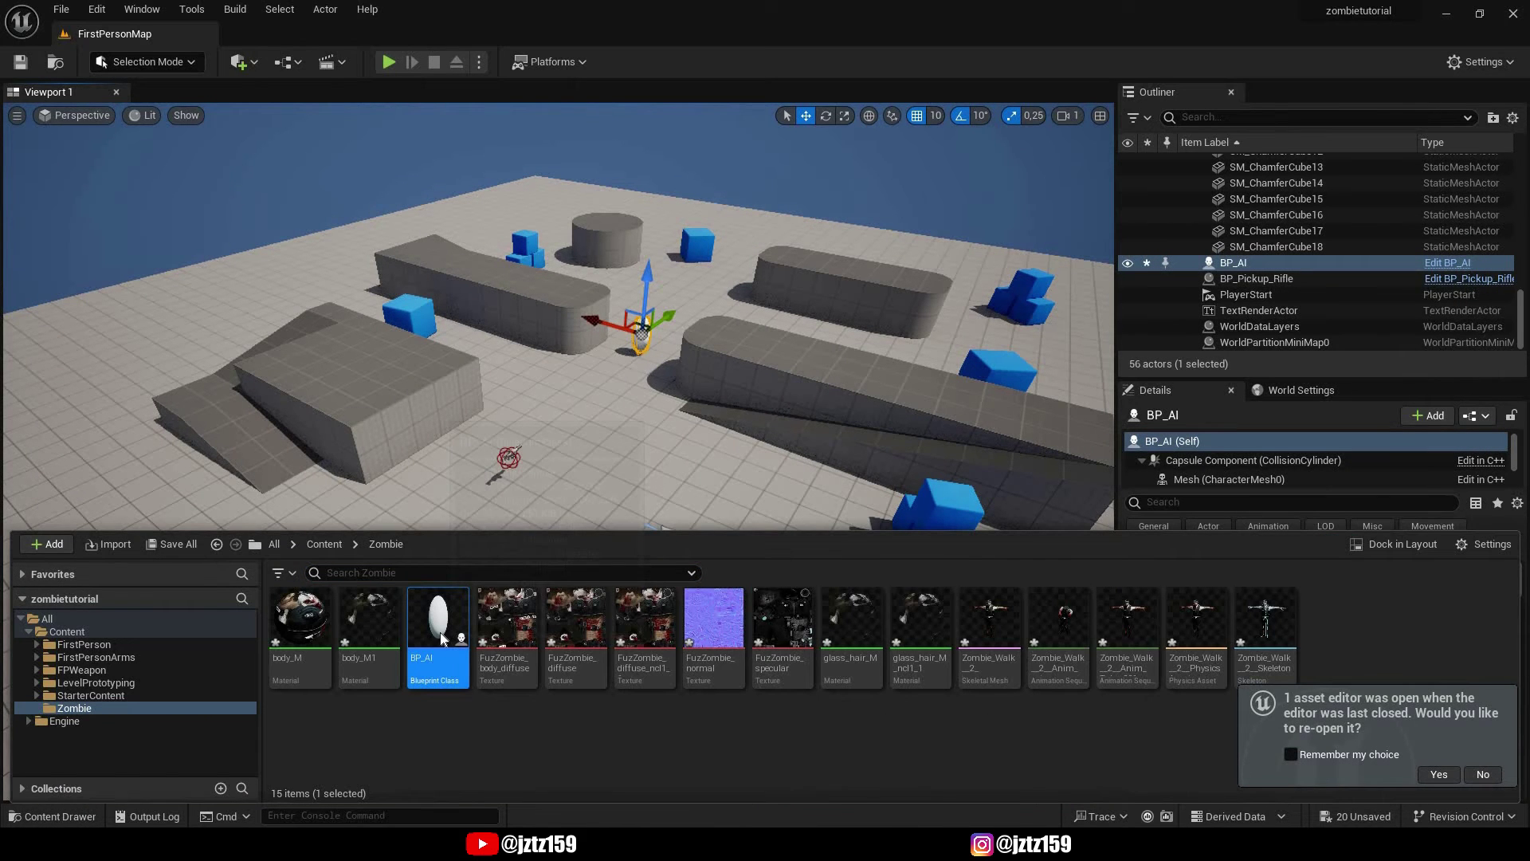
double_click(440, 637)
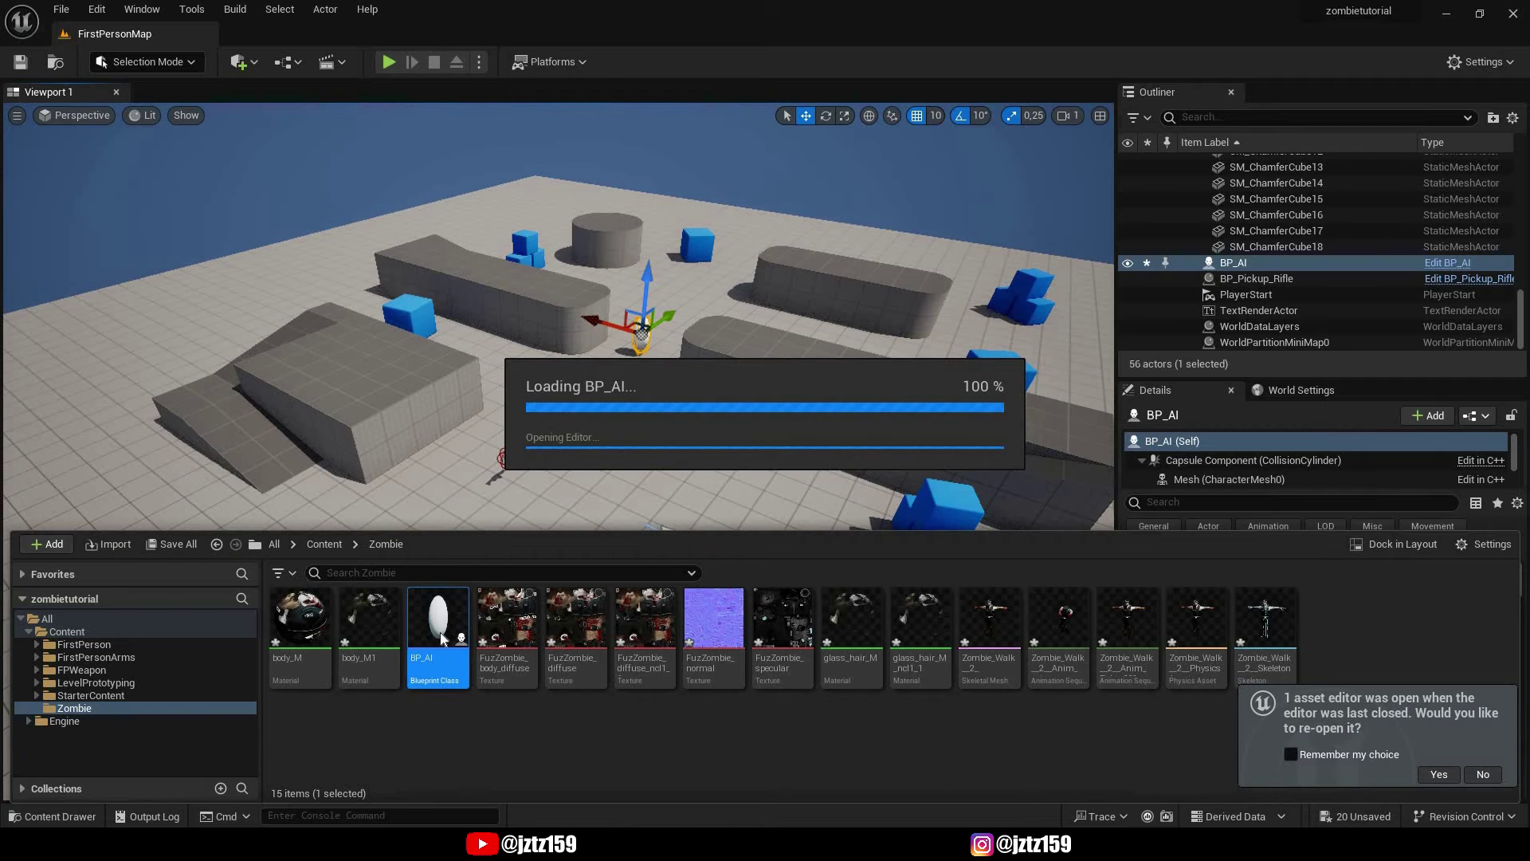
left_click(990, 630)
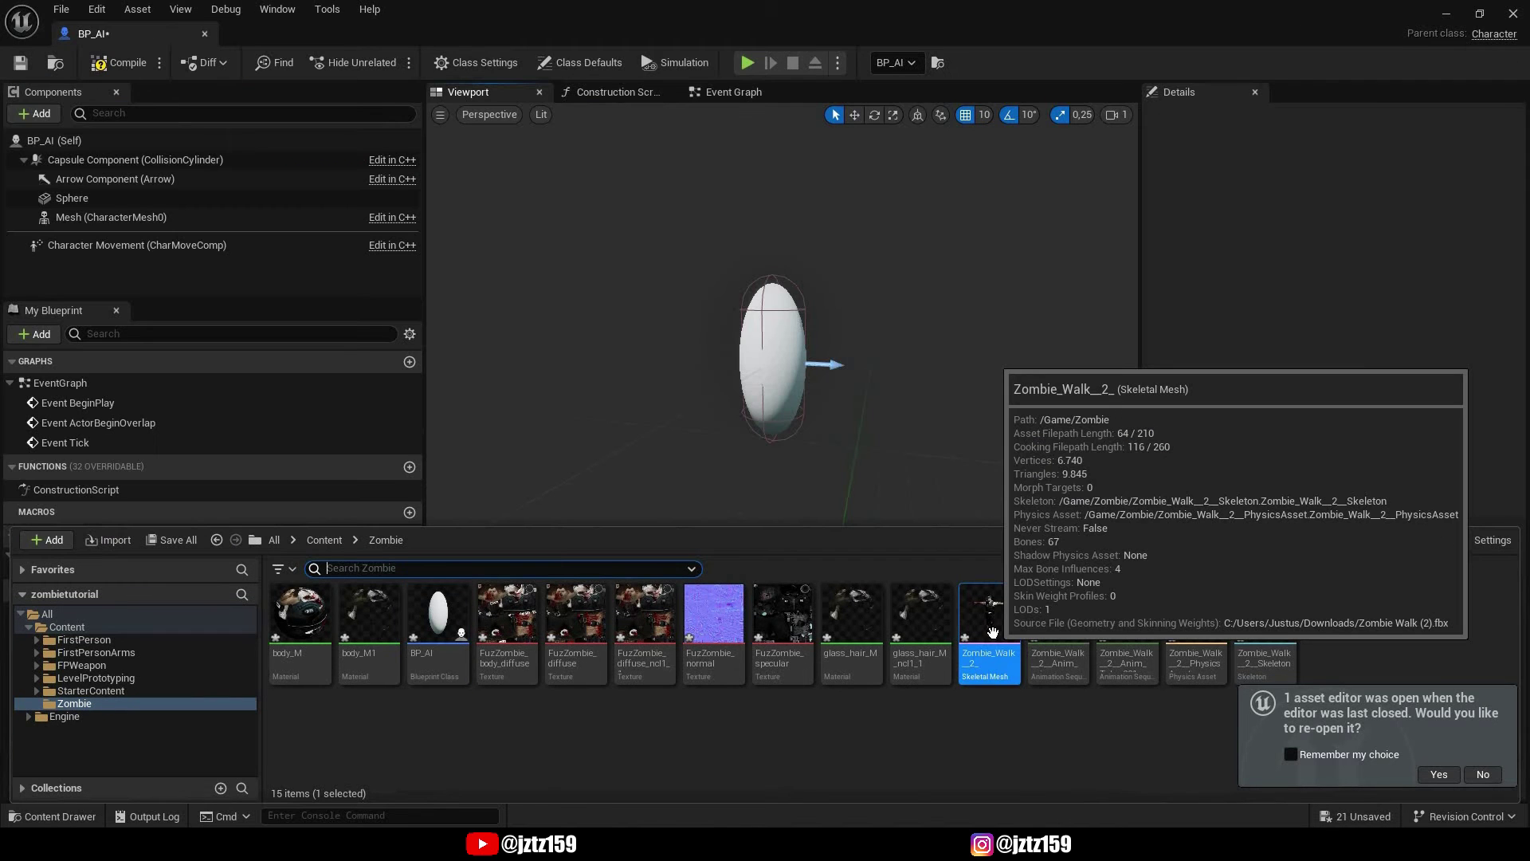
left_click_drag(973, 681, 772, 367)
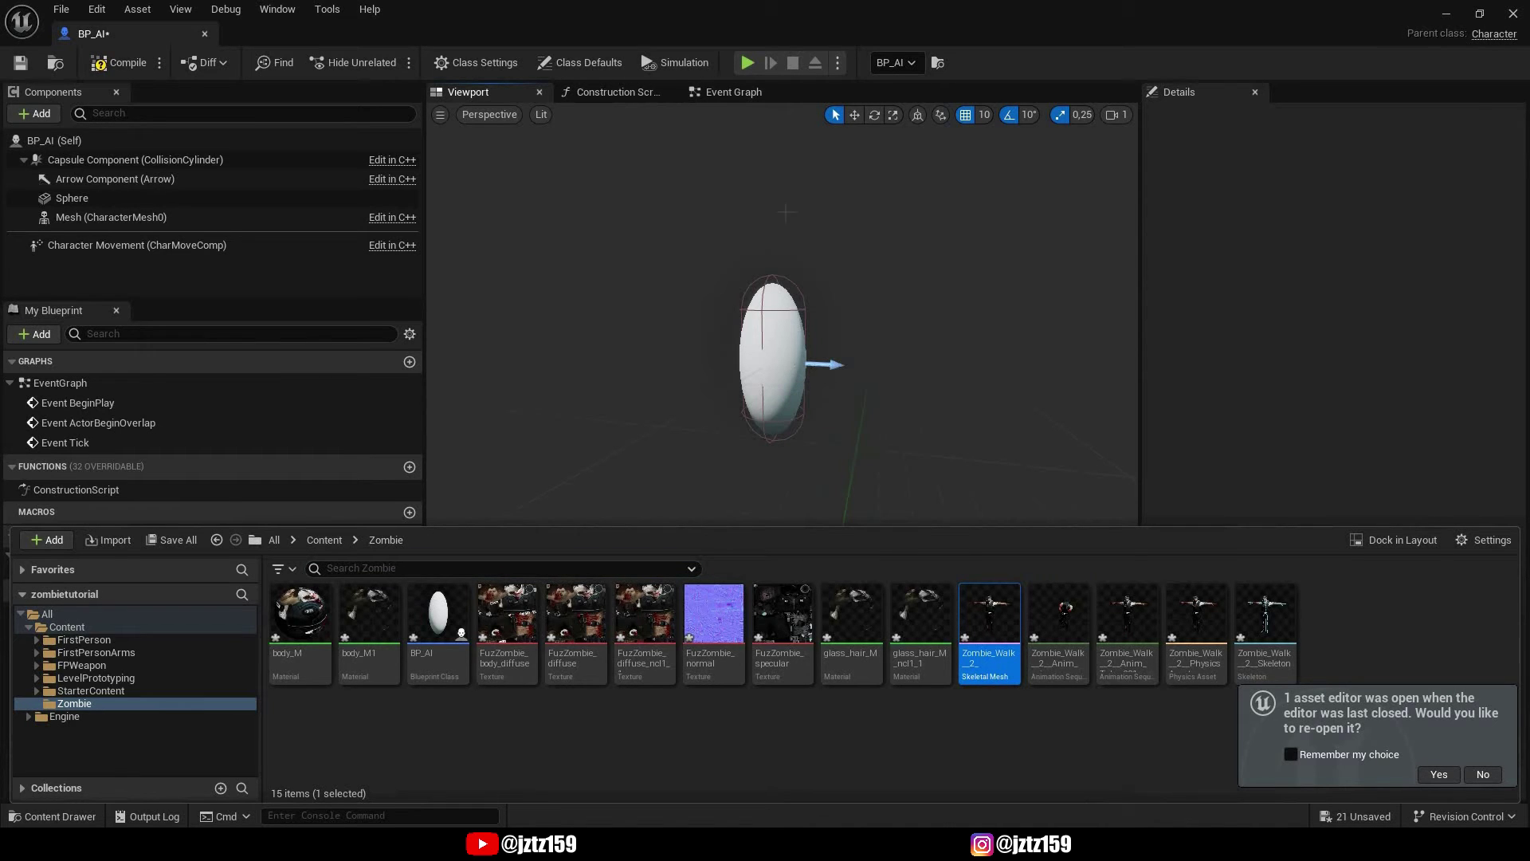
left_click(779, 214)
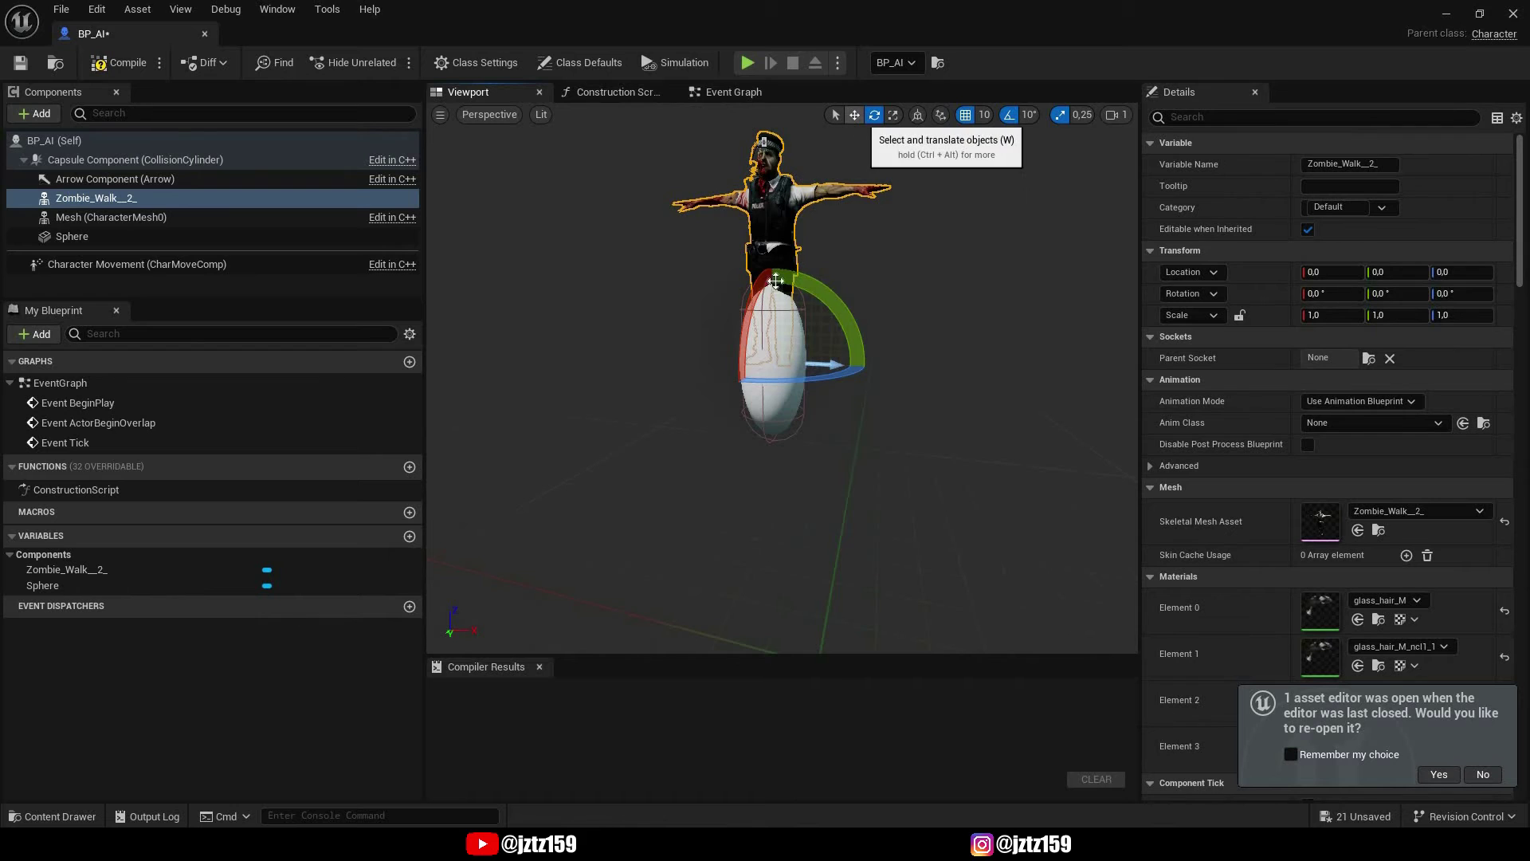
- Lower the zombie skeletal mesh inside the capsule to Z -80
left_click(854, 115)
right_click_drag(778, 312, 778, 313)
left_click_drag(778, 315, 781, 401)
- Rotate the zombie skeletal mesh to -90° about Z so it faces the direction of the arrow component
left_click(874, 116)
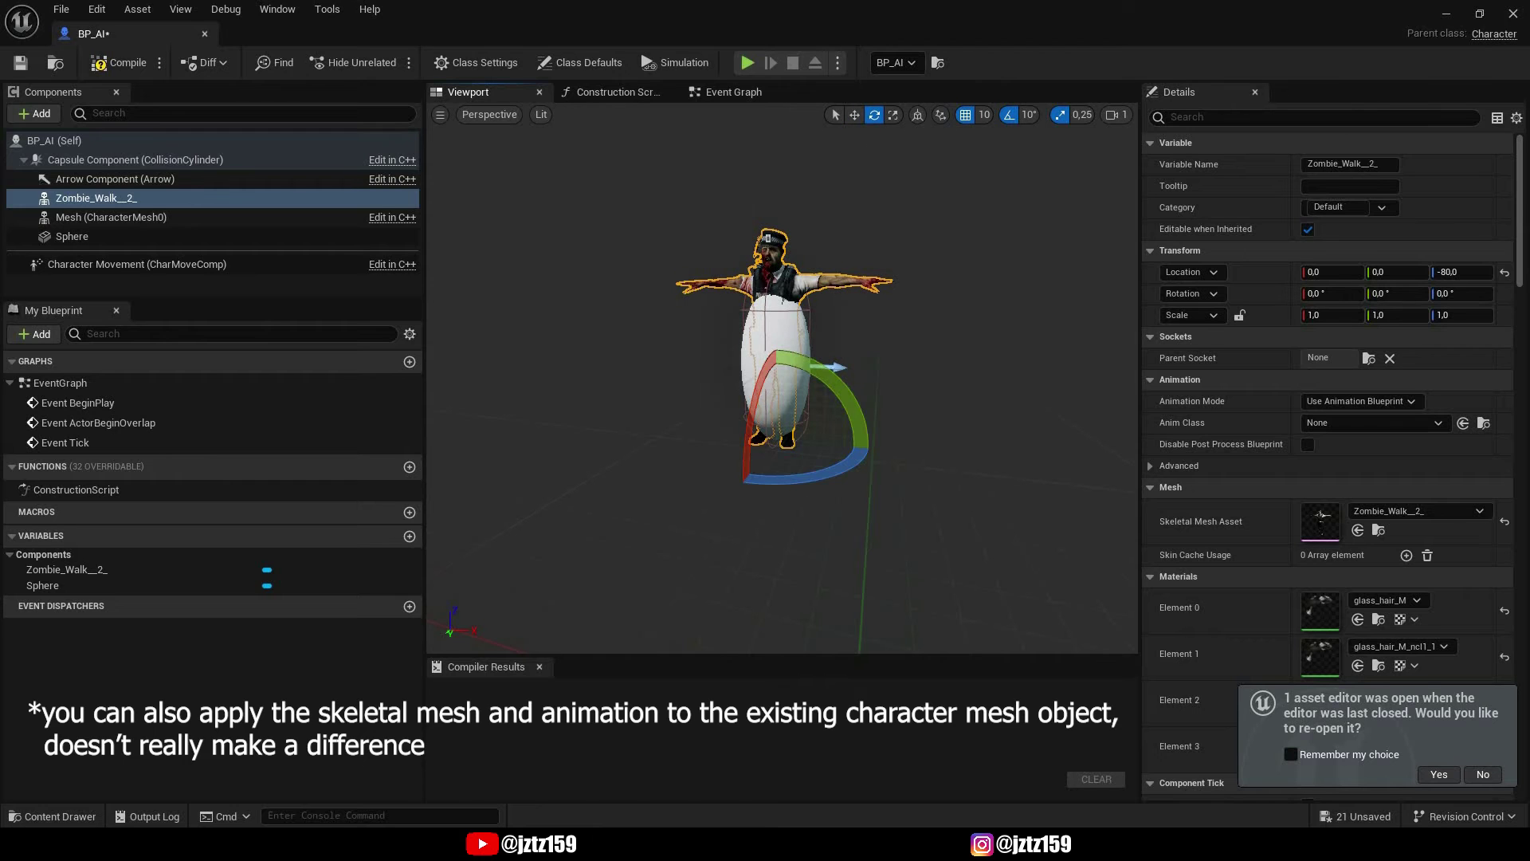
left_click_drag(773, 483, 811, 479)
right_click_drag(695, 328, 749, 360)
key("s")
key("w")
key("d")
key("a")
key("w")
key("s")
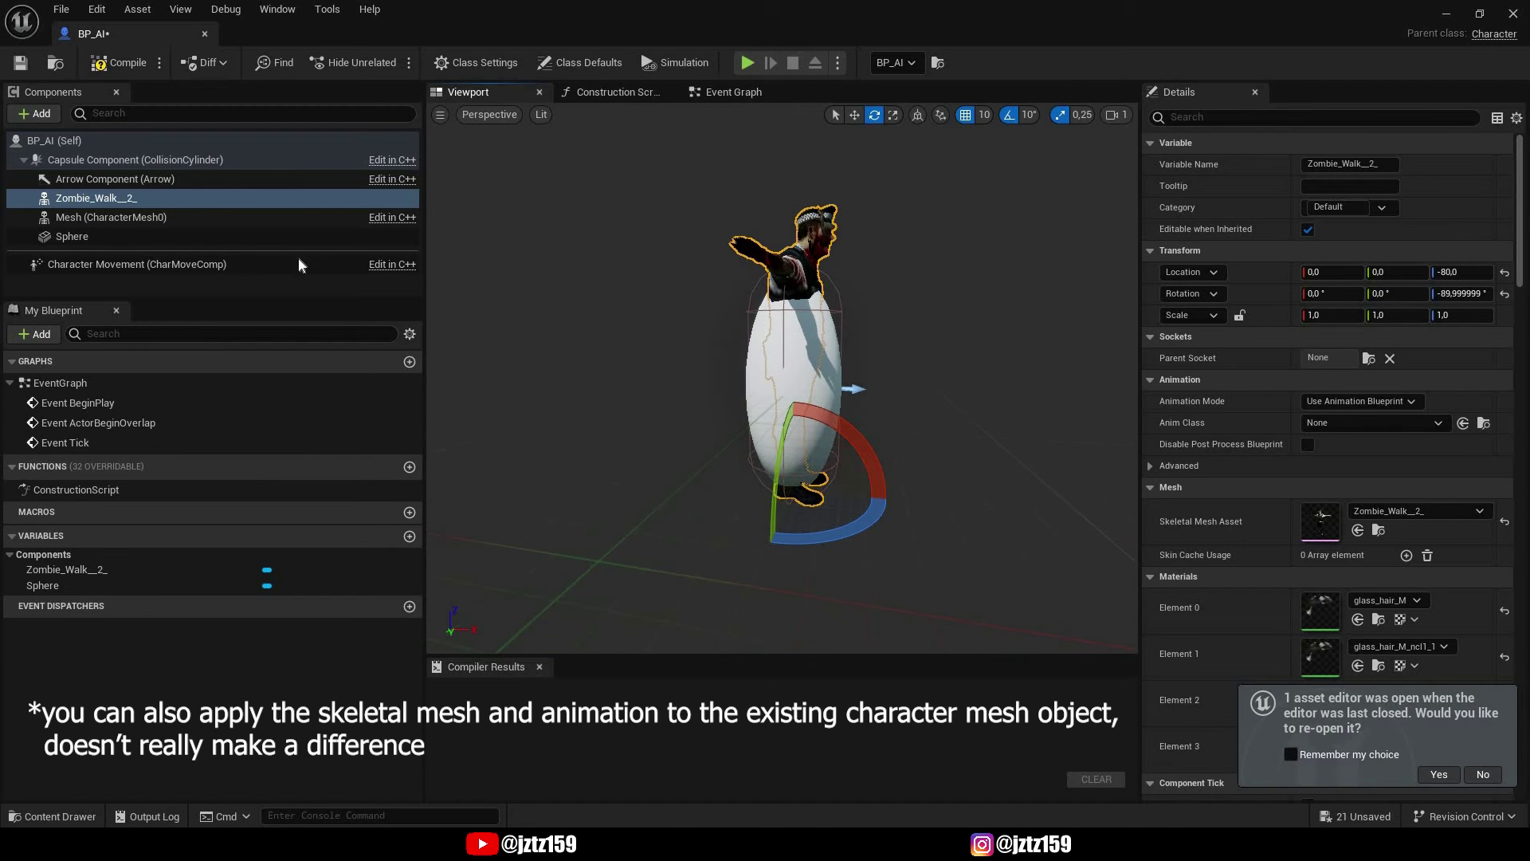
- Delete the Sphere component from BP_AI and check the zombie inside the capsule
left_click(157, 237)
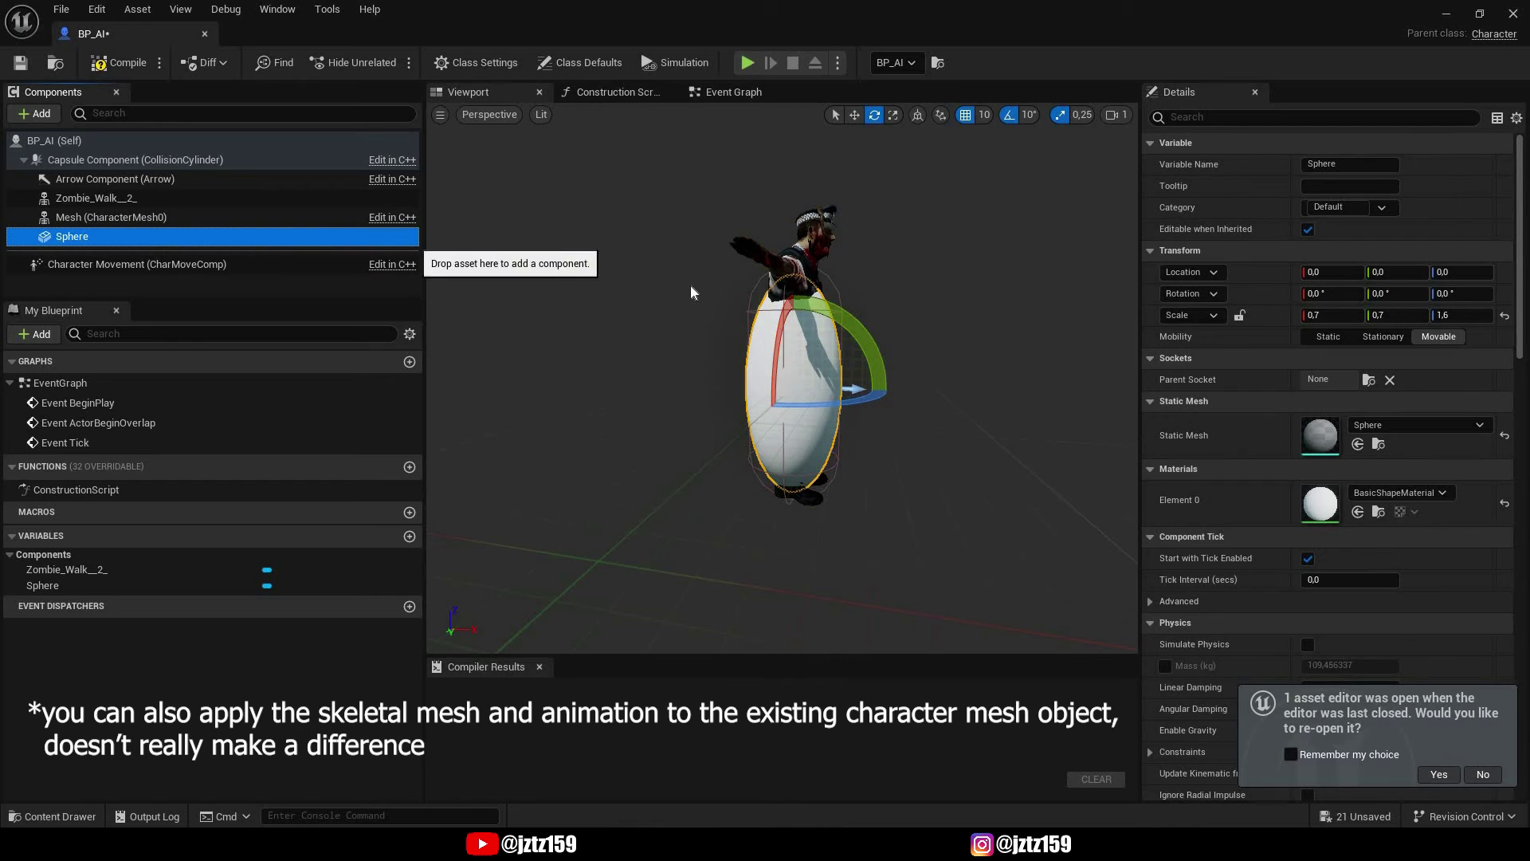
key("Delete")
right_click_drag(783, 378, 809, 312)
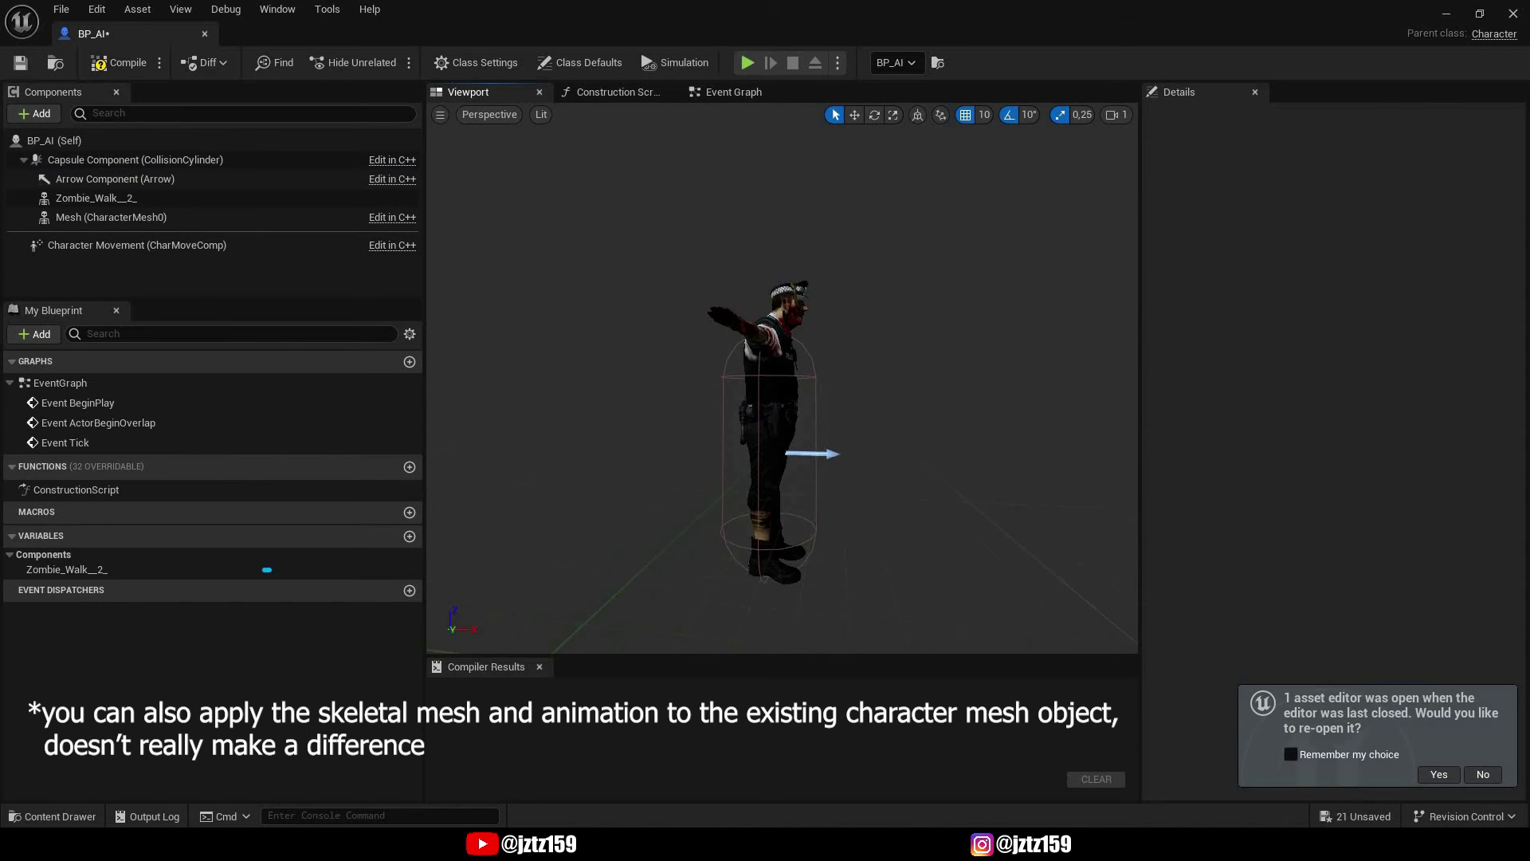
right_click_drag(764, 447, 730, 418)
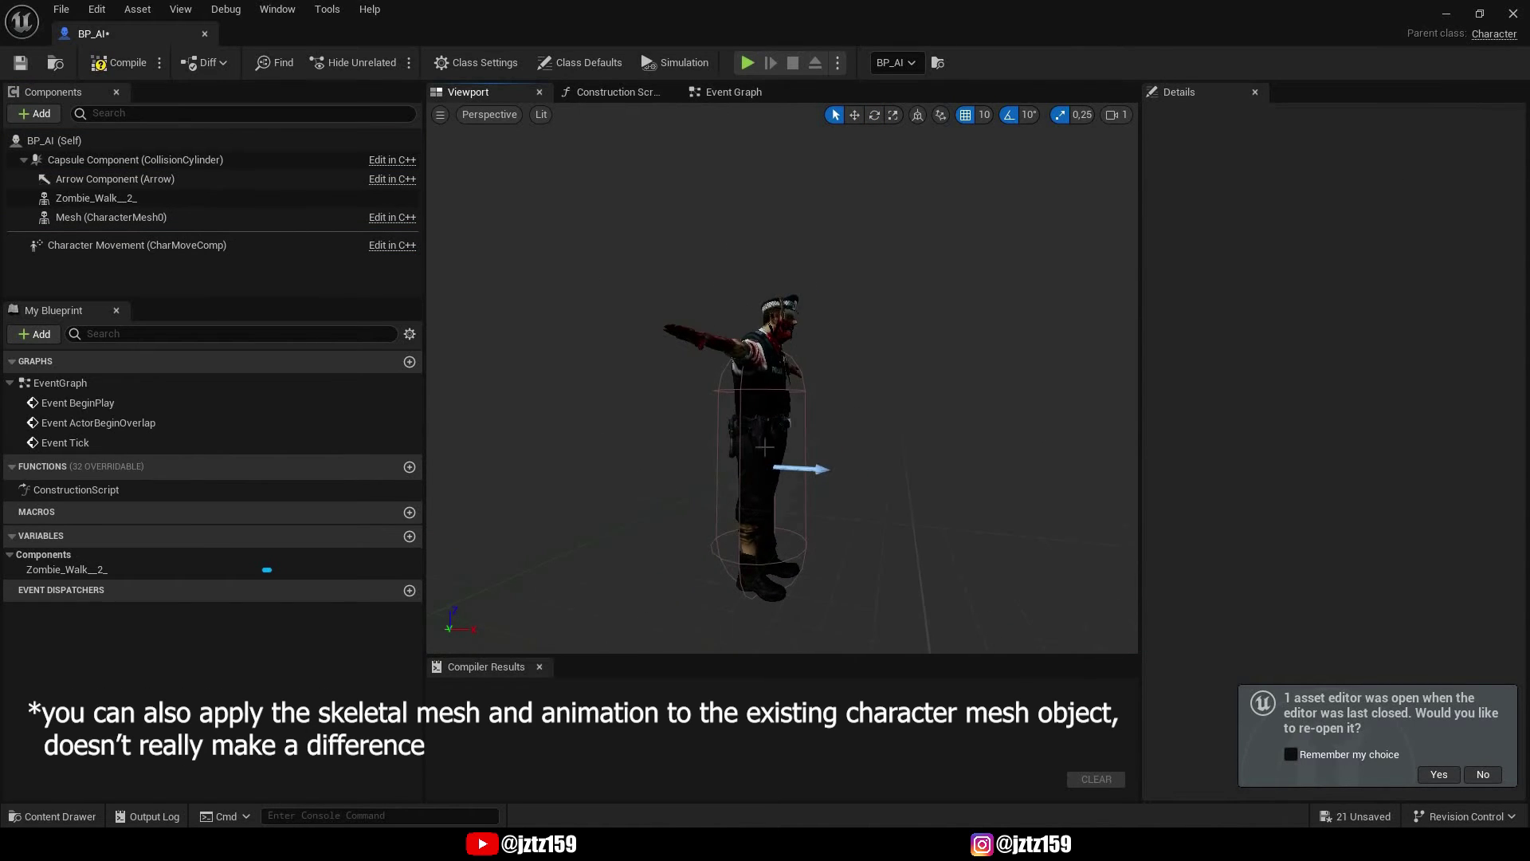
- Set the zombie mesh's animation mode to Use Animation Asset and its animation to Zombie_Walk__2__Anim_mixamo_com
left_click(765, 448)
key("e")
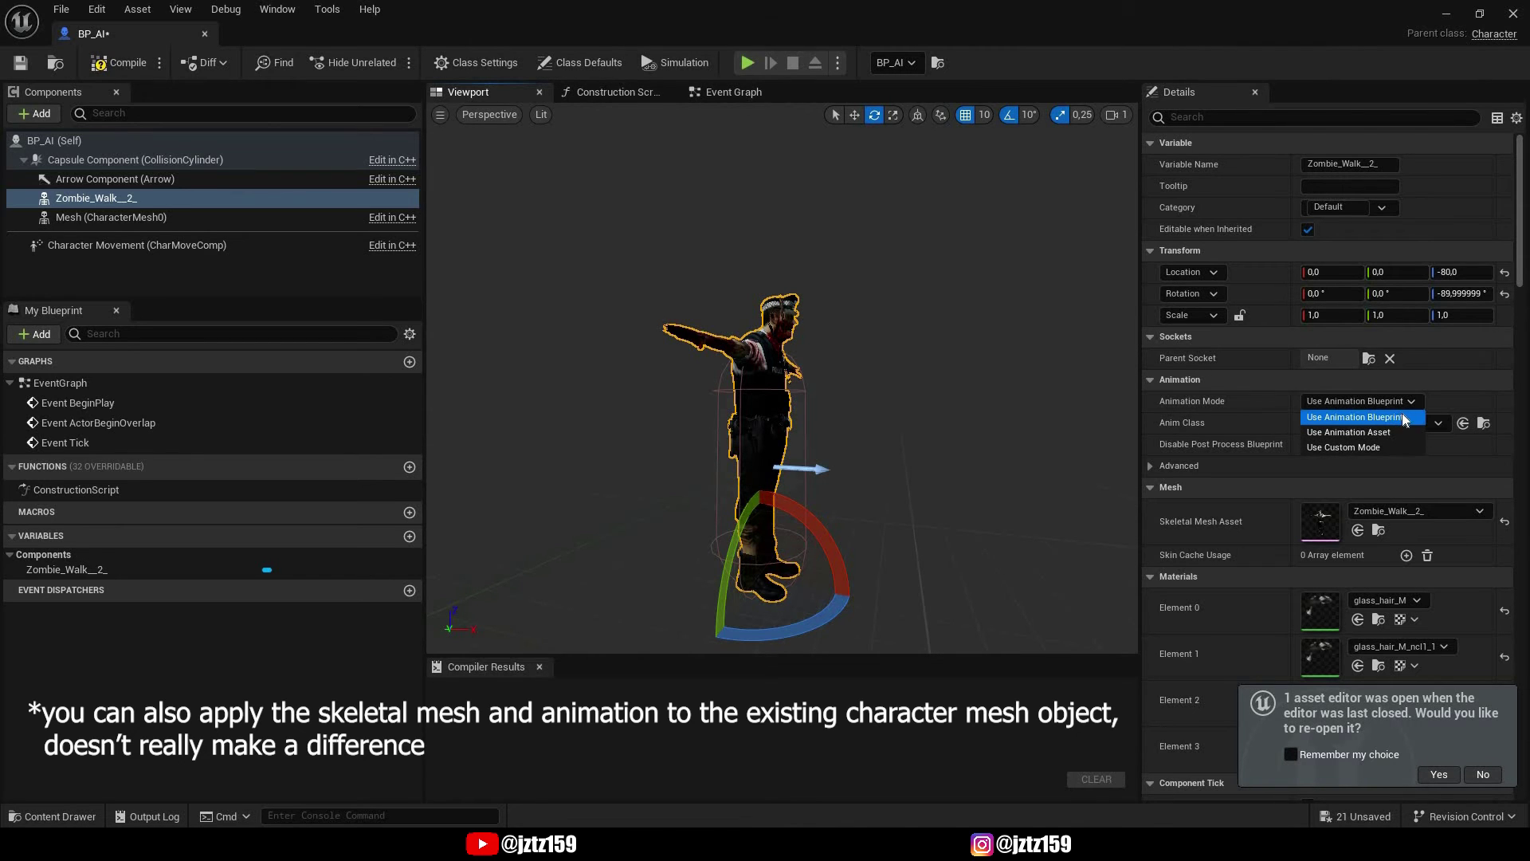
left_click(1390, 432)
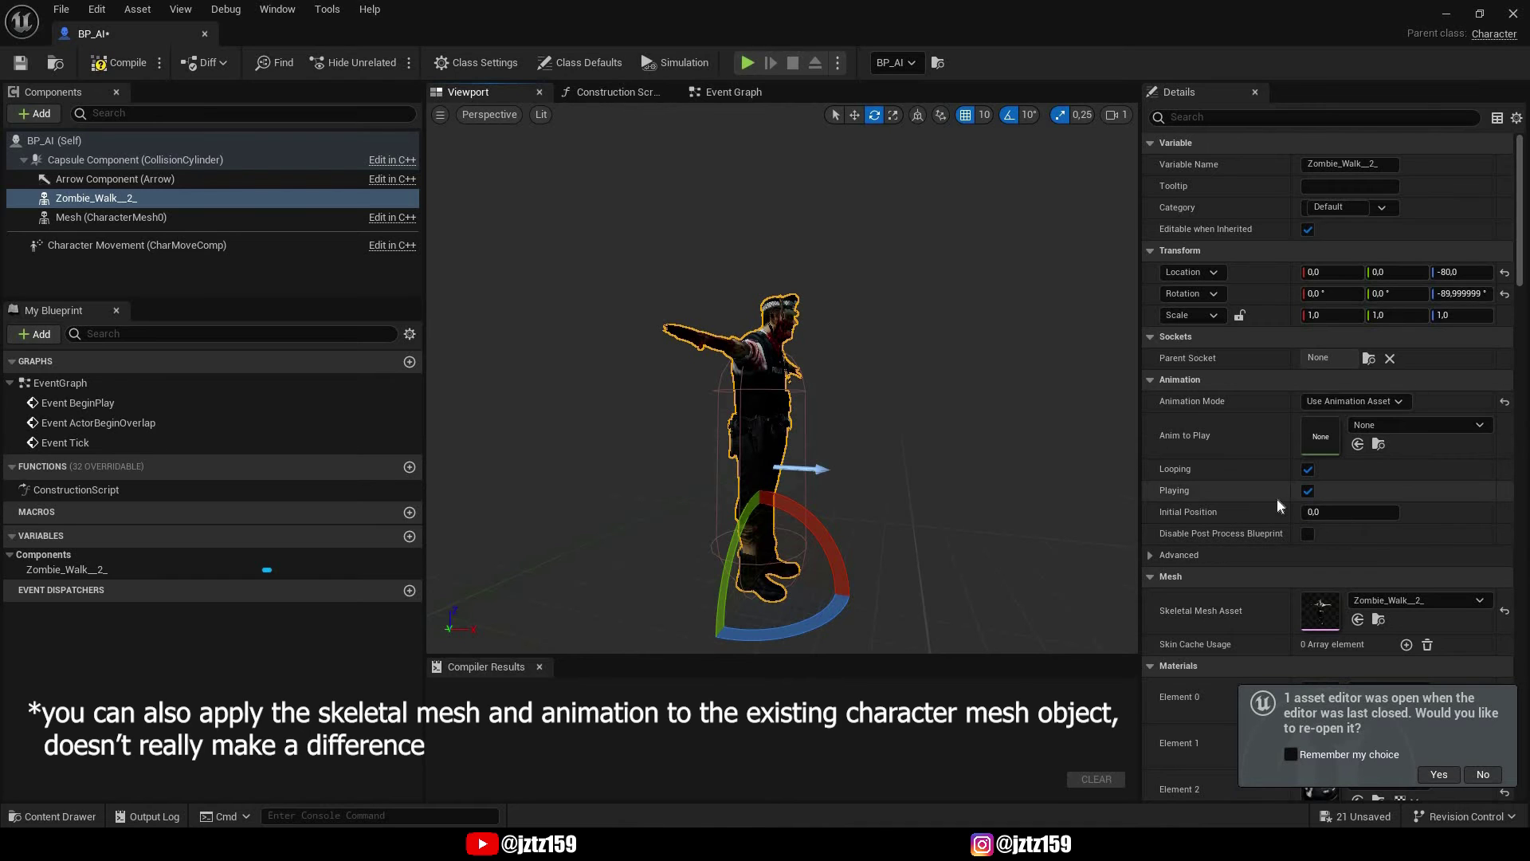
left_click(1404, 424)
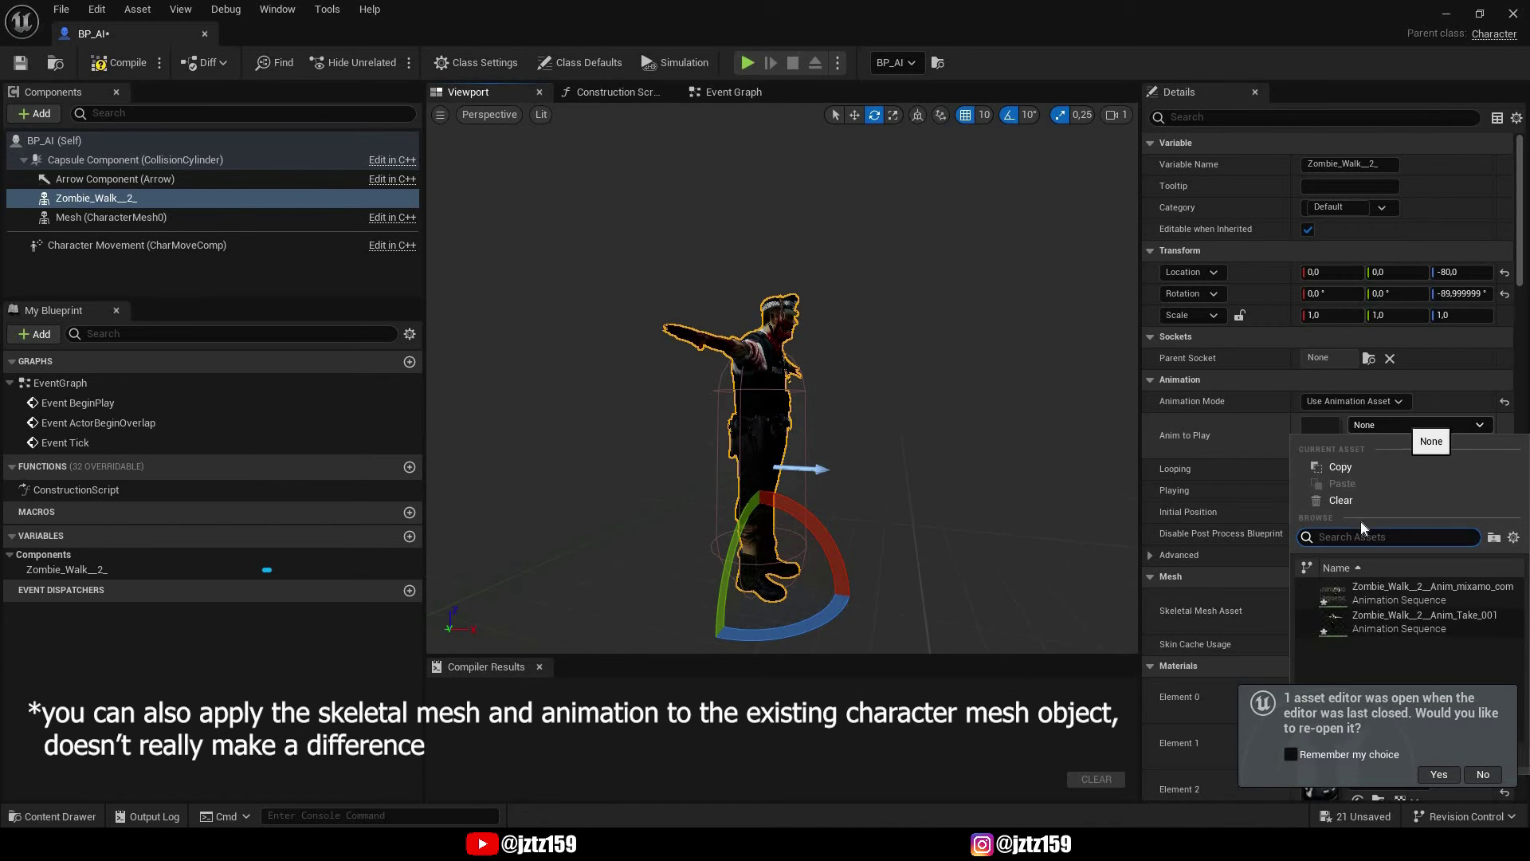
left_click(1400, 593)
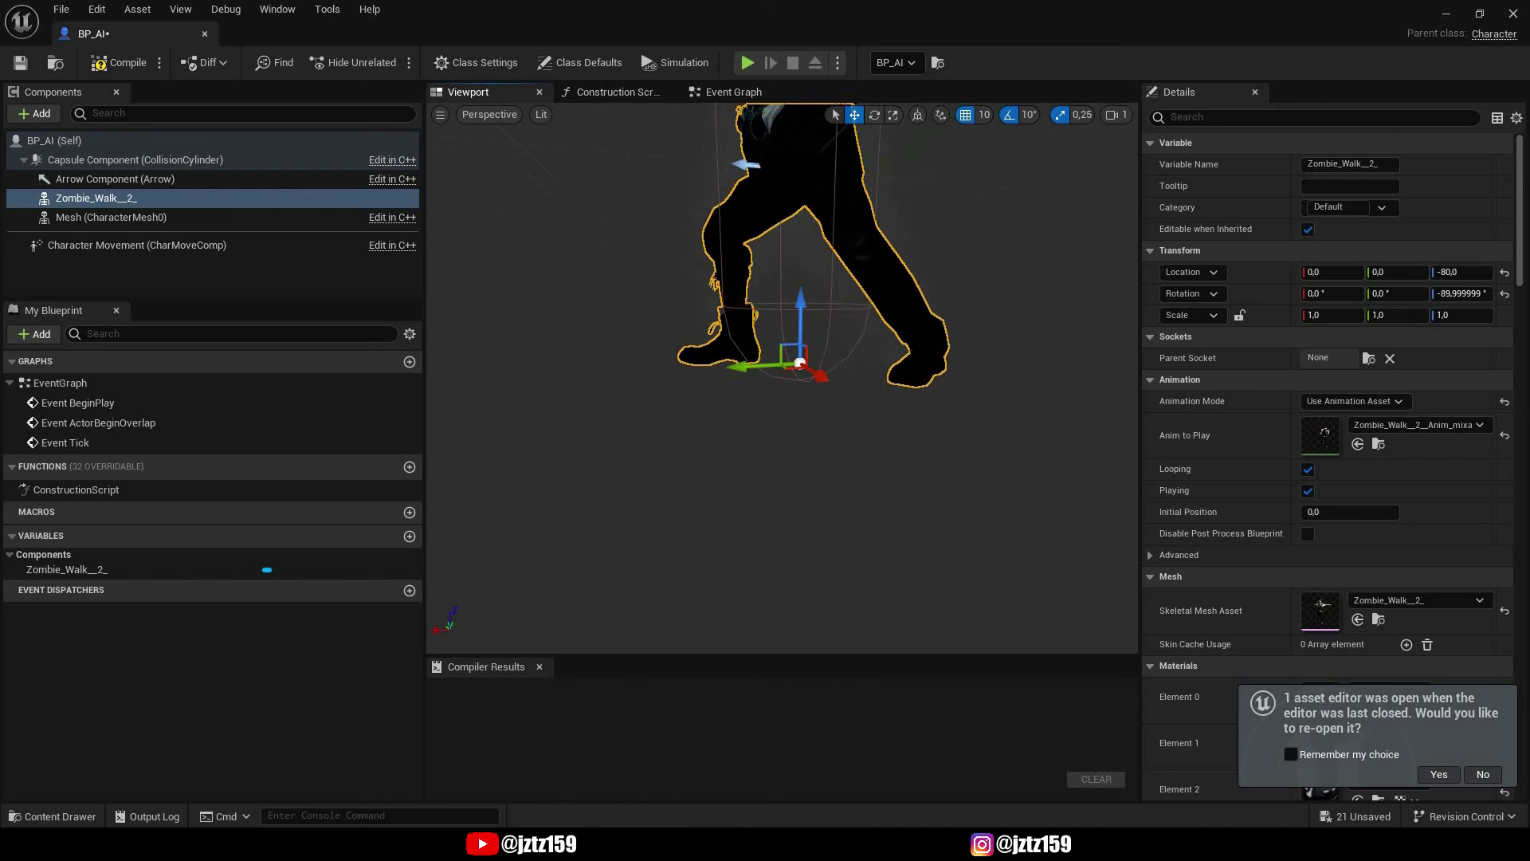
- Lower the zombie mesh to Z -90 so its feet line up with the bottom of the capsule
right_click_drag(1003, 350, 1002, 291)
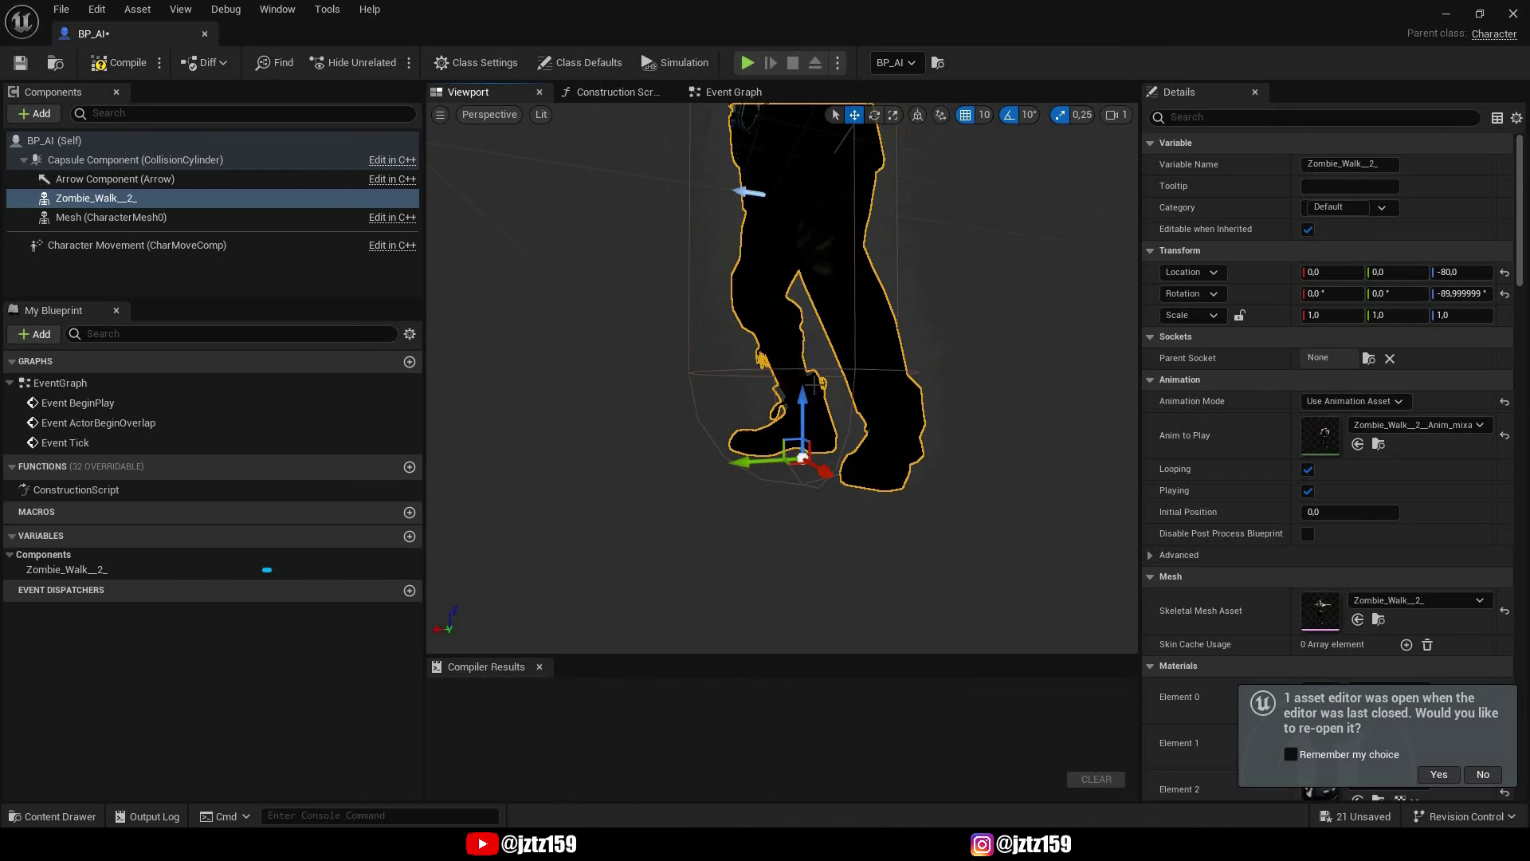
left_click_drag(802, 397, 802, 424)
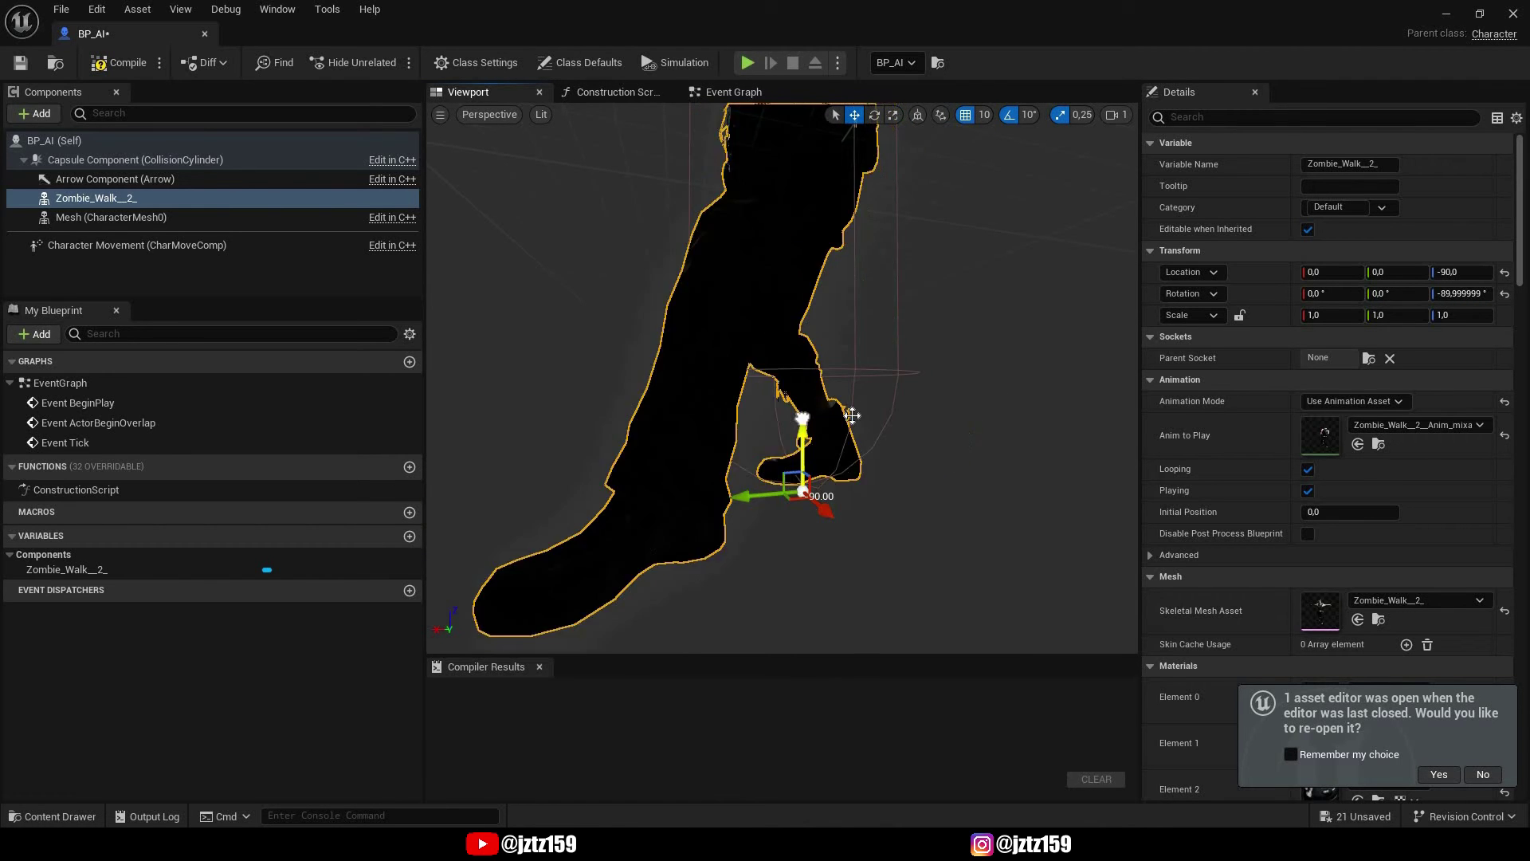
mouse_move(803, 428)
right_mouse_down()
mouse_move(836, 410)
mouse_move(815, 407)
right_mouse_up()
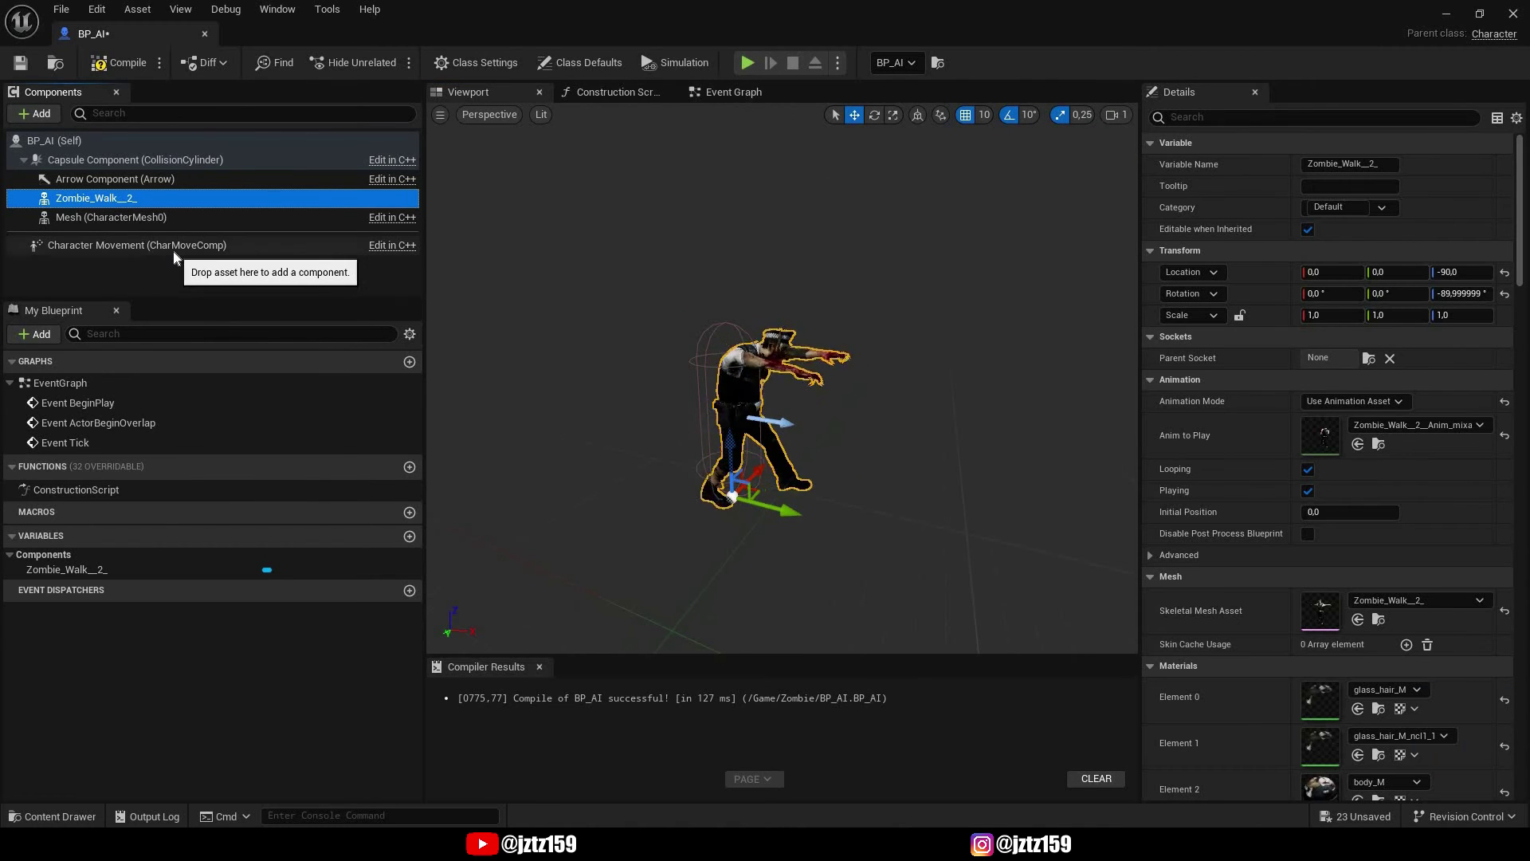
- Set the Character Movement component's Max Walk Speed to 70 cm/s
left_click(170, 247)
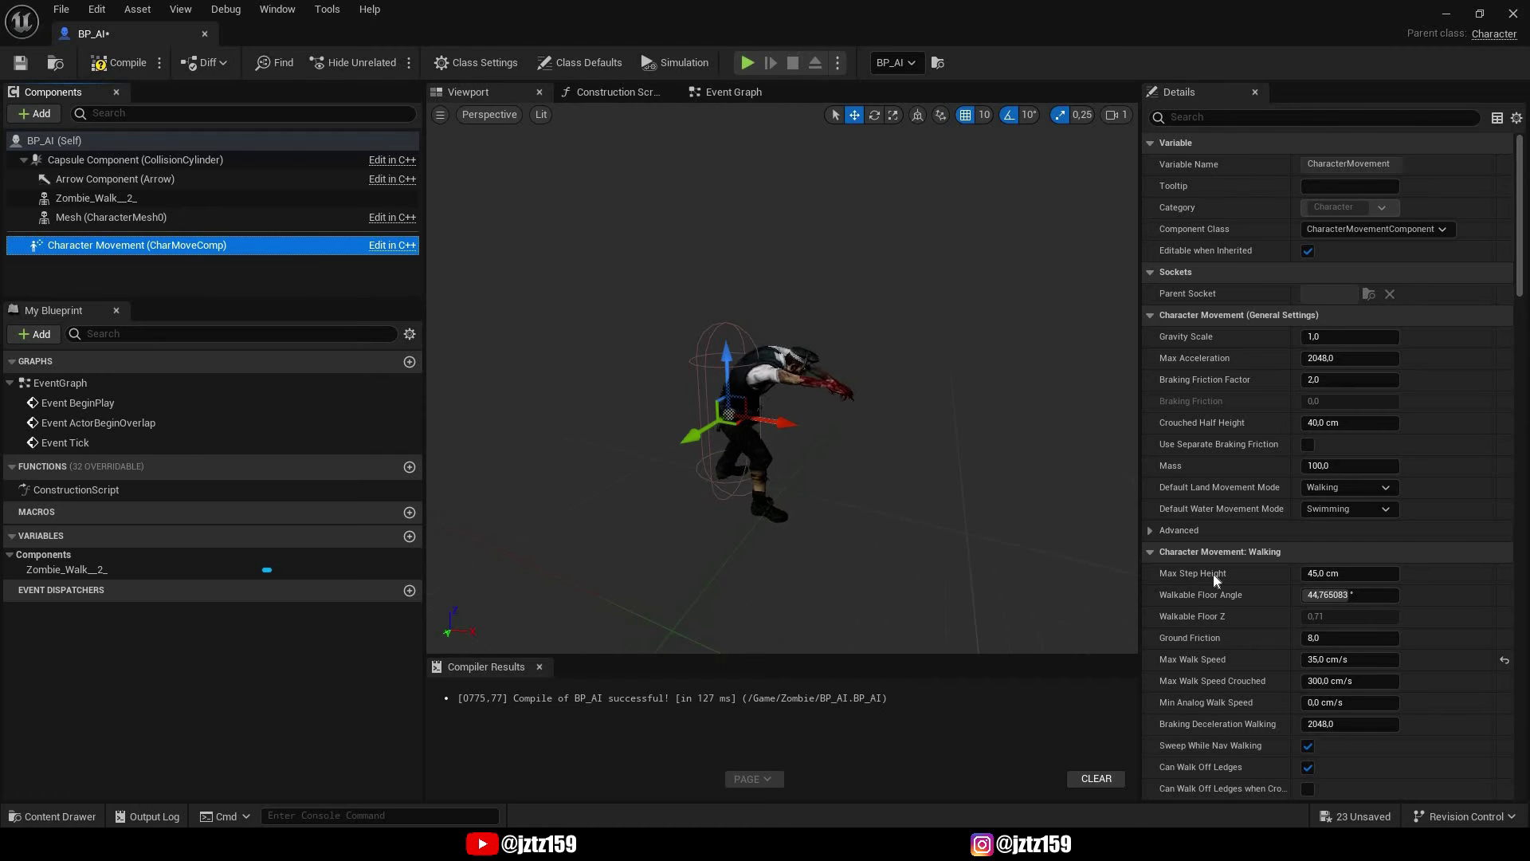
left_click(1336, 652)
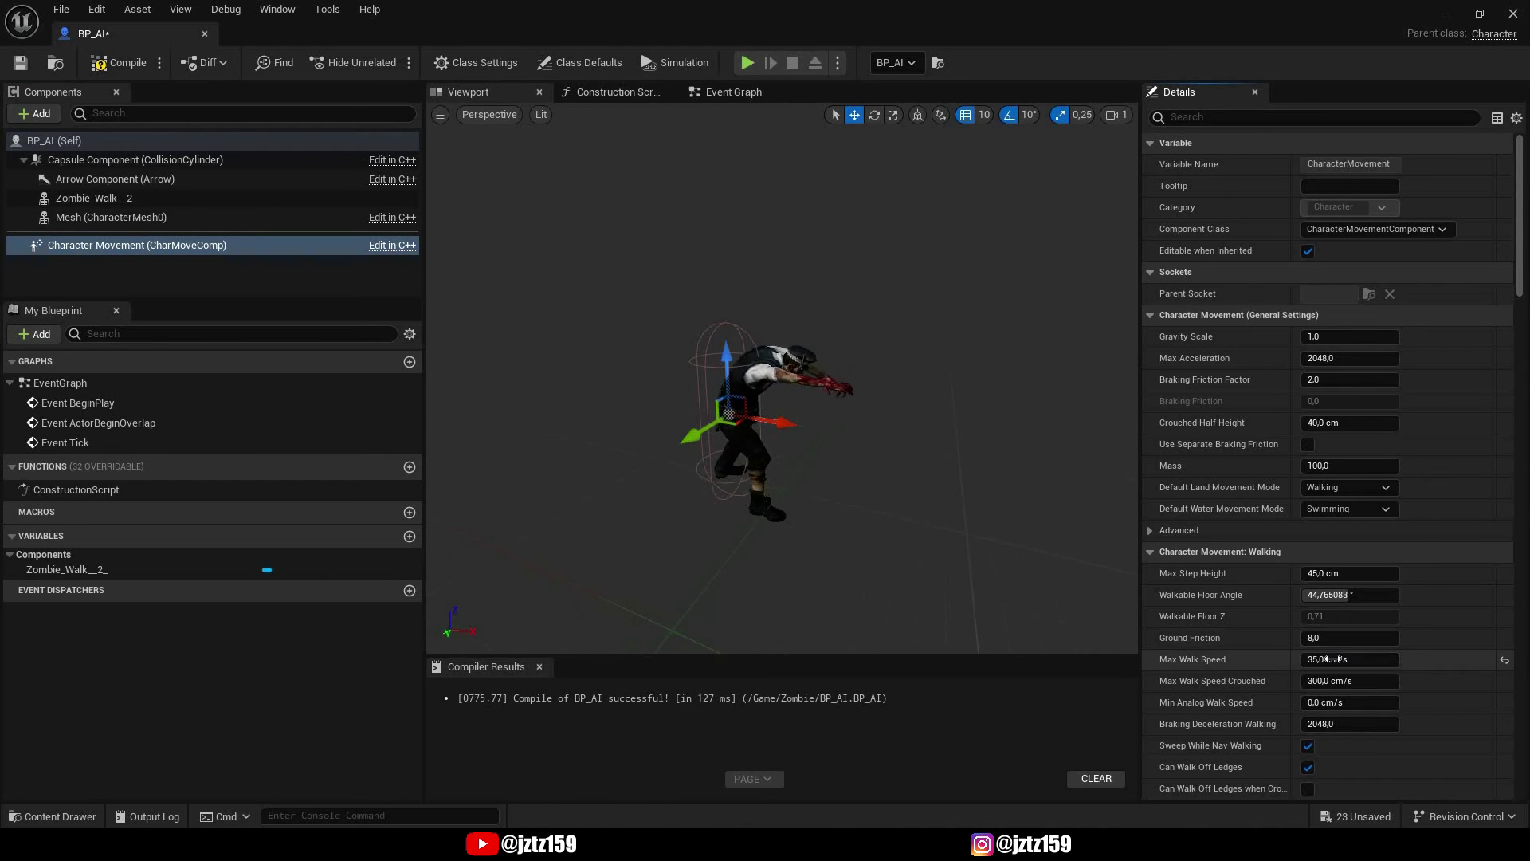
left_click(1362, 657)
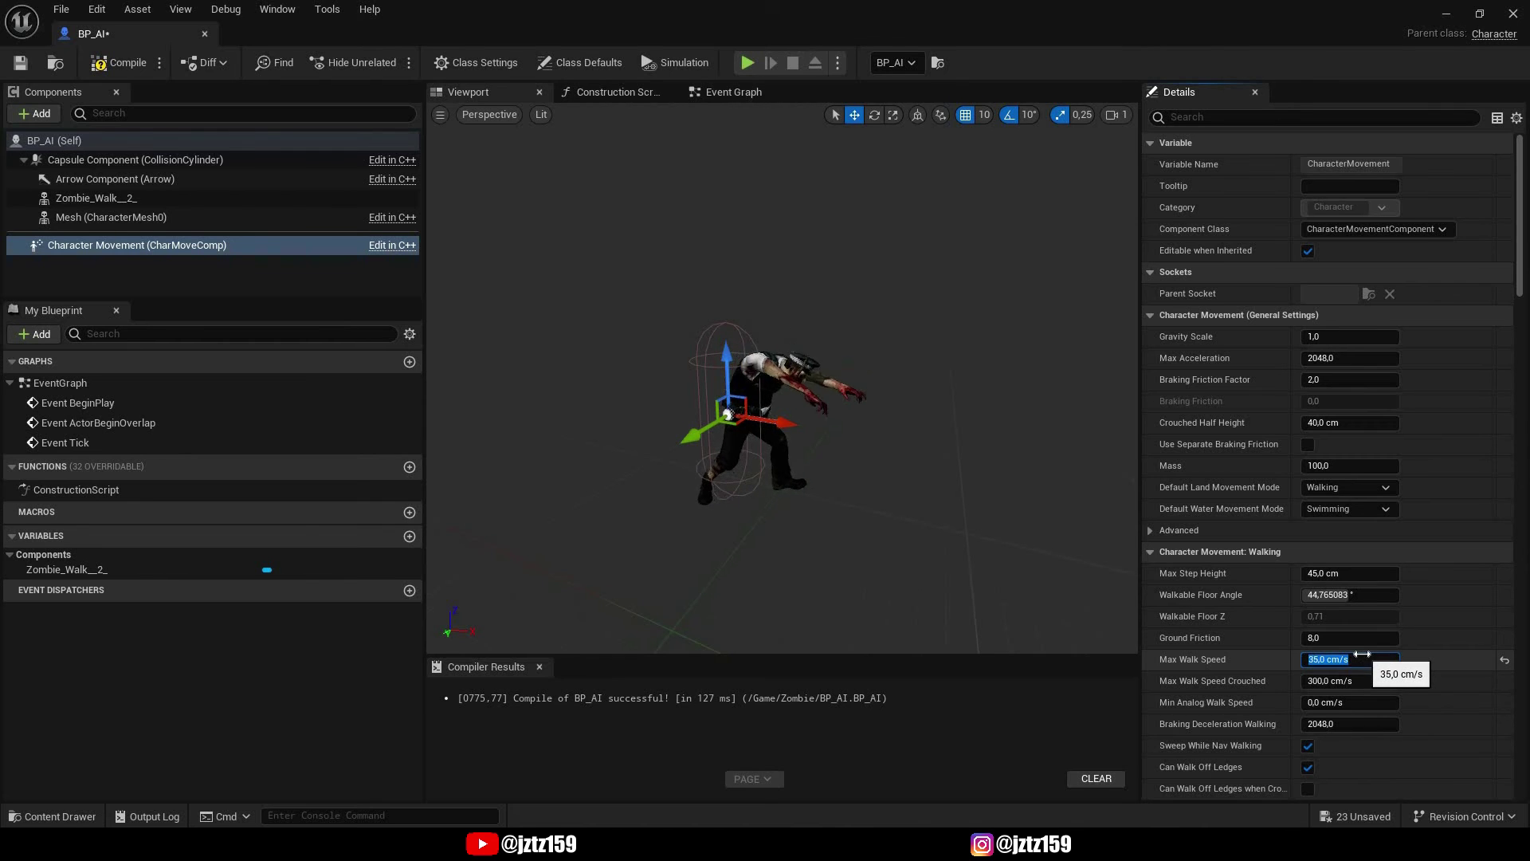
type("70")
key("Return")
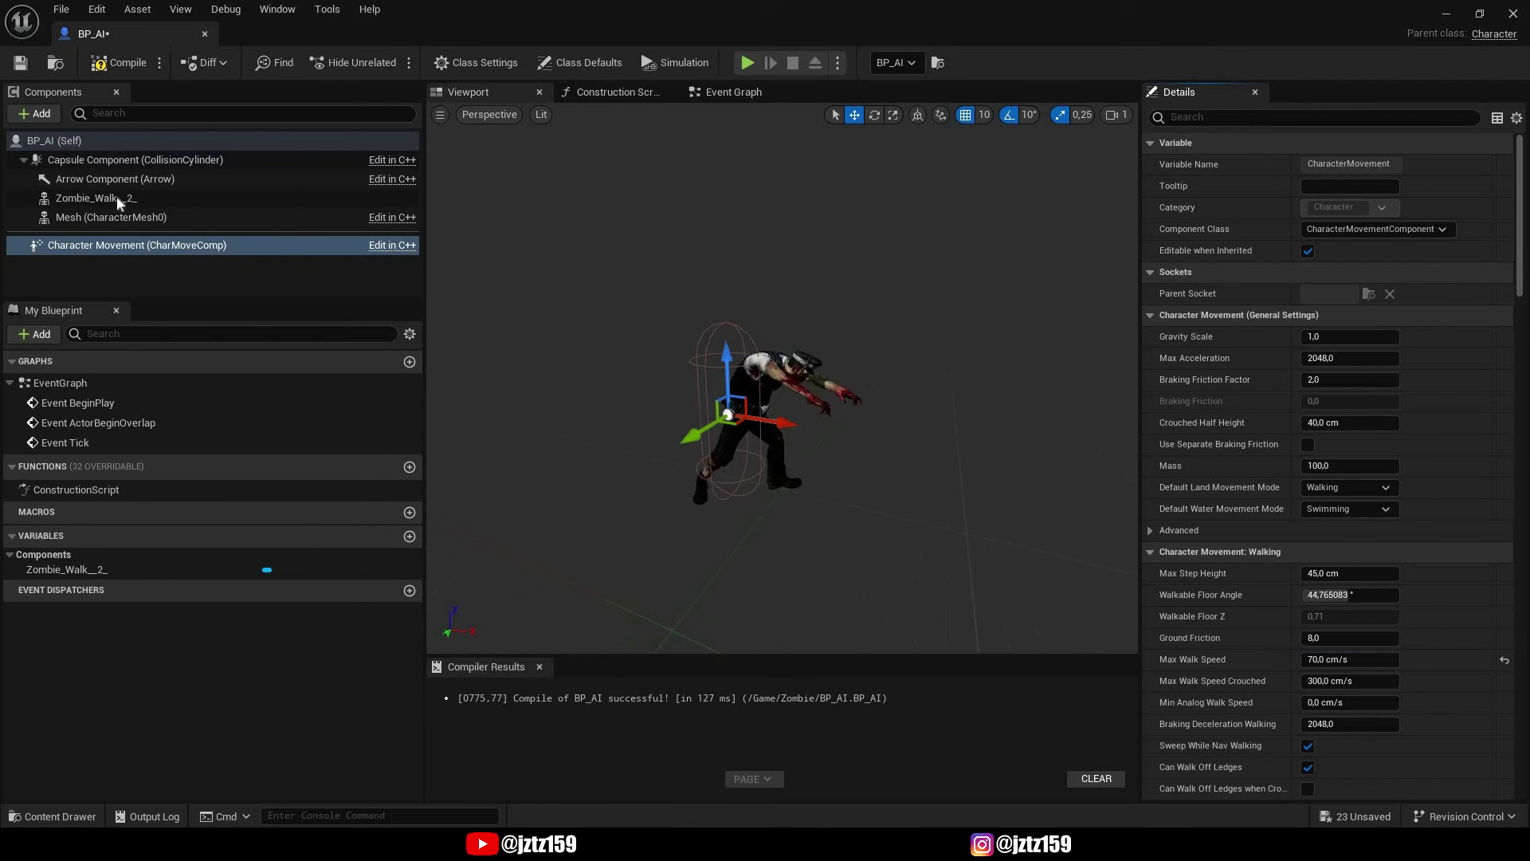
- Set the Zombie_Walk__2_ mesh's advanced animation PlayRate to 2.0, and compile and save BP_AI
left_click(116, 196)
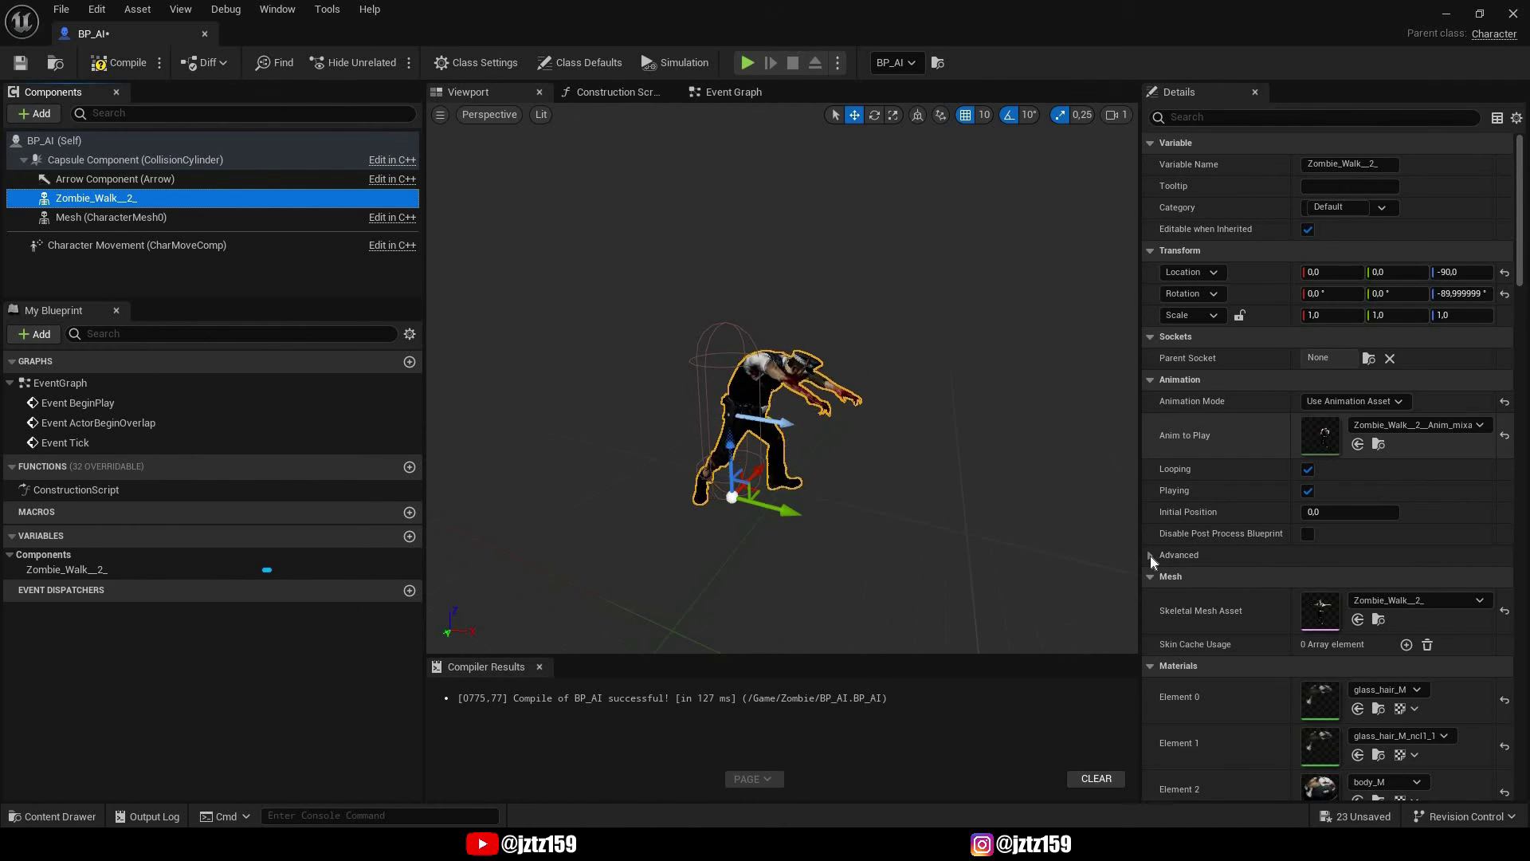
left_click(1179, 555)
left_click(1355, 574)
type("2")
key("Return")
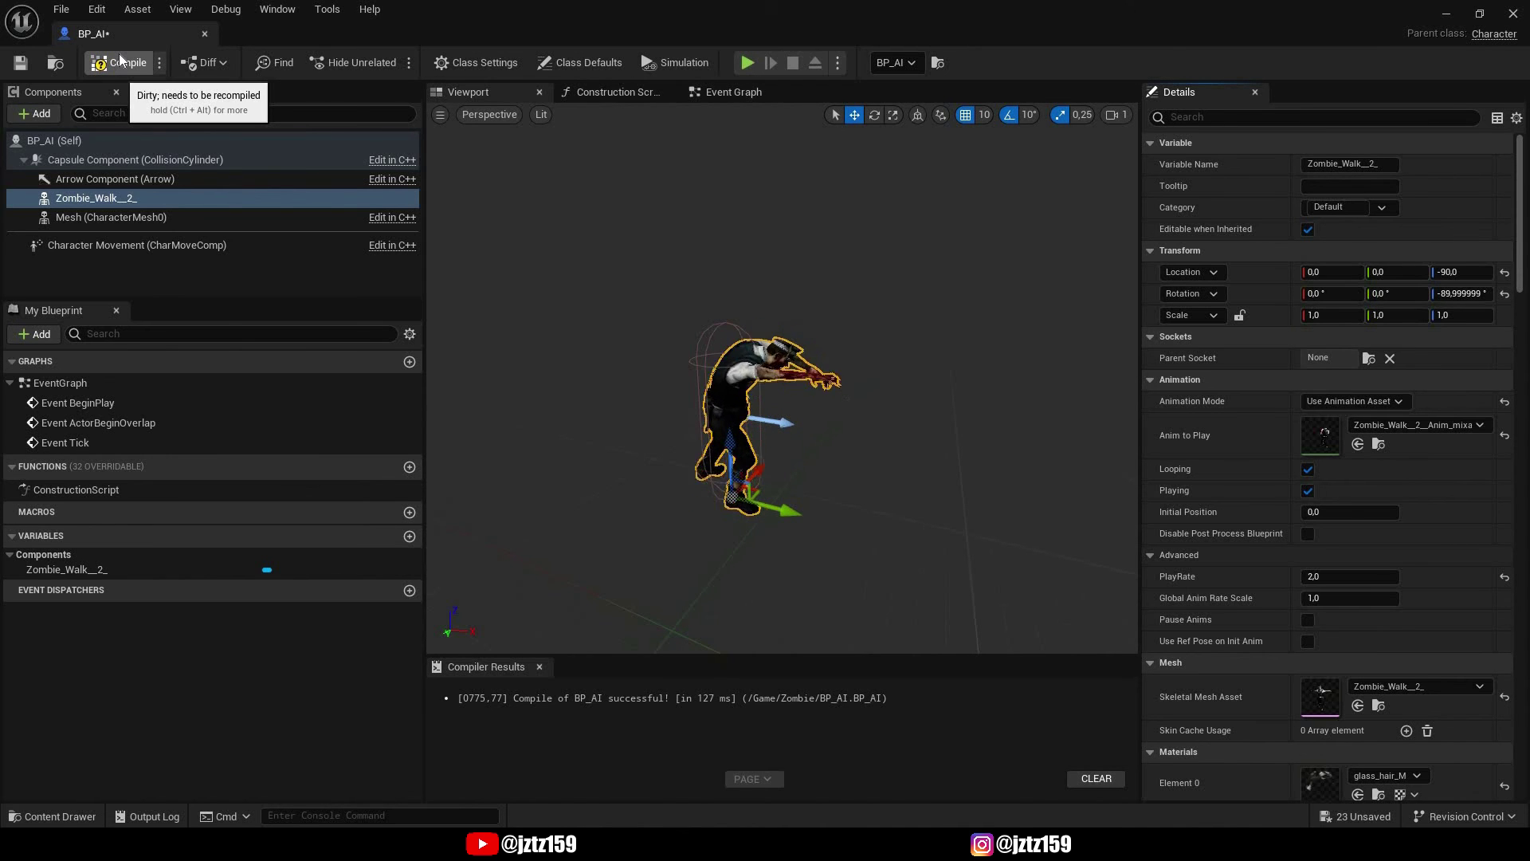
left_click(118, 55)
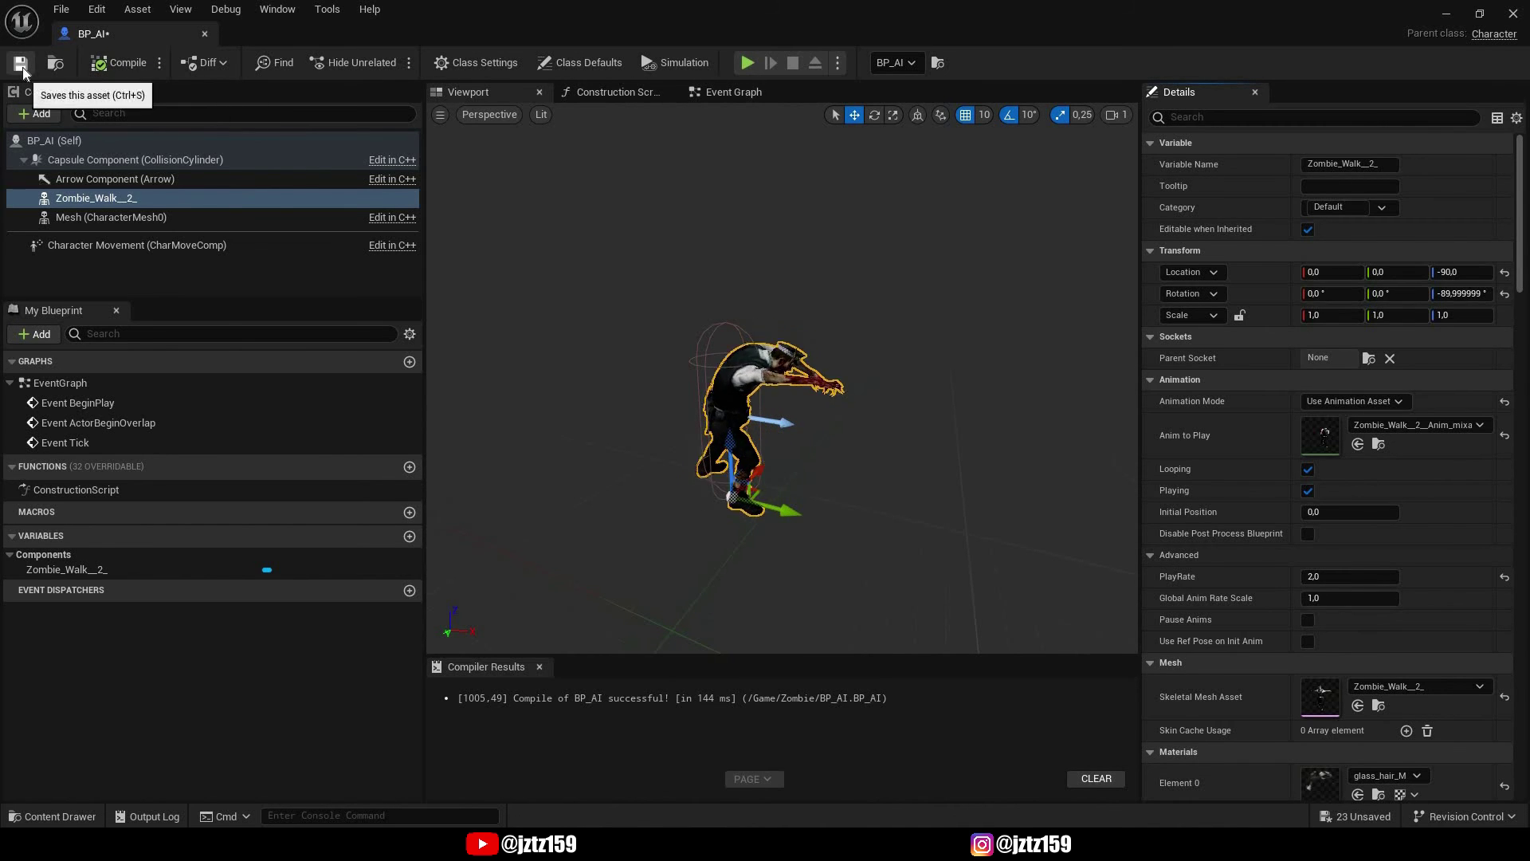
left_click(23, 67)
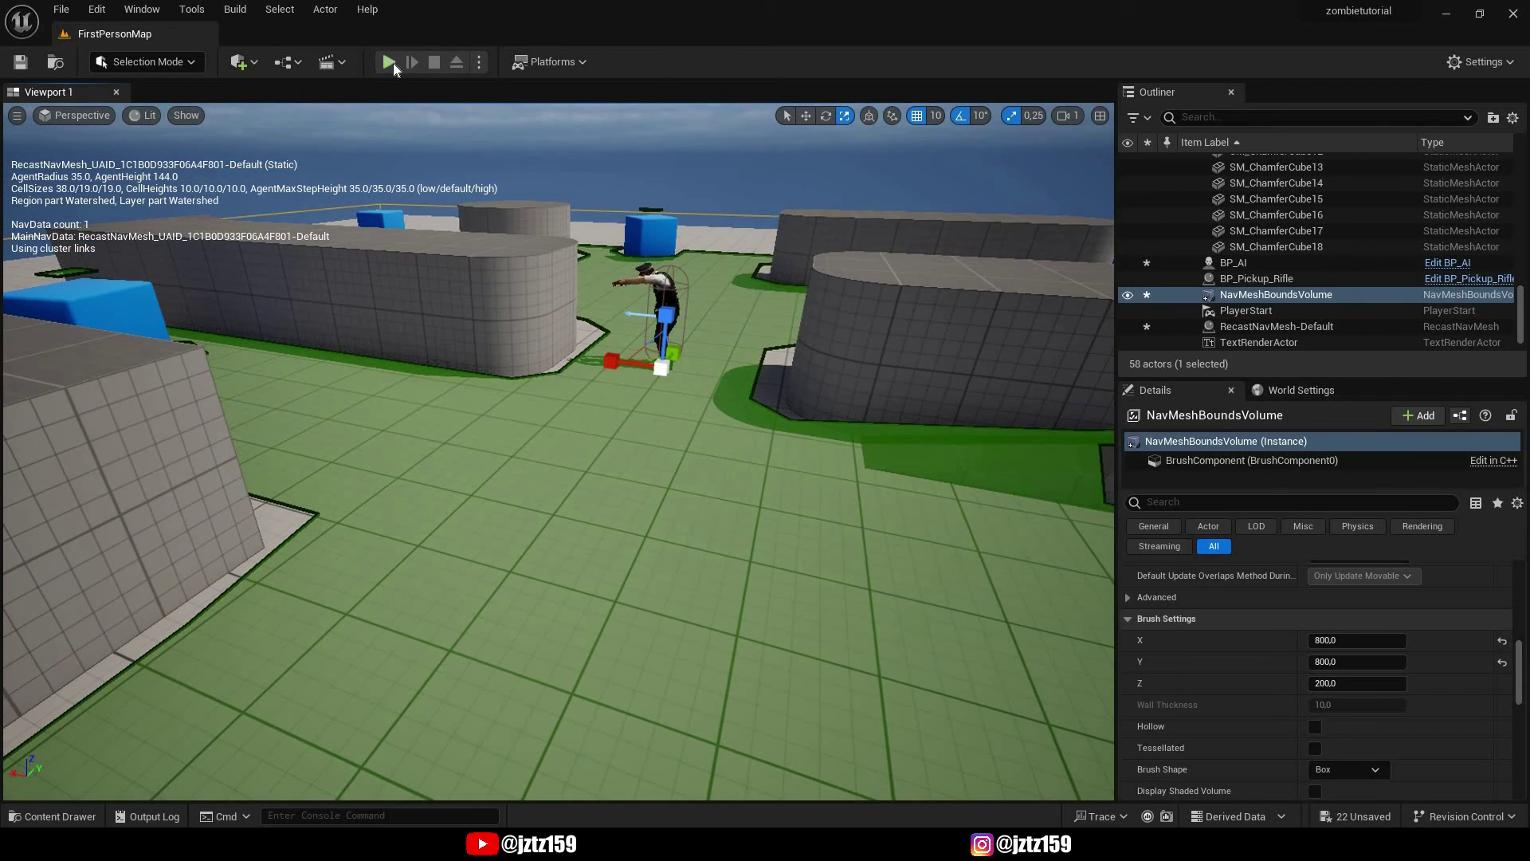
- Play the level and move around the zombie and obstacles to check how it follows the player and whether its walk animation matches its speed
left_click(393, 68)
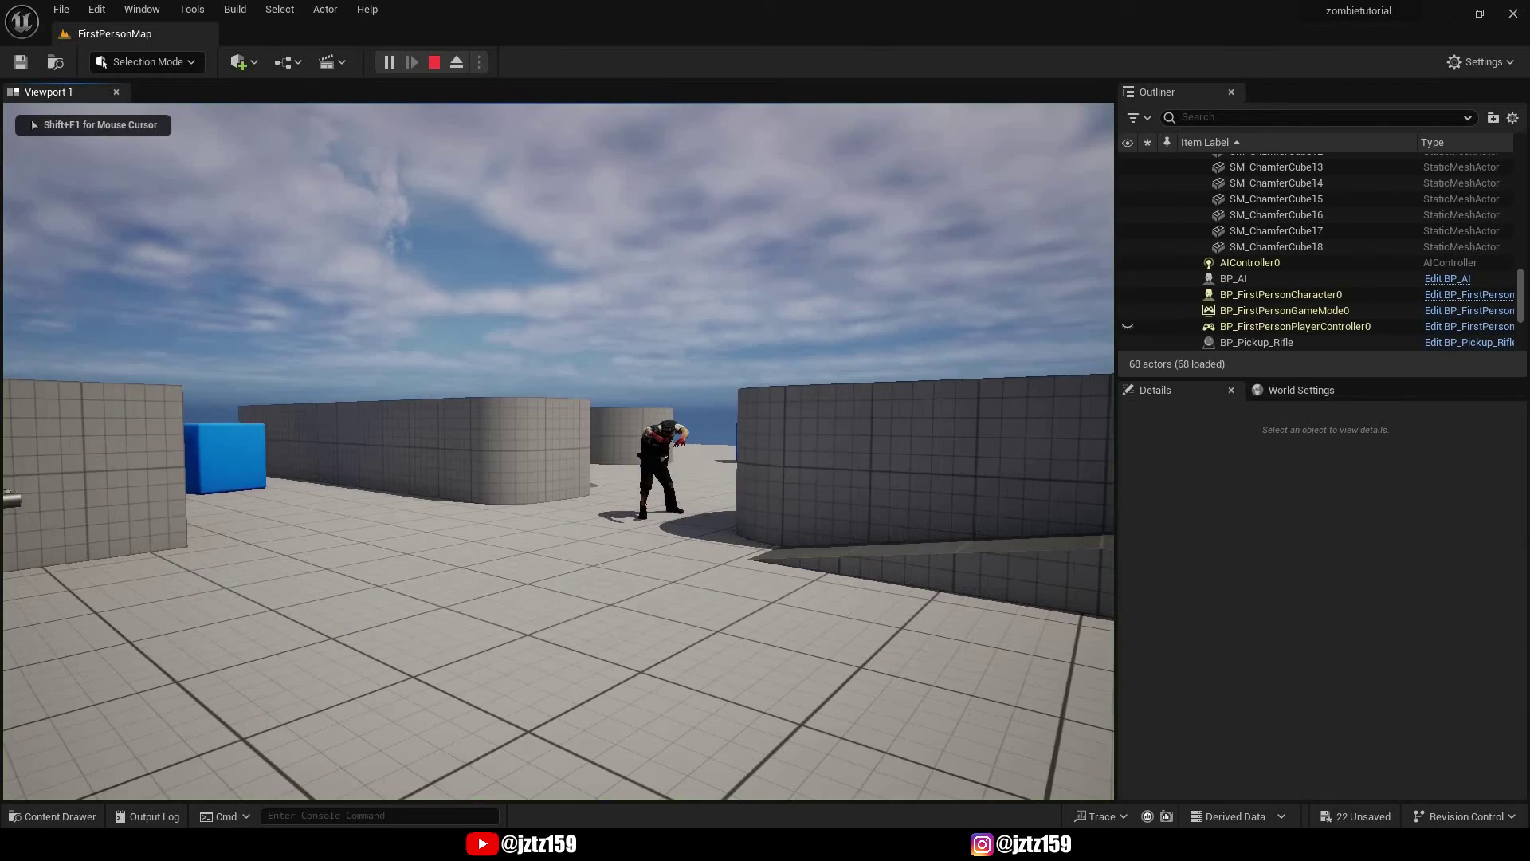
key("w")
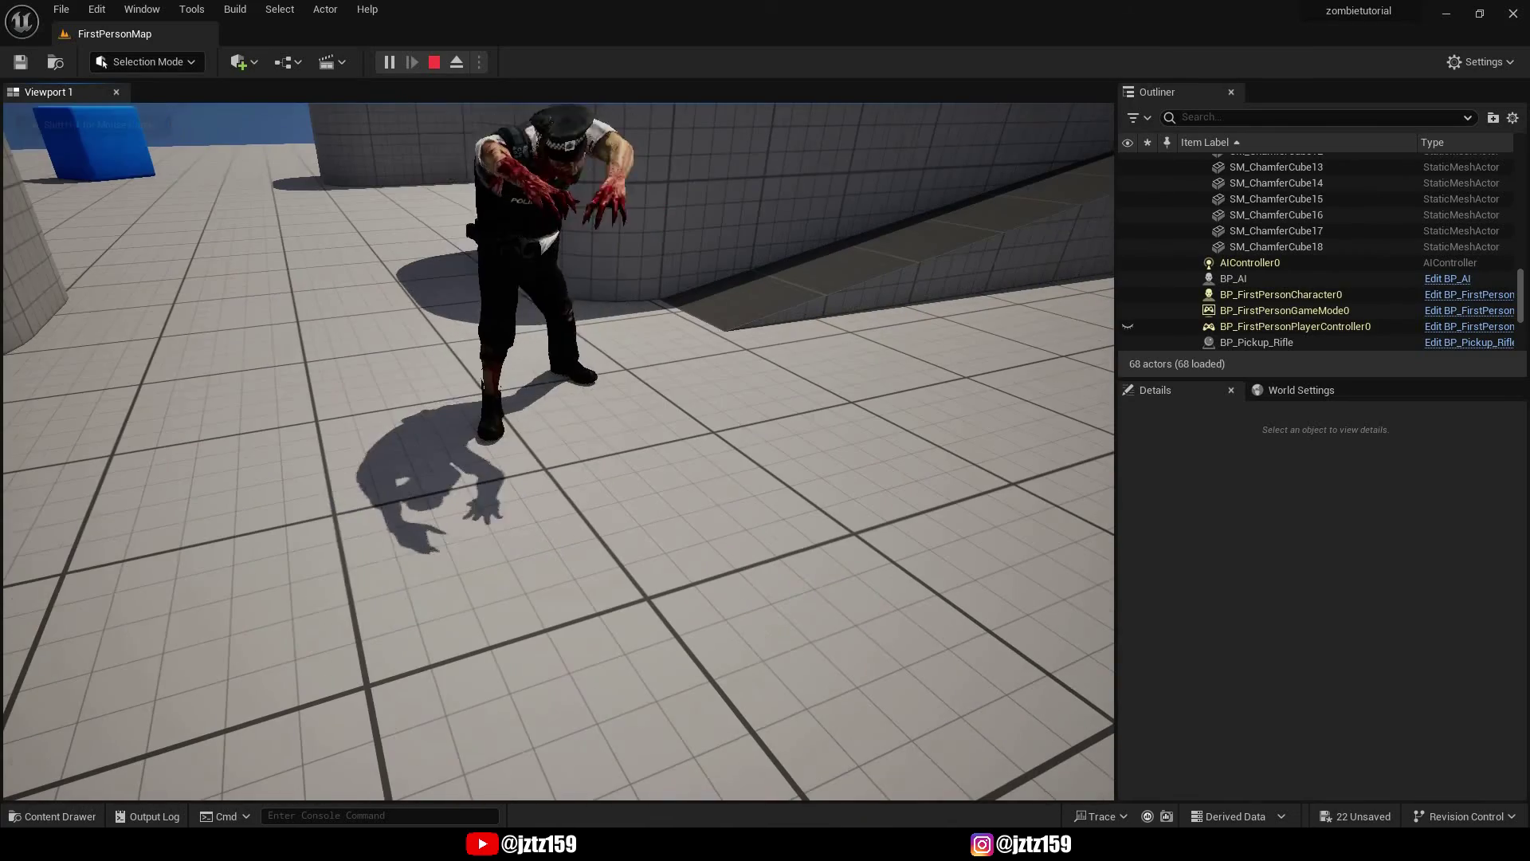
key("F11")
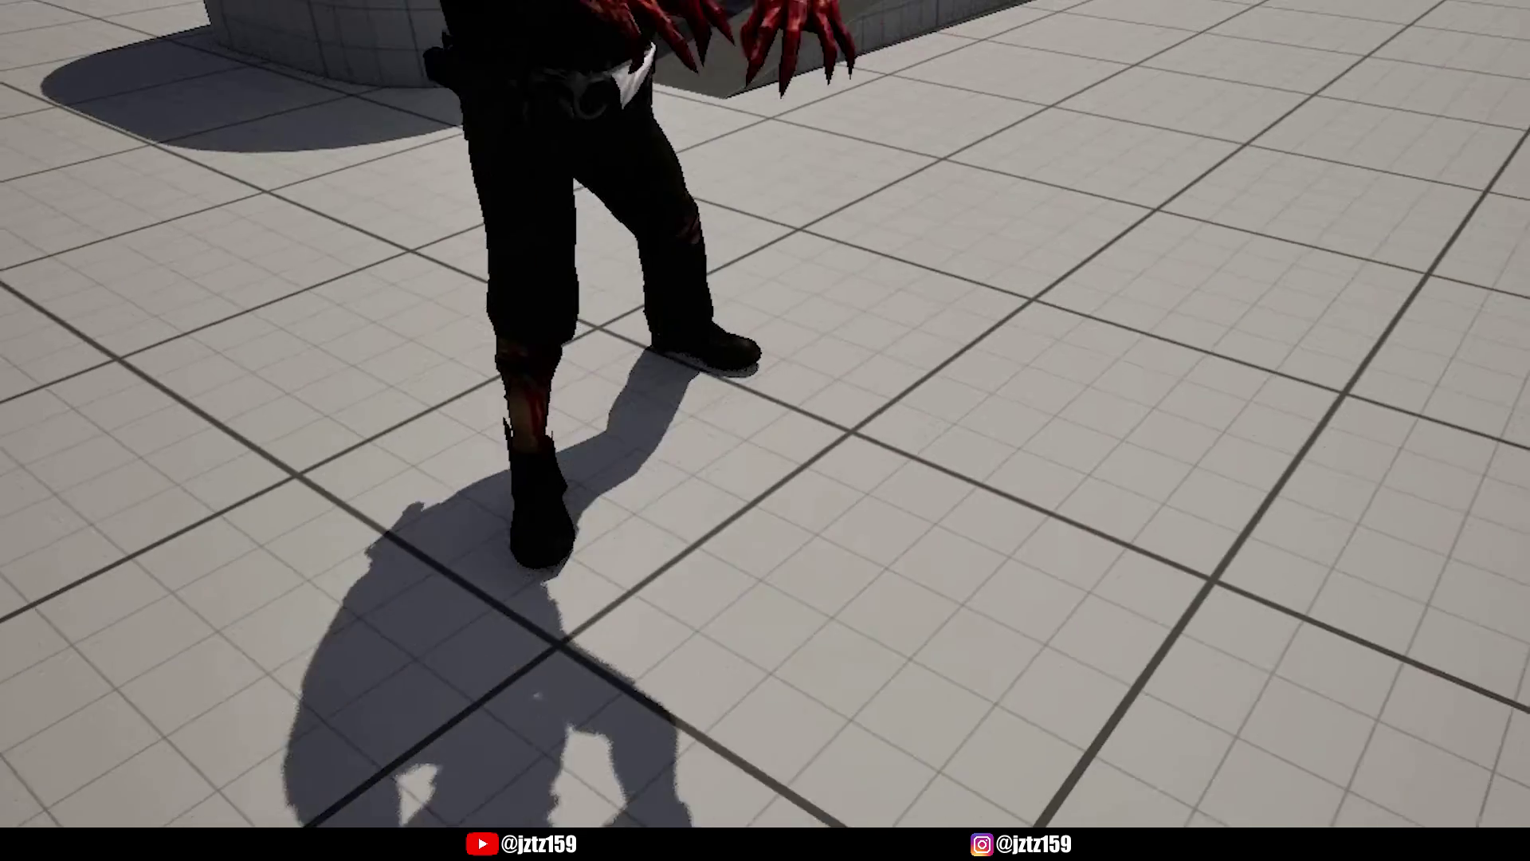
key("s")
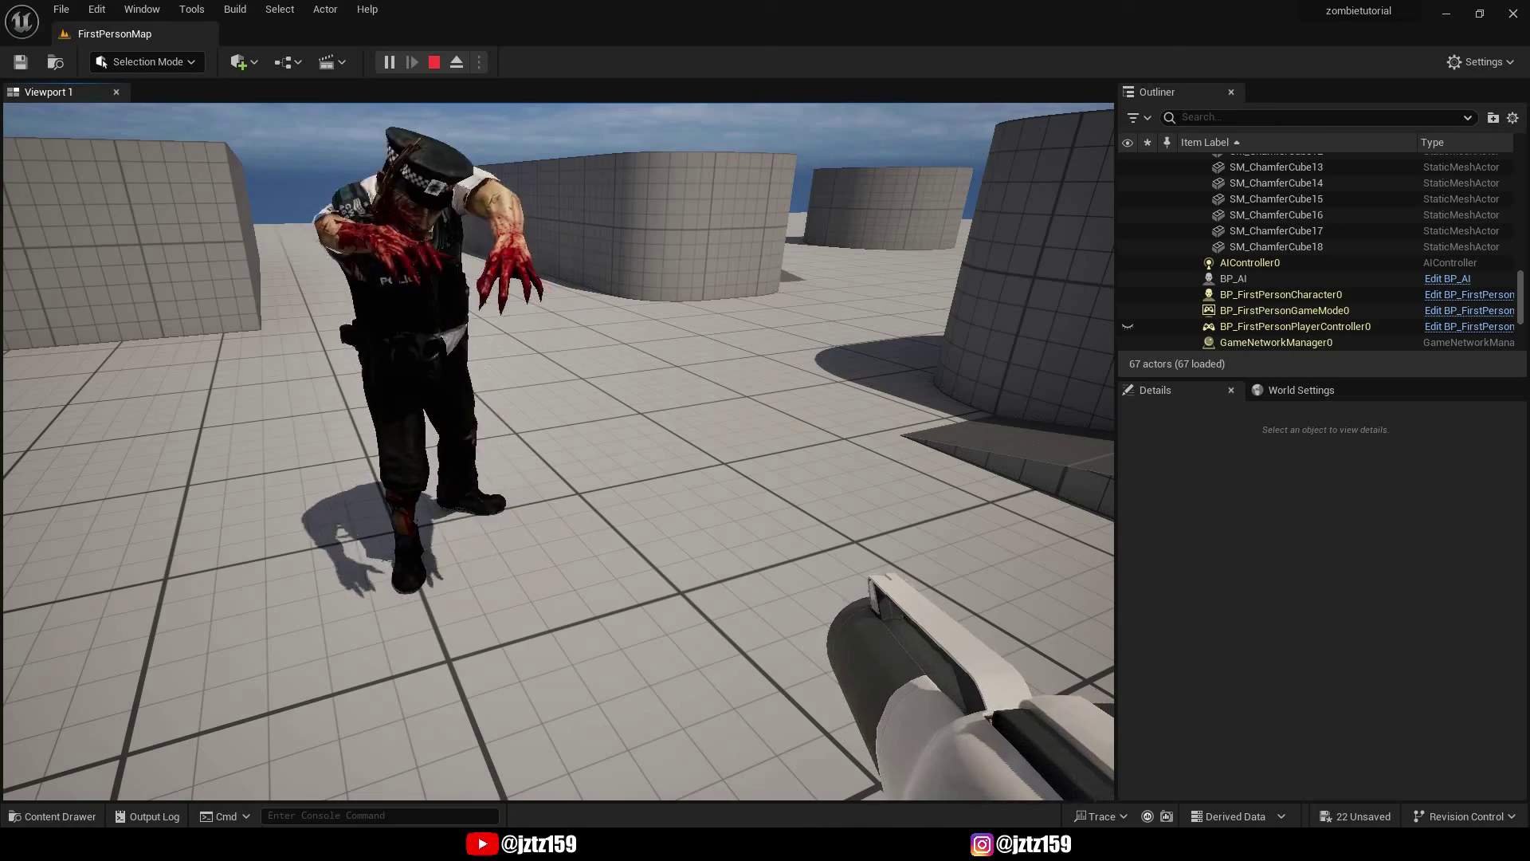
key("s")
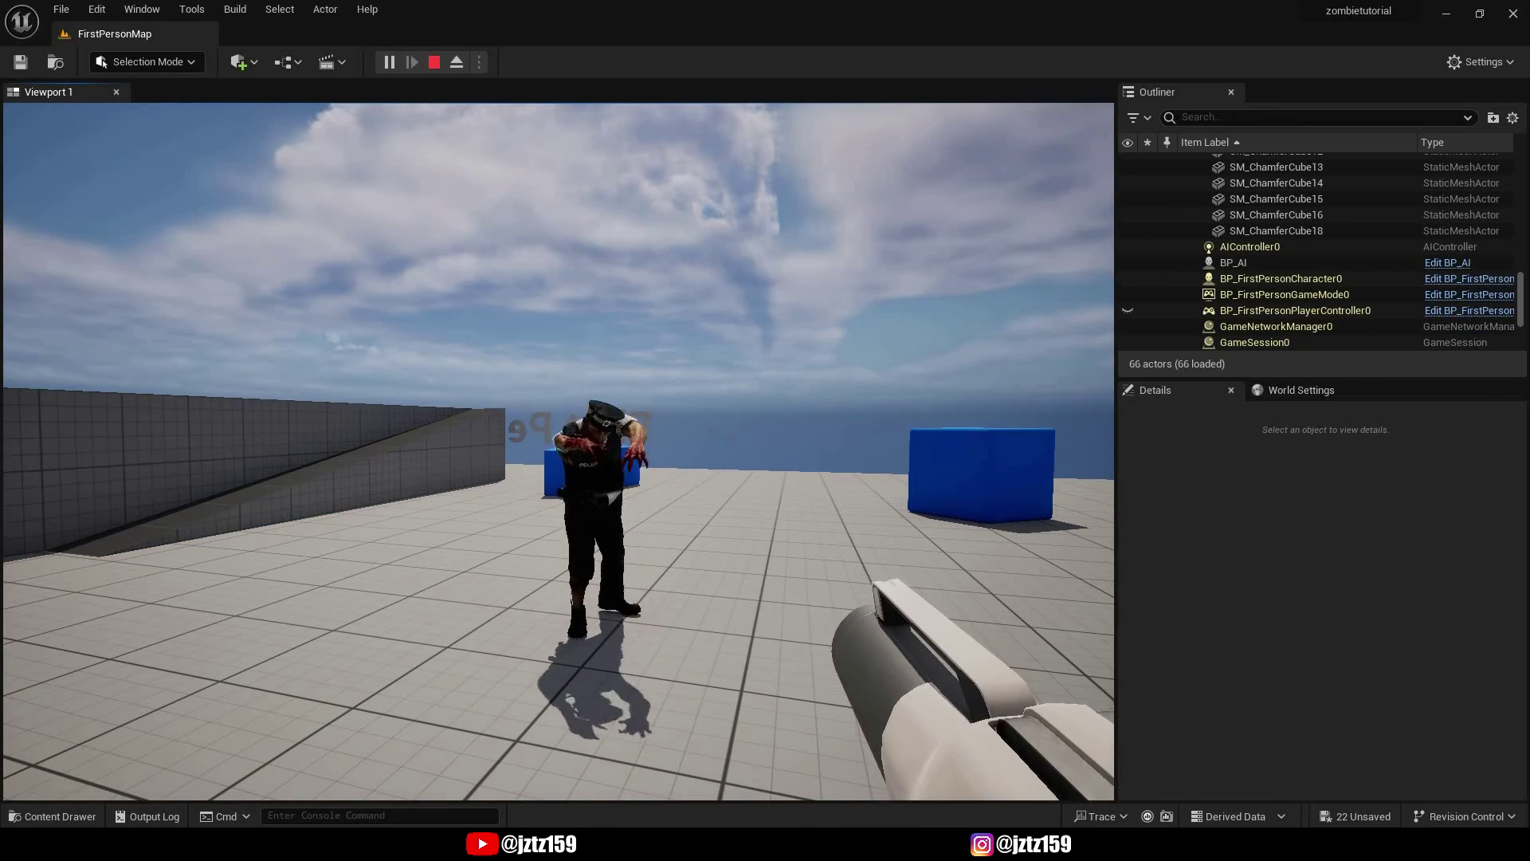
key("d")
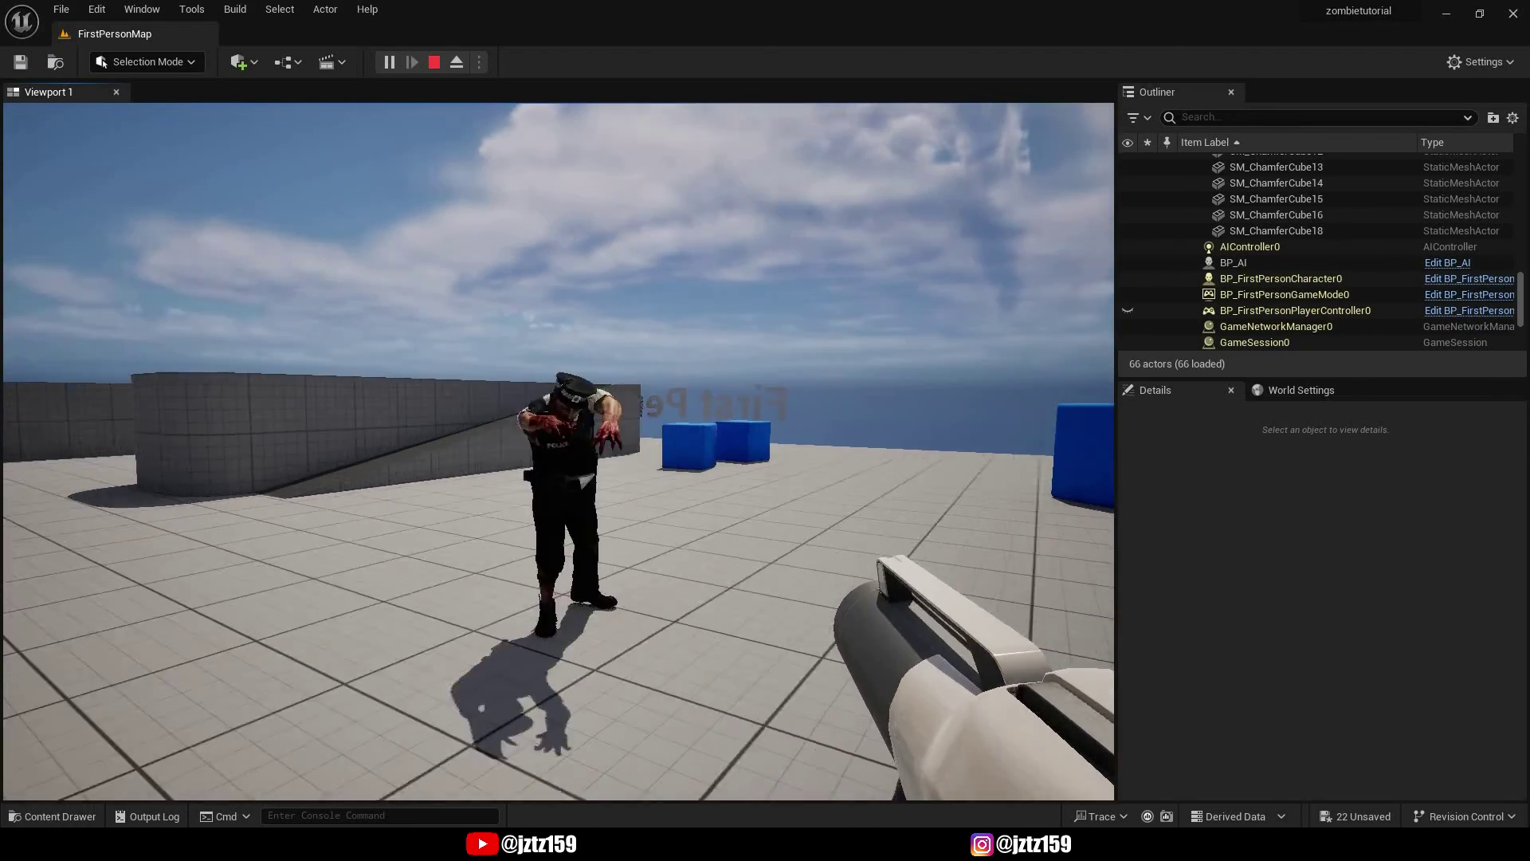
key("s")
key("d")
key("s")
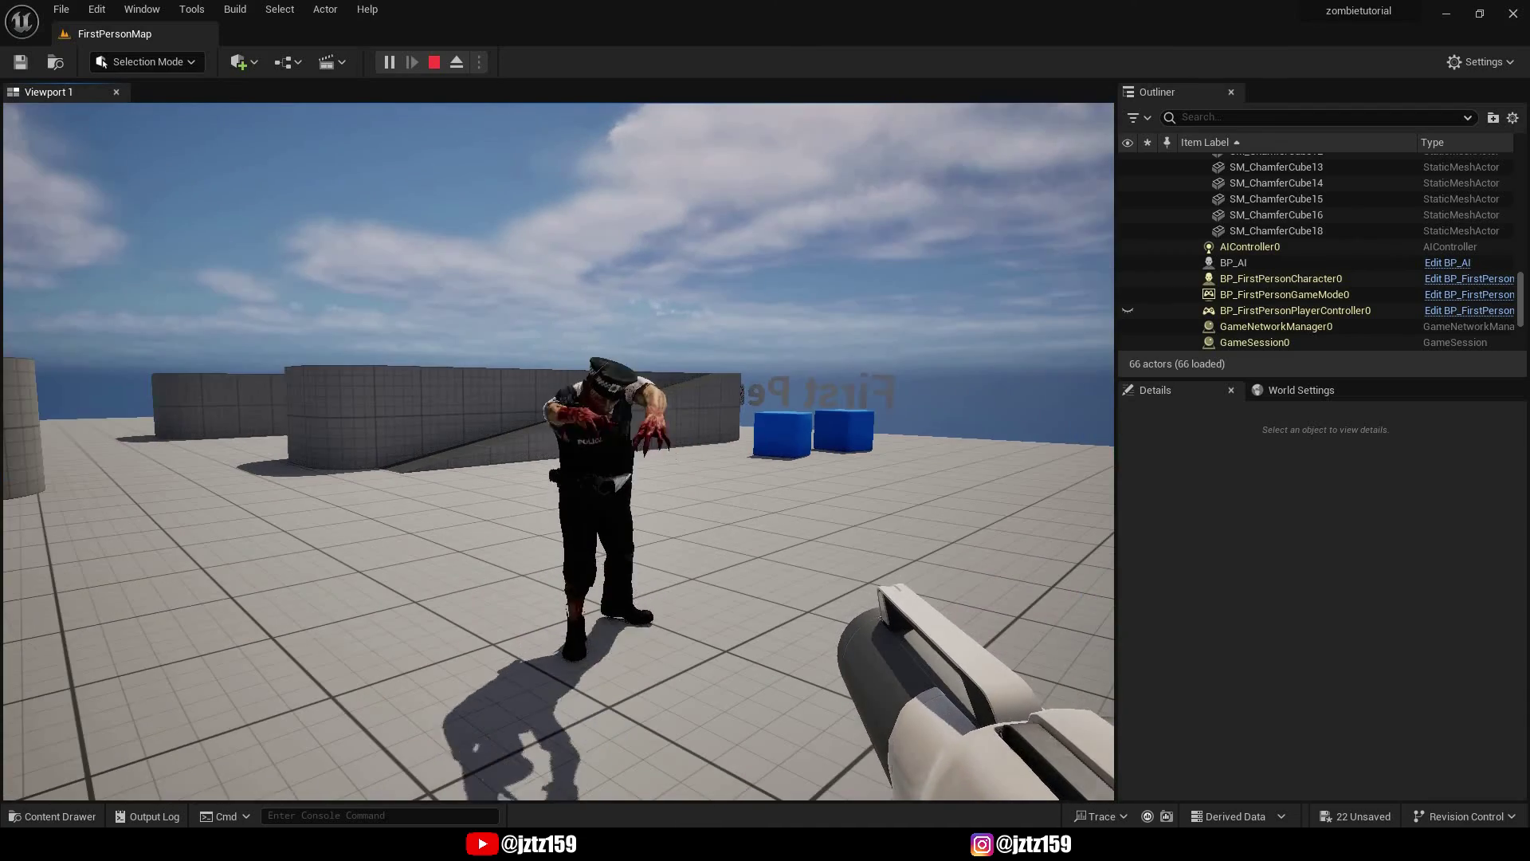
key("a")
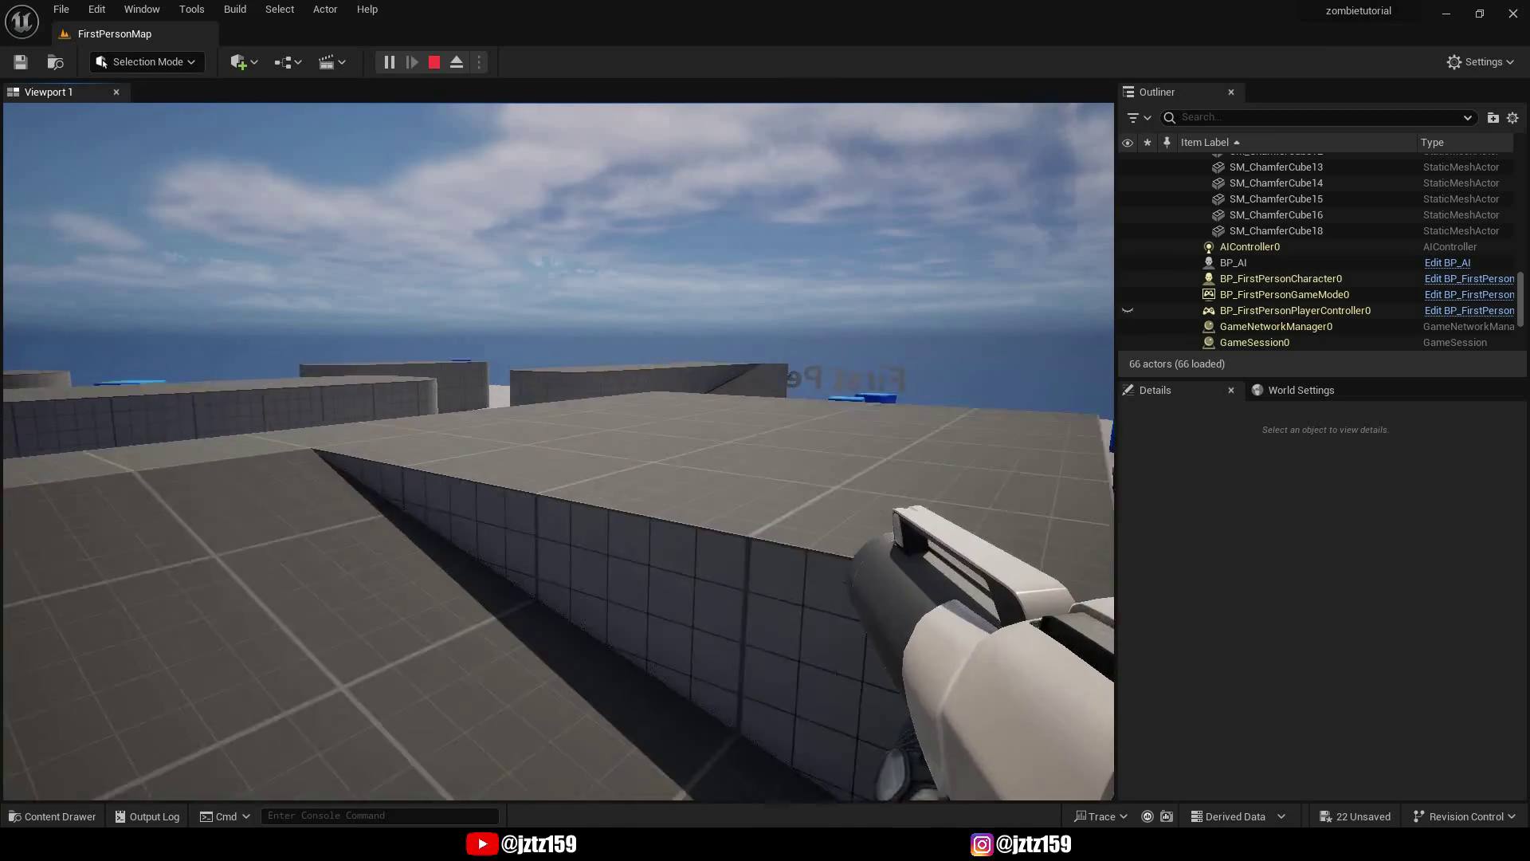
key("w")
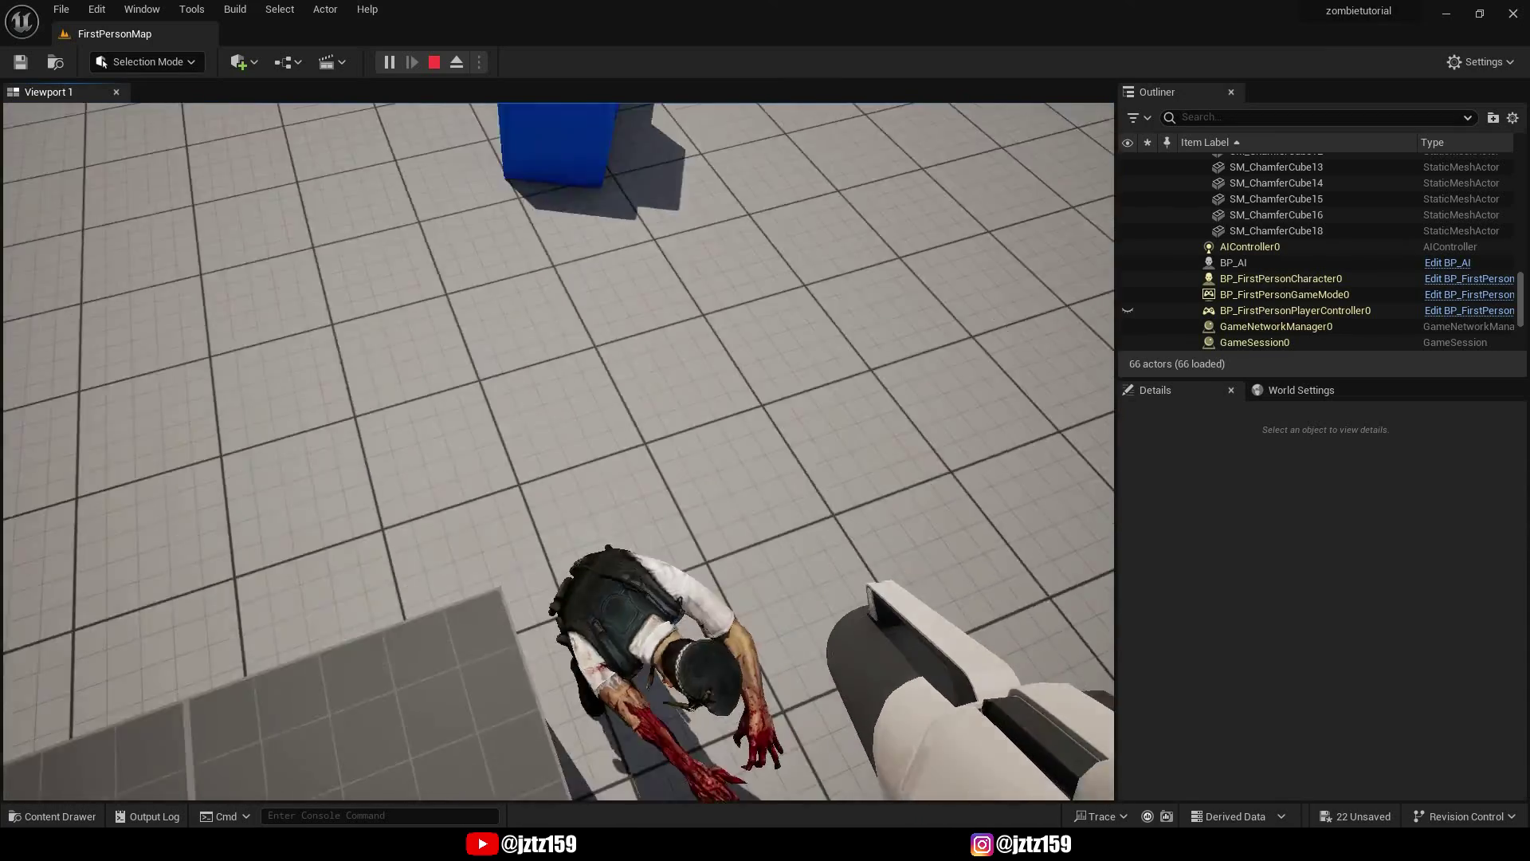
key("d")
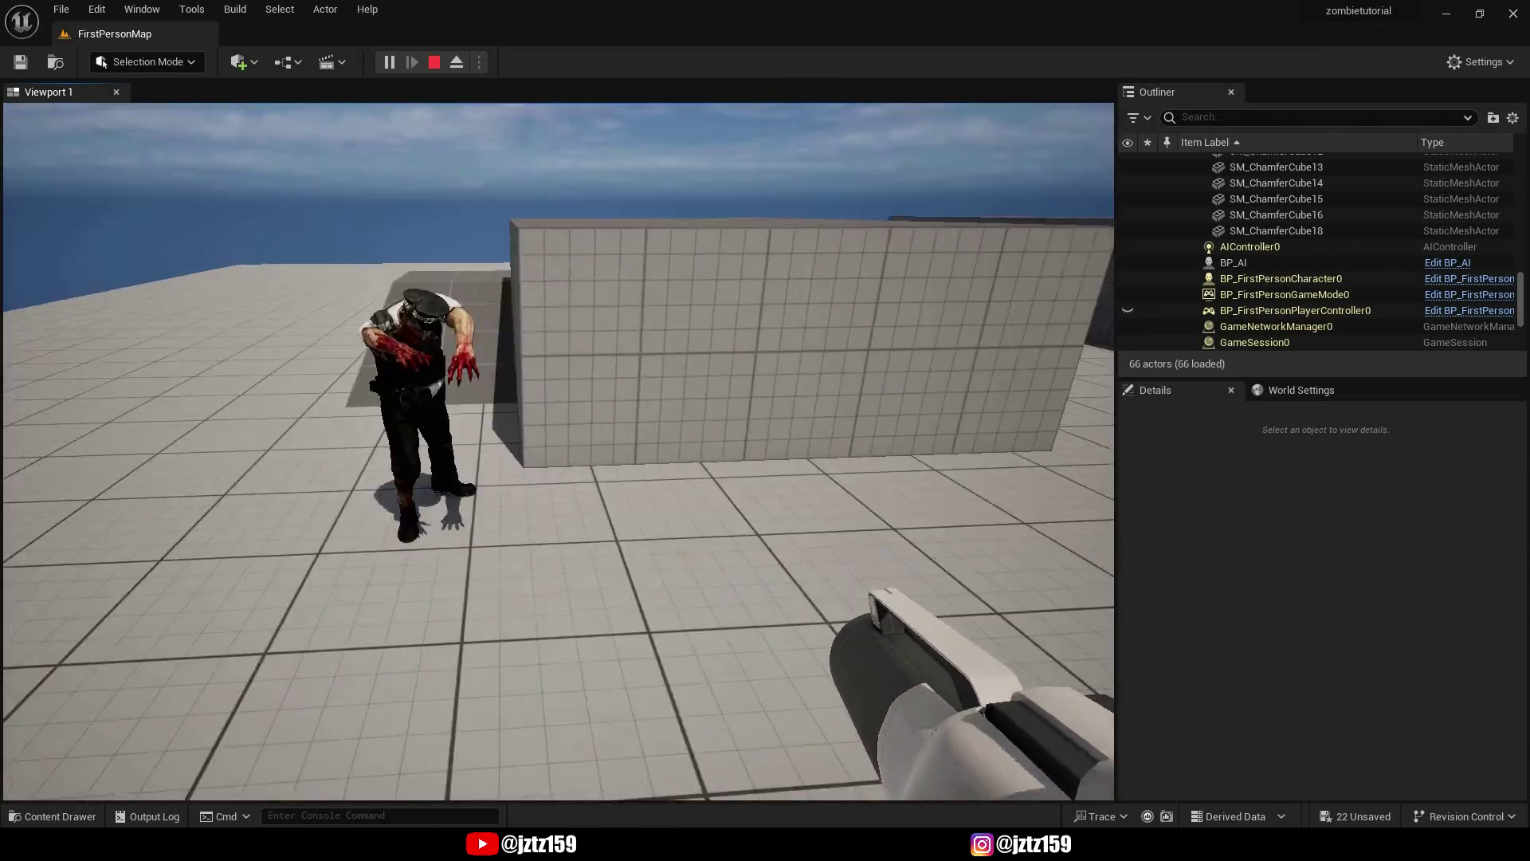
key("d")
key("s")
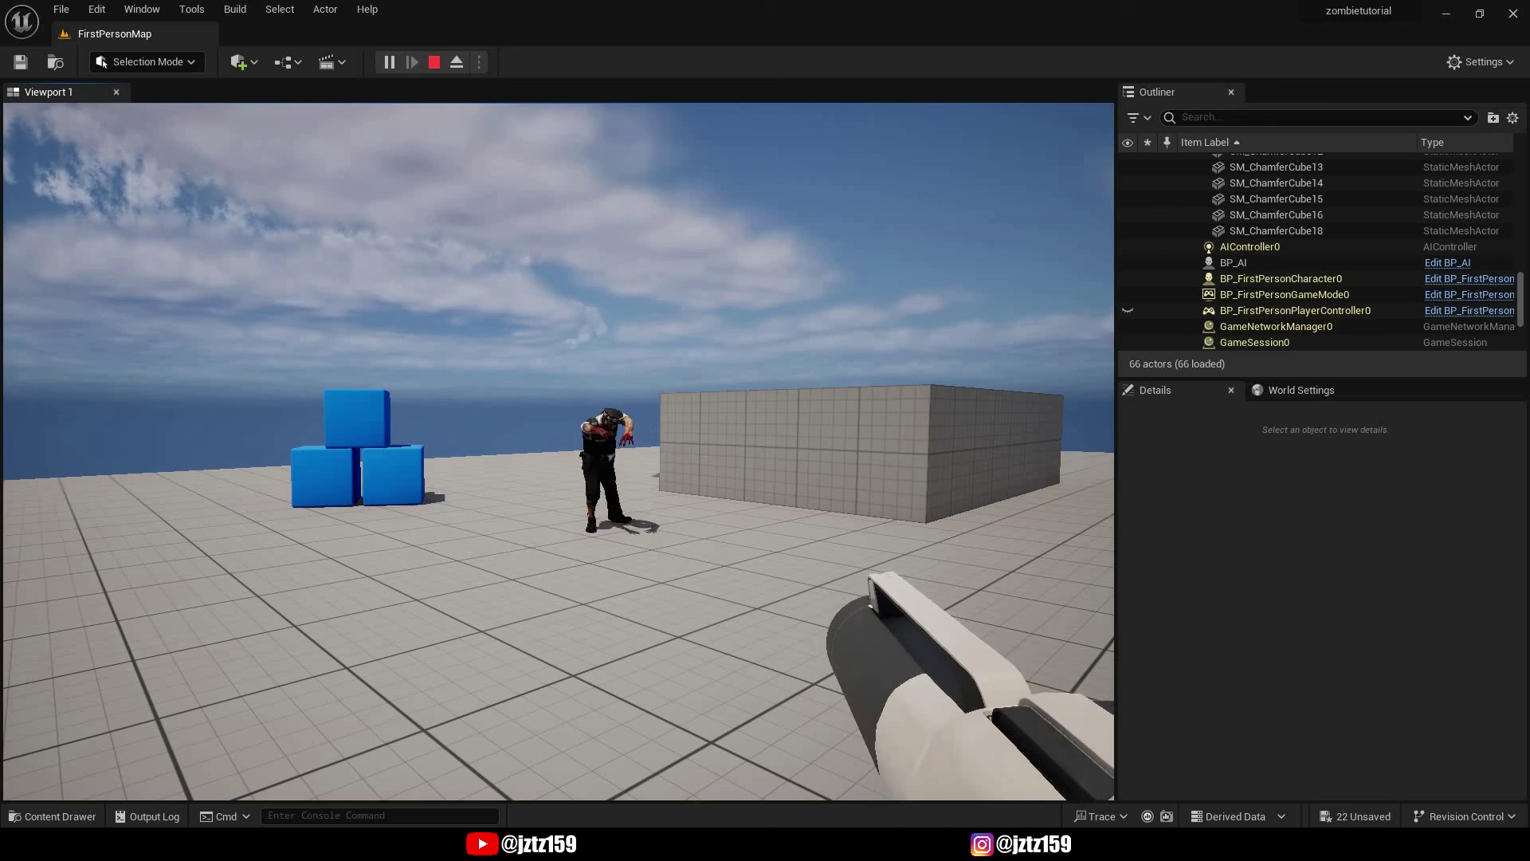
key("w")
key("s")
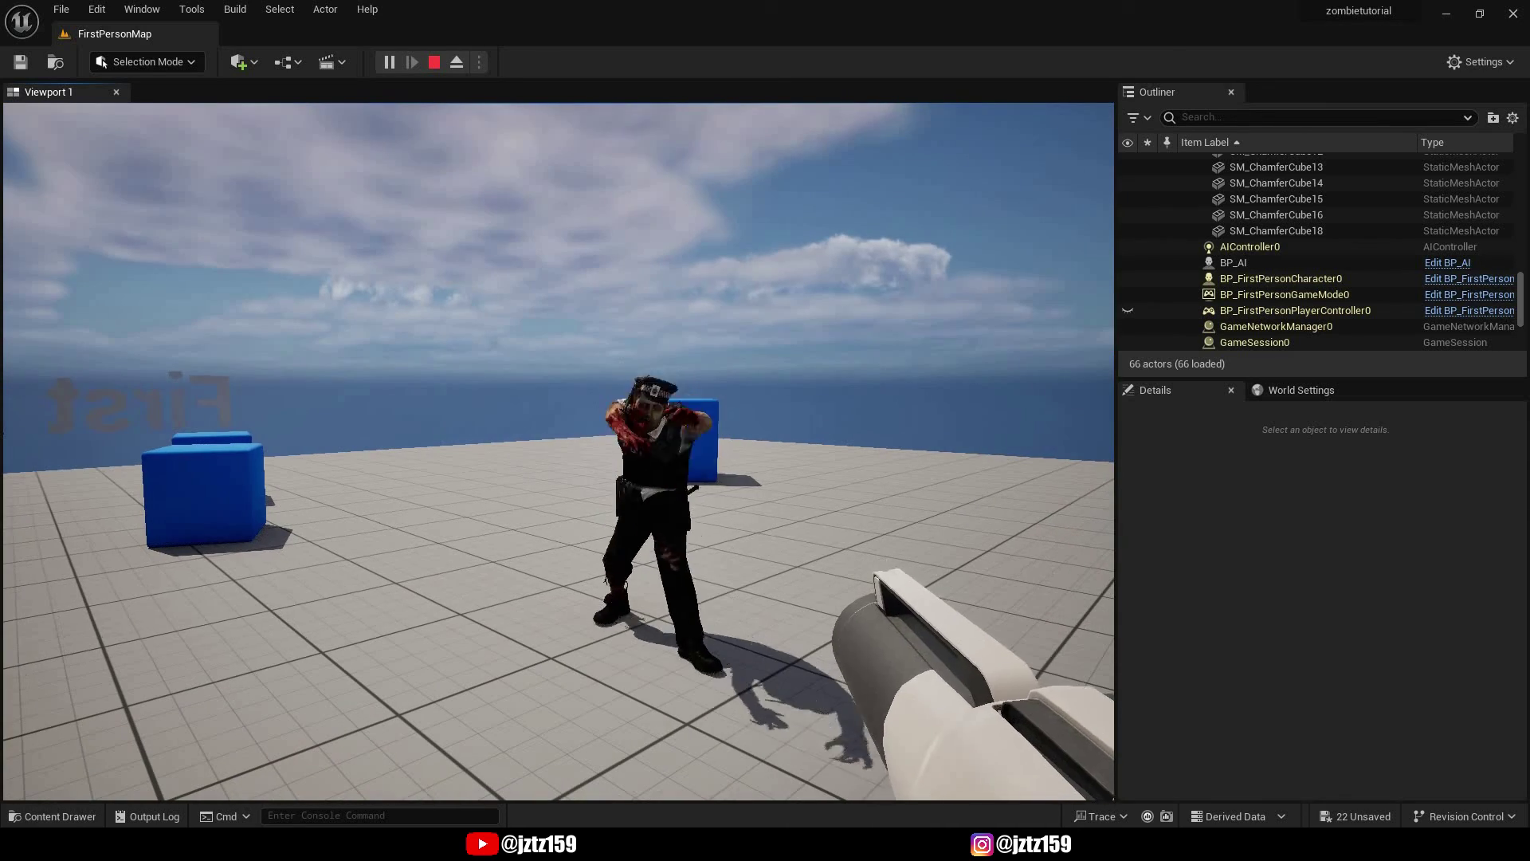
key("s")
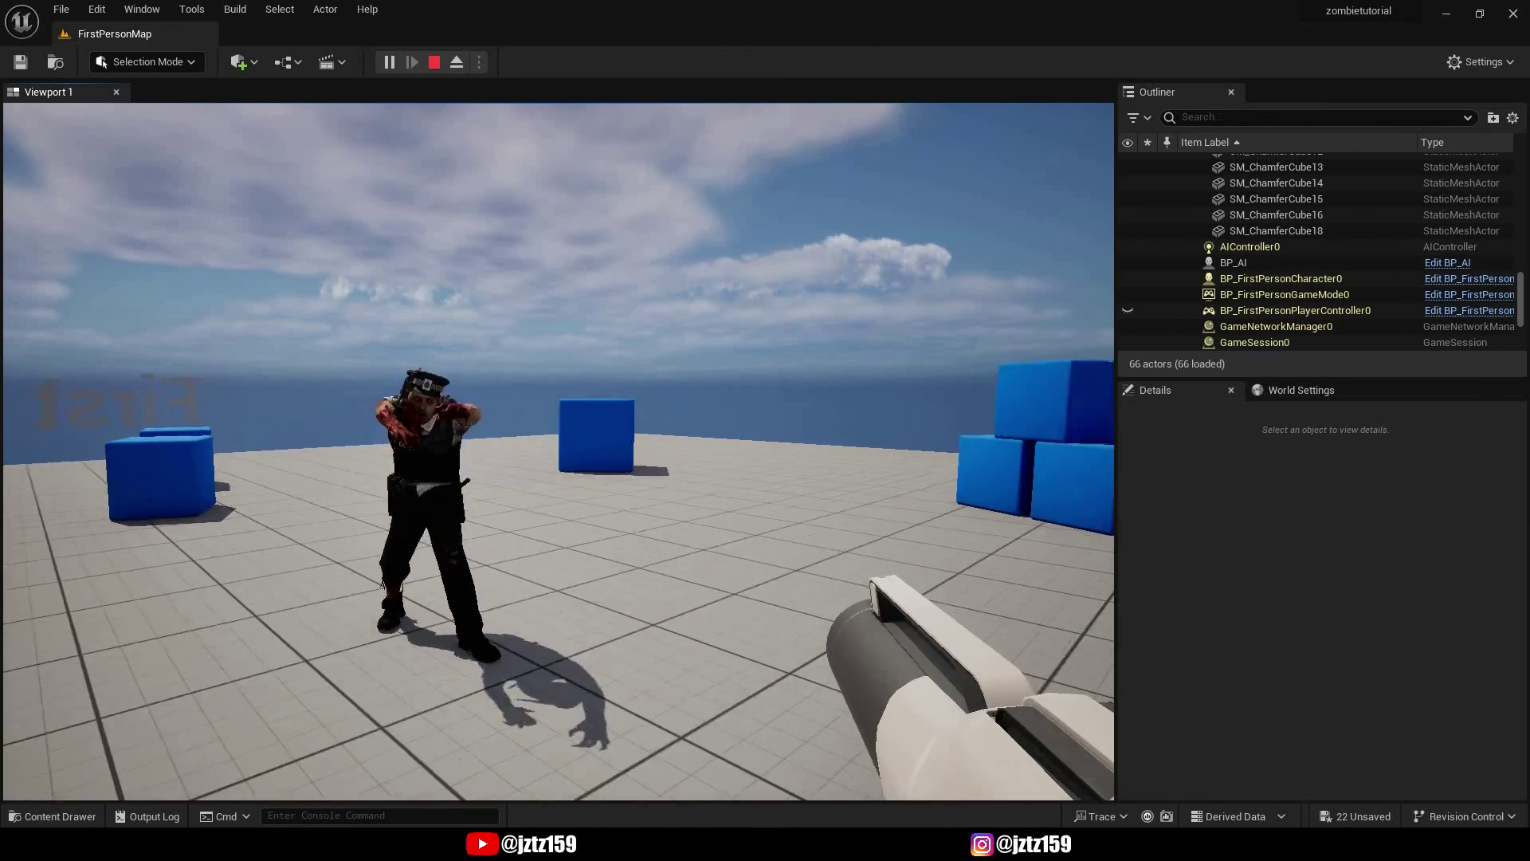
key("d")
key("s")
key("d")
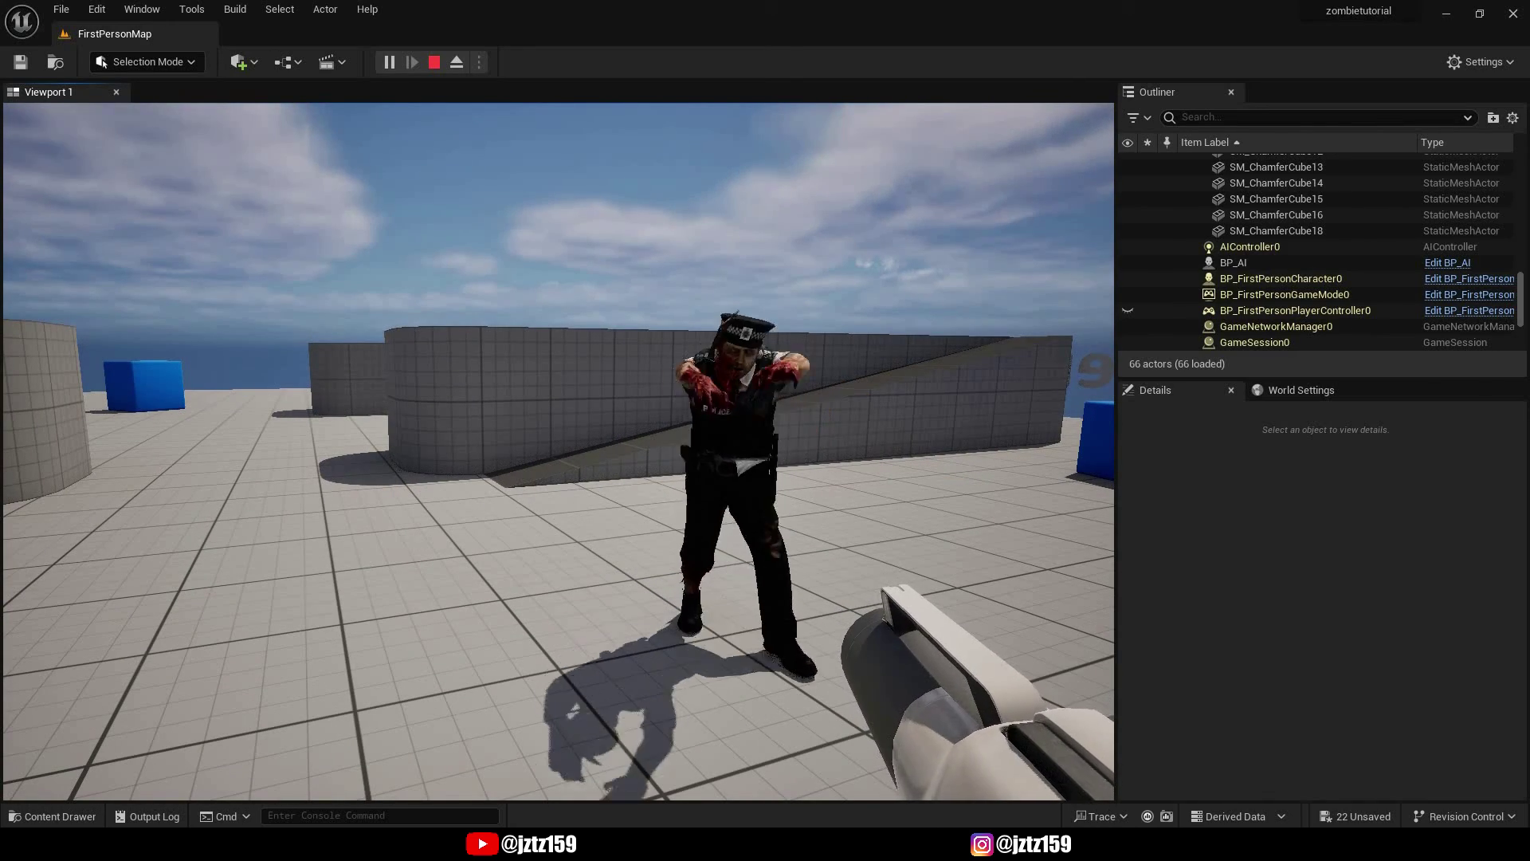
key("s")
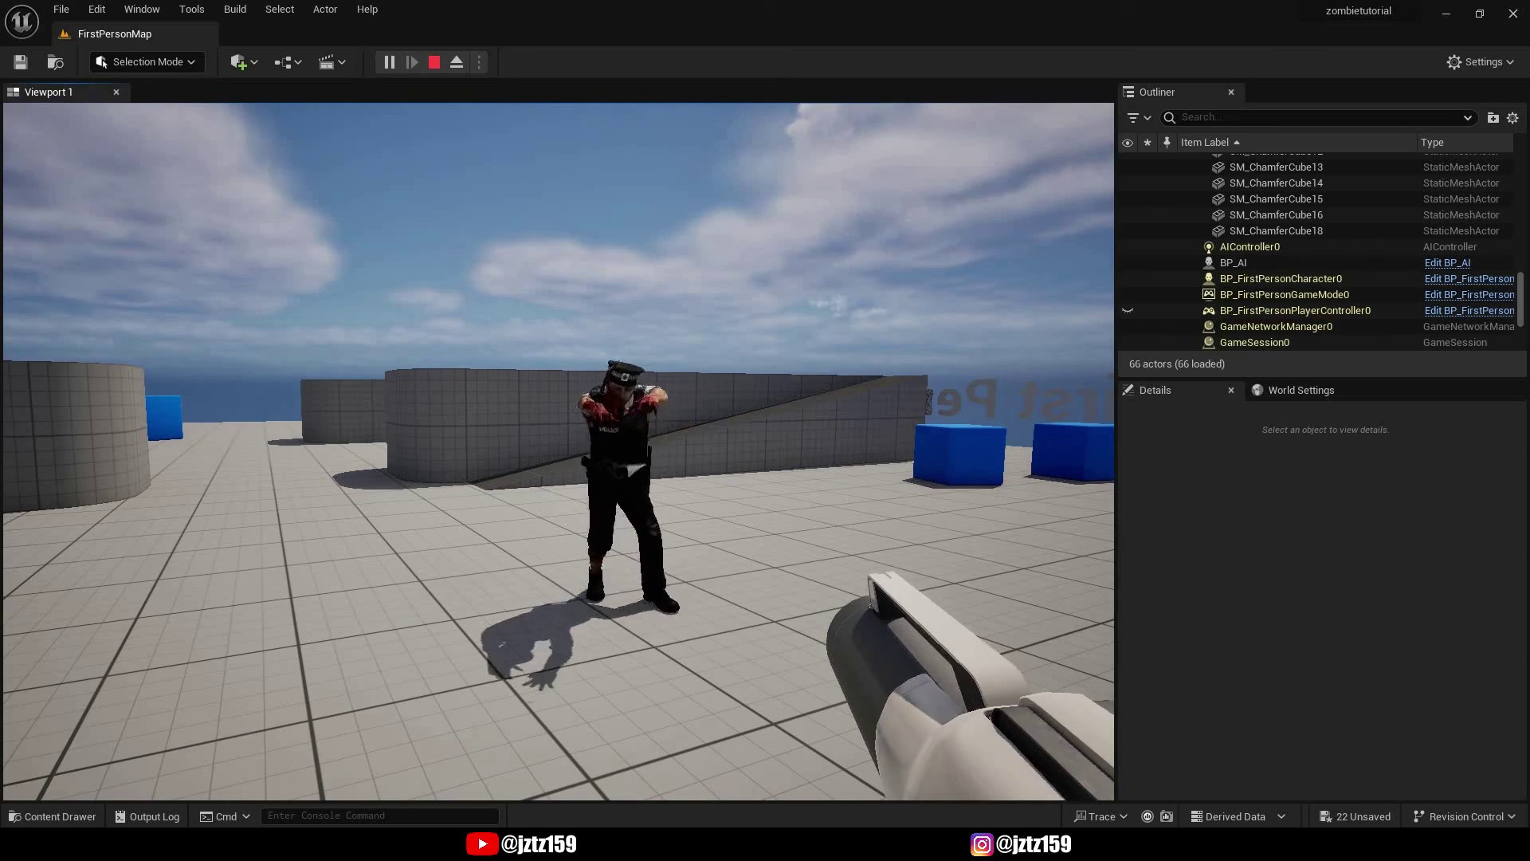
key("a")
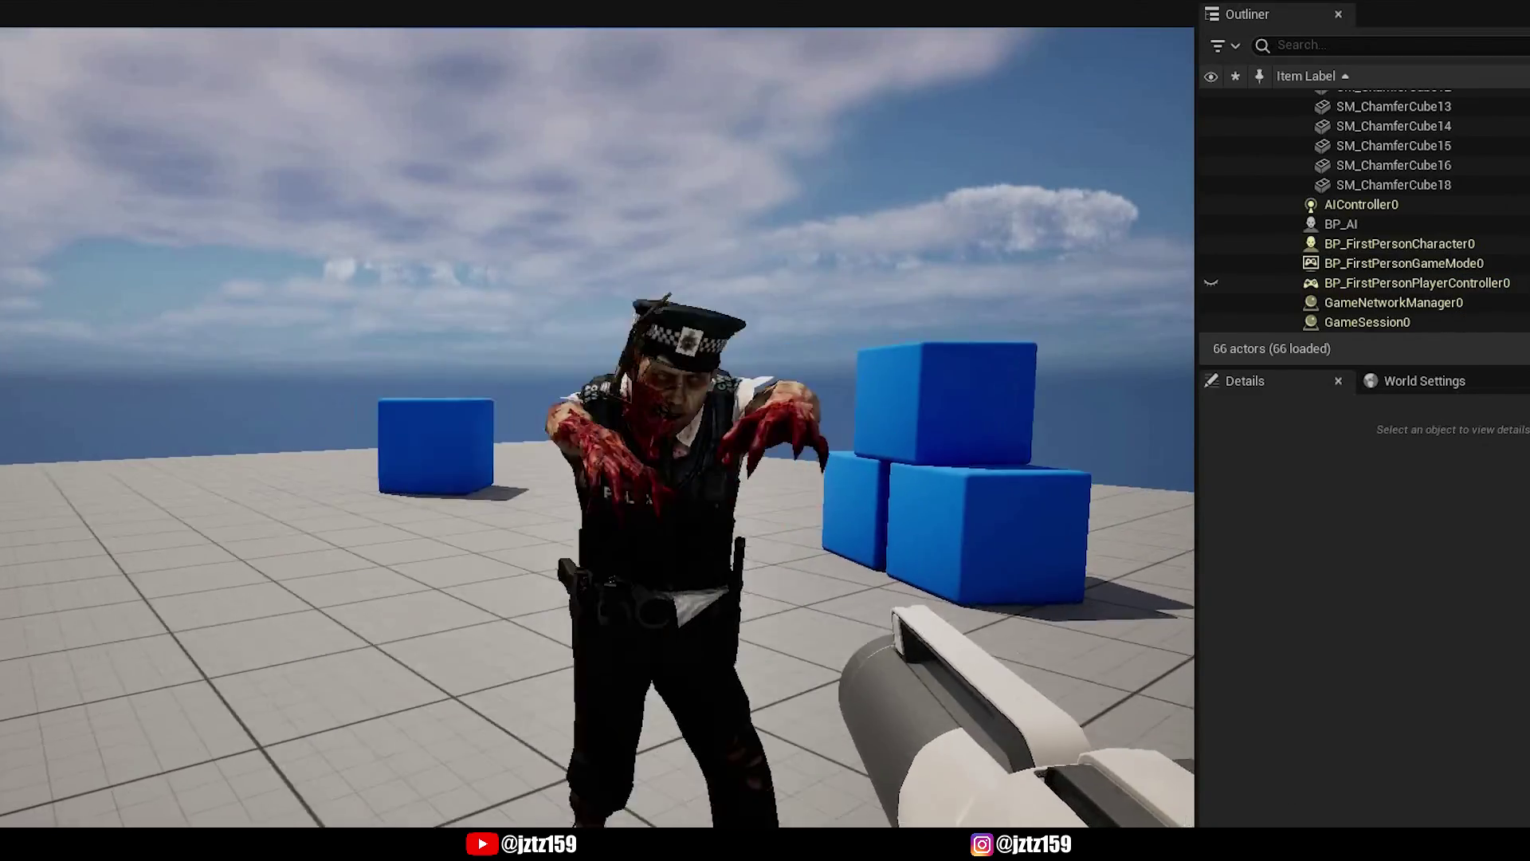
key("s")
key("s")
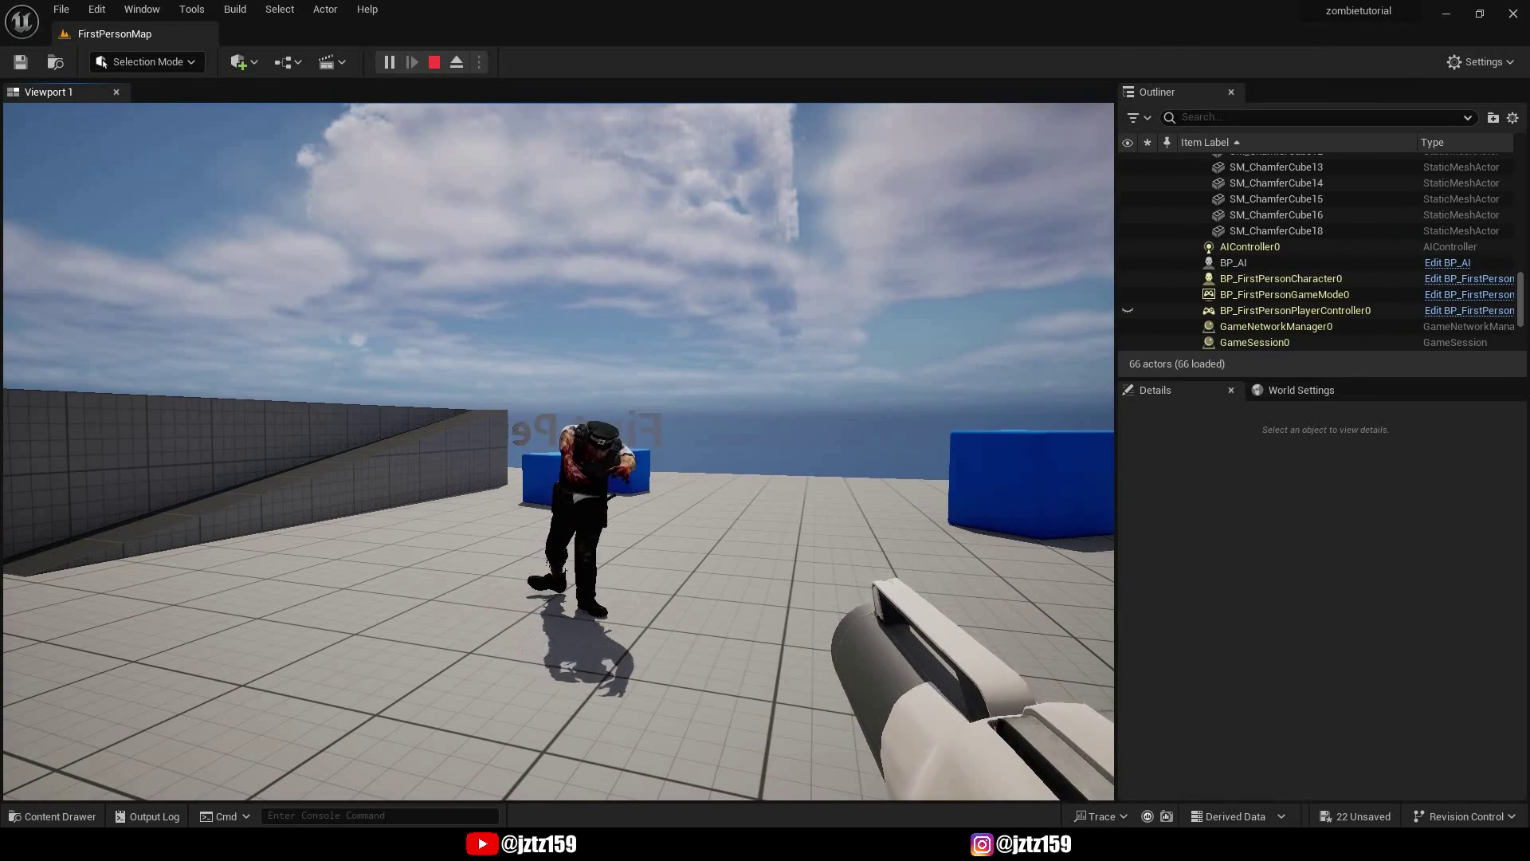
key("s")
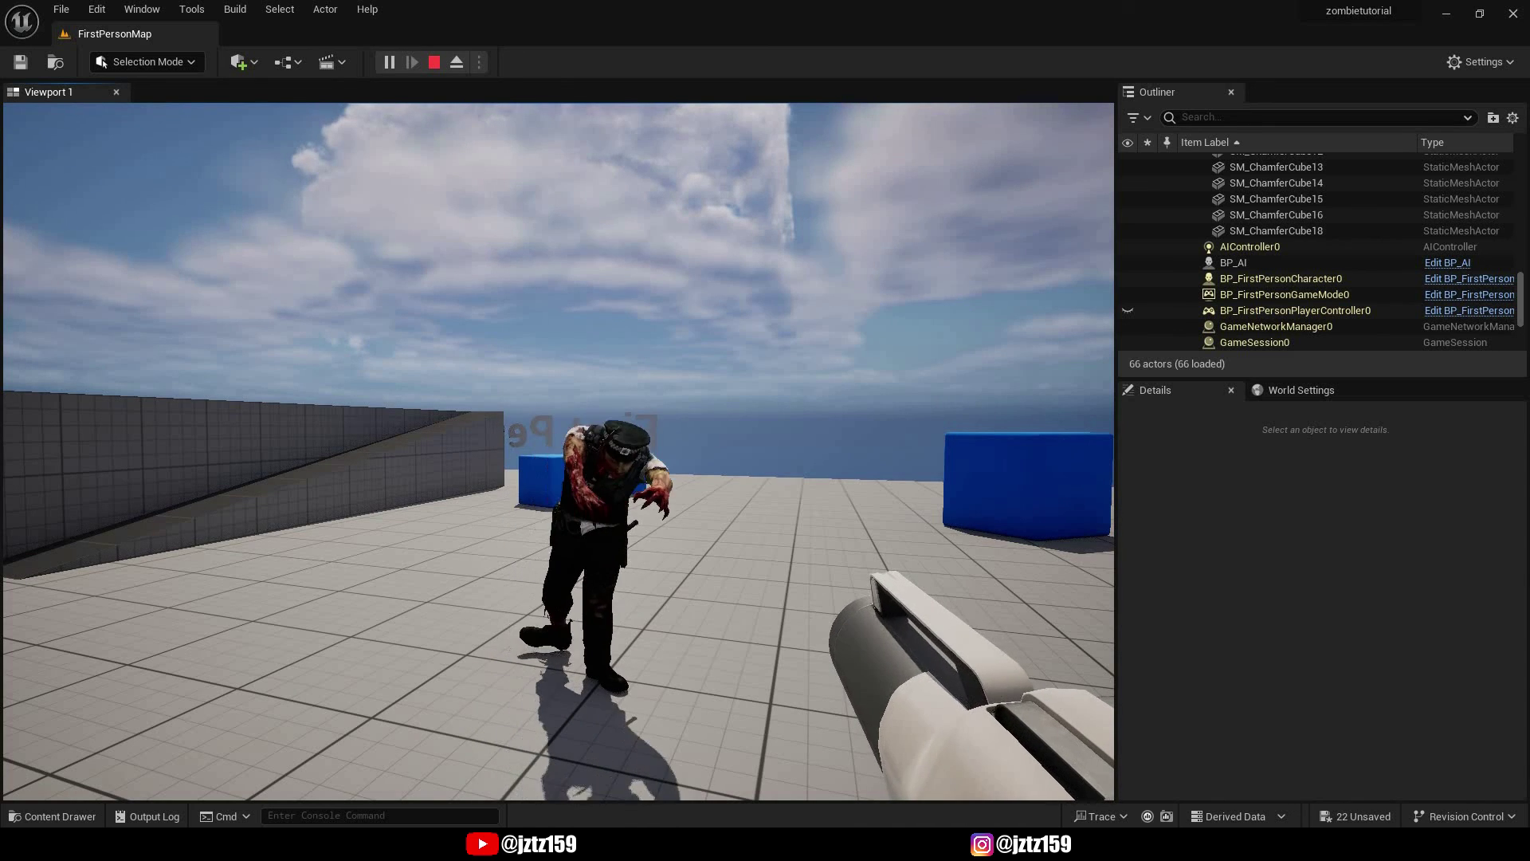